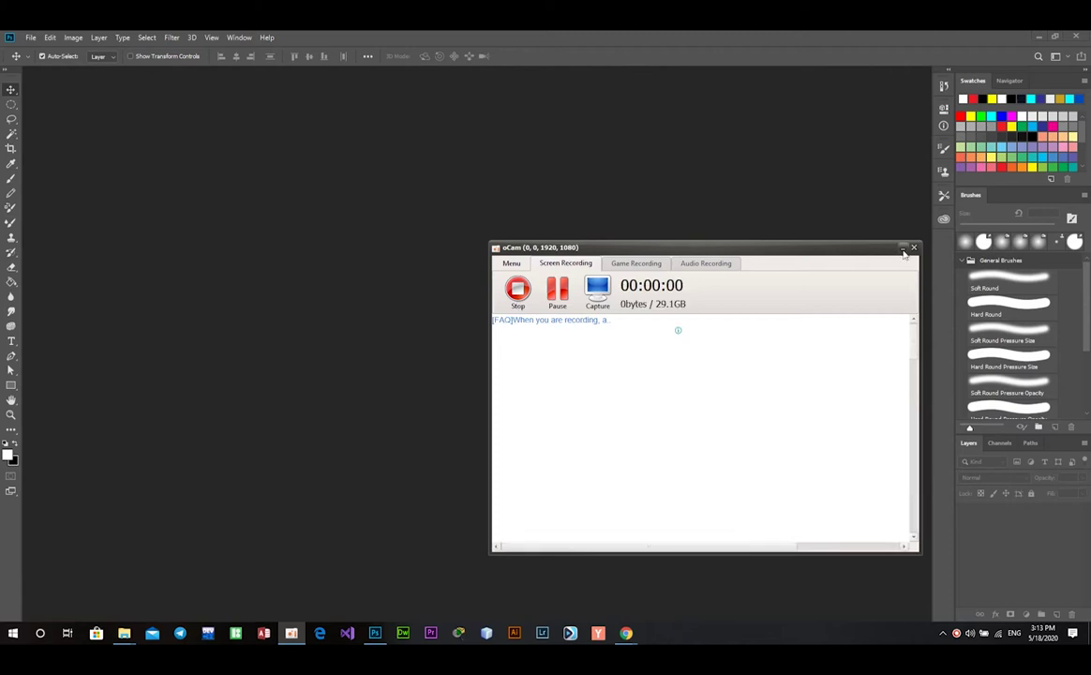
- Create an 8.5 × 11 cm, 300 ppi RGB document named Gym with a white background
{"action": "left_click", "coordinate": [31, 37]}
{"action": "type", "text": "Gym"}
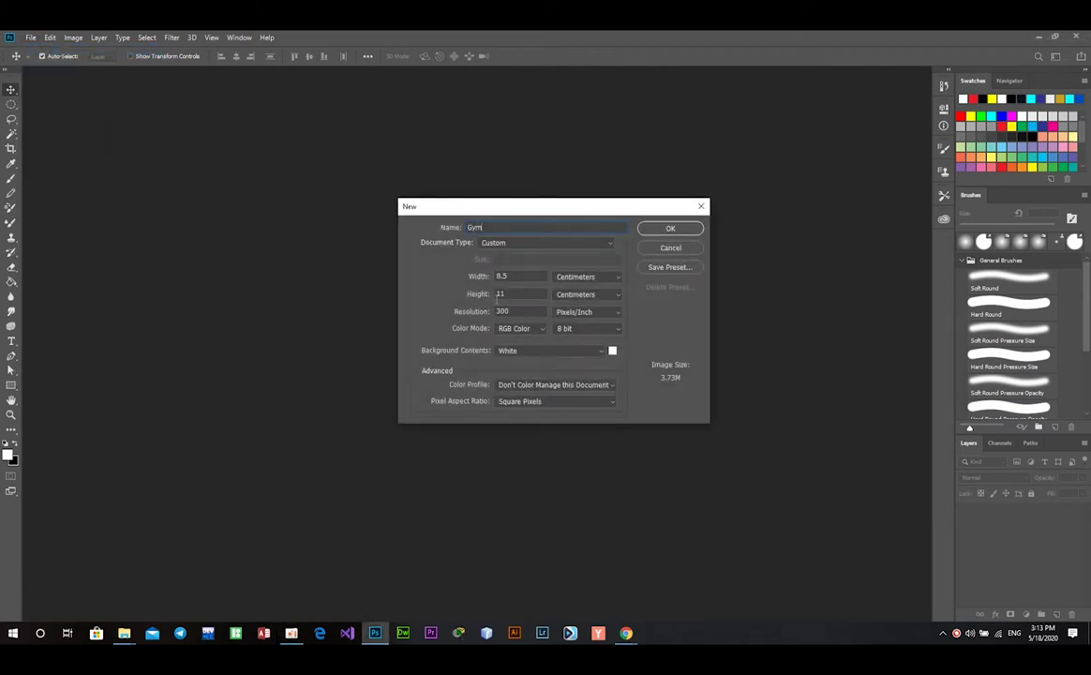
{"action": "left_click", "coordinate": [685, 231]}
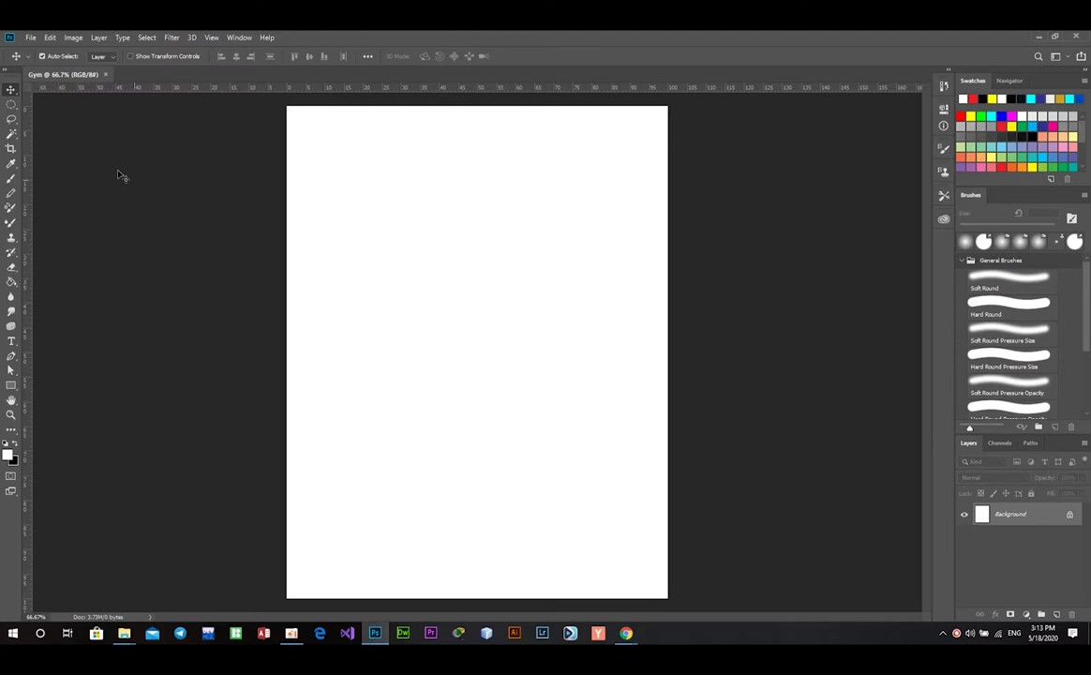
- Pen-draw a closed curved path across the top-right corner and convert it to a selection
{"action": "left_click", "coordinate": [11, 357]}
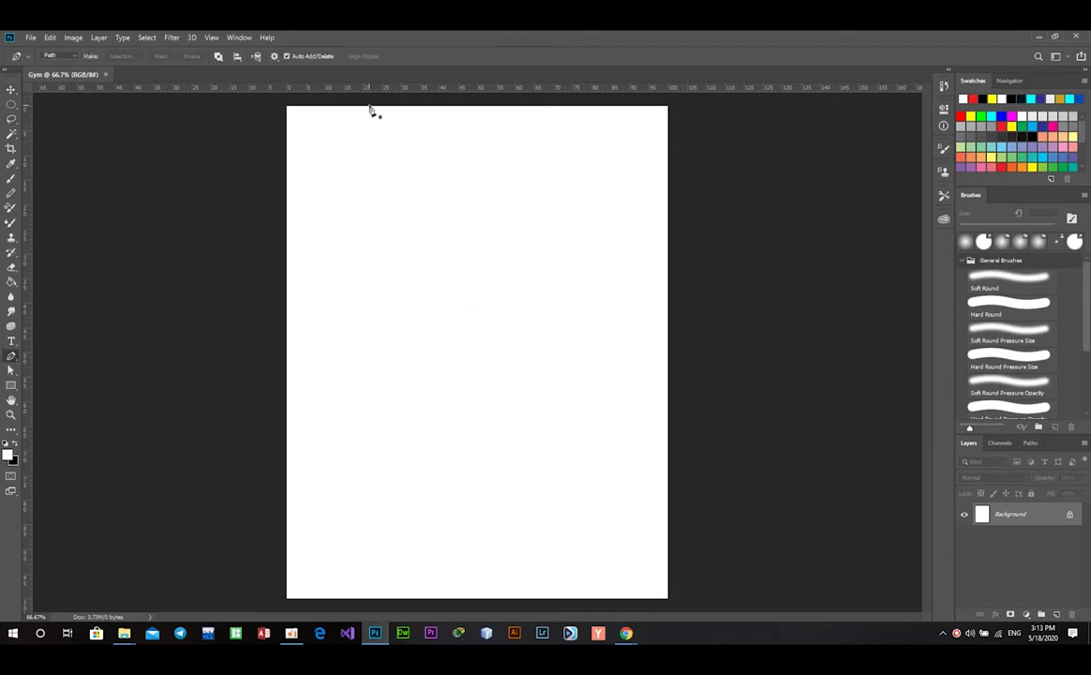
{"action": "left_click_drag", "start_coordinate": [668, 232], "coordinate": [760, 367]}
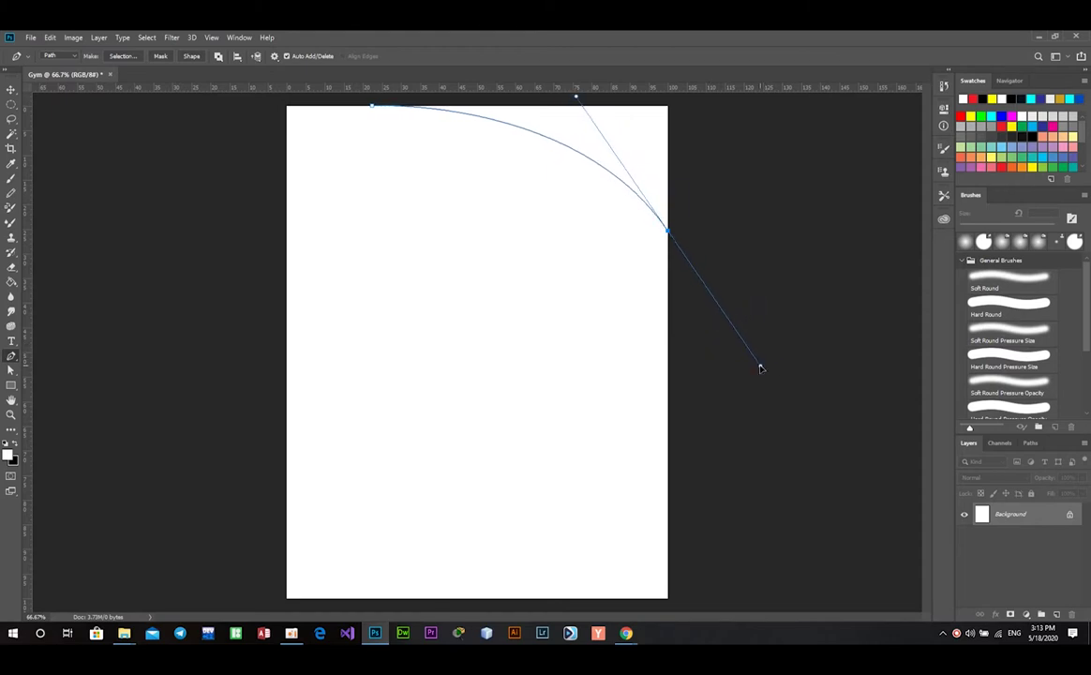
{"action": "left_click", "coordinate": [372, 106]}
{"action": "right_click", "coordinate": [645, 132]}
{"action": "left_click", "coordinate": [681, 175]}
{"action": "left_click", "coordinate": [607, 192]}
- Fill the selection with deep green on a new layer, then deselect
{"action": "key", "text": "ctrl+shift+alt+n"}
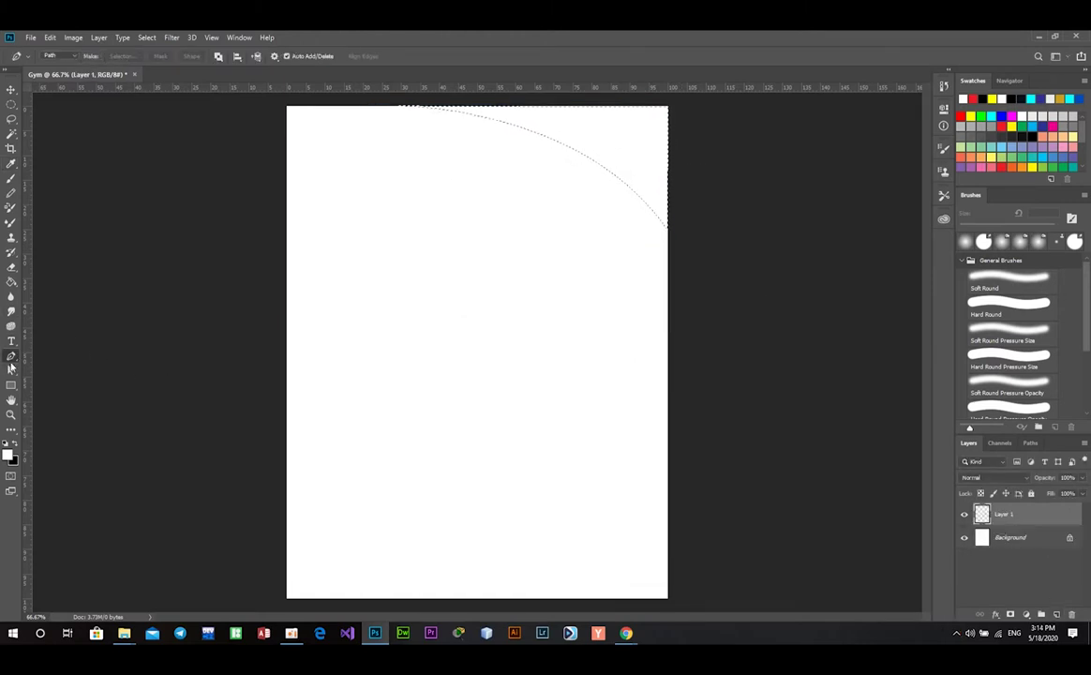
{"action": "left_click", "coordinate": [11, 162]}
{"action": "left_click", "coordinate": [7, 455]}
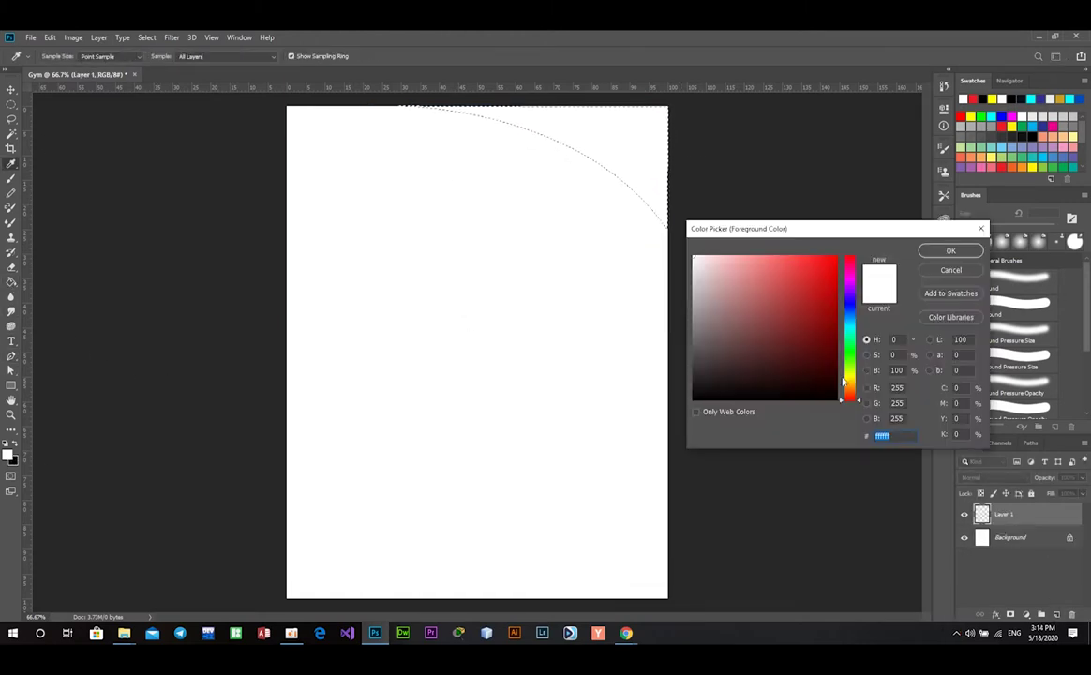
{"action": "left_click", "coordinate": [848, 349]}
{"action": "left_click", "coordinate": [760, 295]}
{"action": "left_click", "coordinate": [950, 250]}
{"action": "key", "text": "g"}
{"action": "left_click", "coordinate": [645, 151]}
{"action": "key", "text": "ctrl+d"}
- Free-transform the green corner shape and commit it
{"action": "left_click", "coordinate": [14, 90]}
{"action": "key", "text": "ctrl+t"}
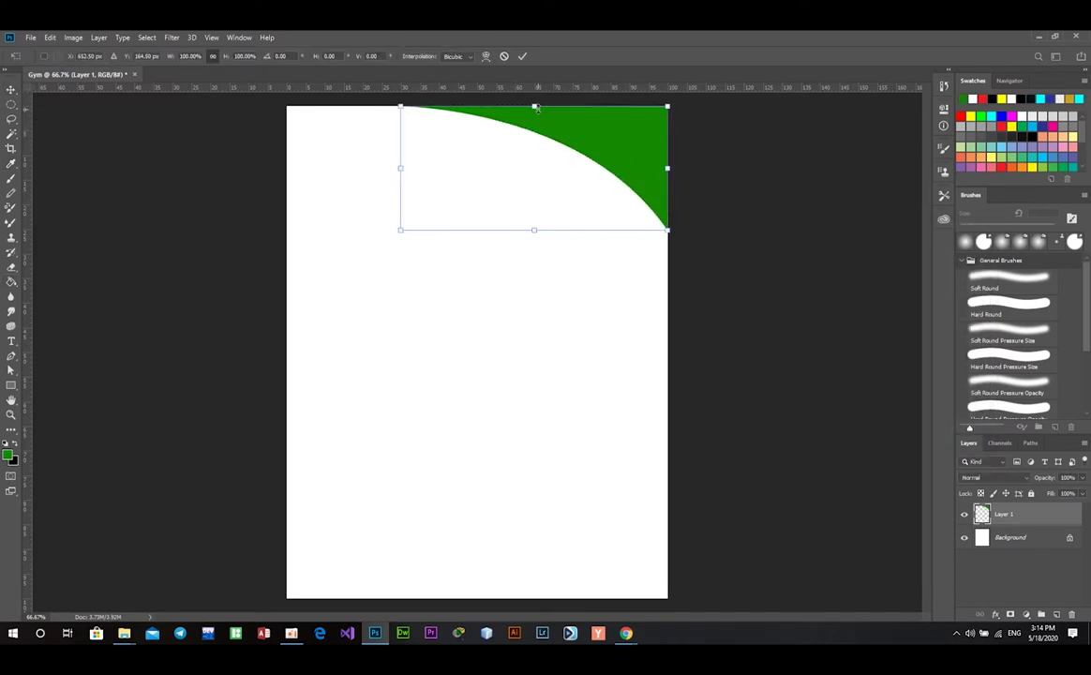
{"action": "left_click", "coordinate": [523, 57]}
{"action": "scroll", "coordinate": [667, 281], "scroll_direction": "up", "scroll_amount": 1}
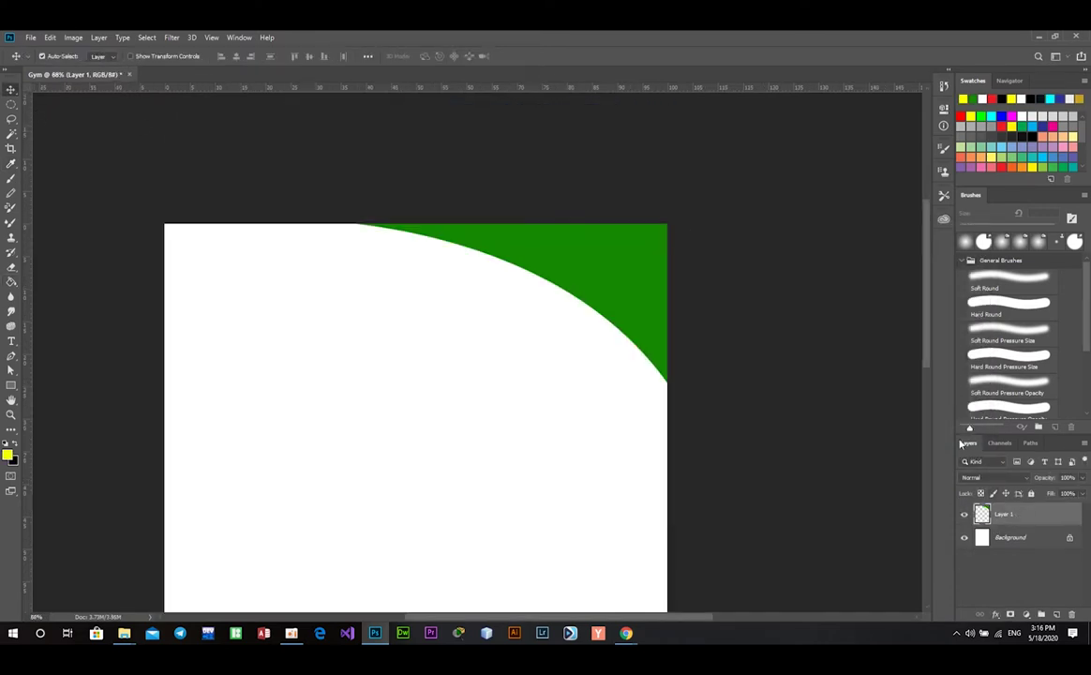
- Pen-draw a curved strip just inside the green arc and make it a selection
{"action": "left_click", "coordinate": [12, 356]}
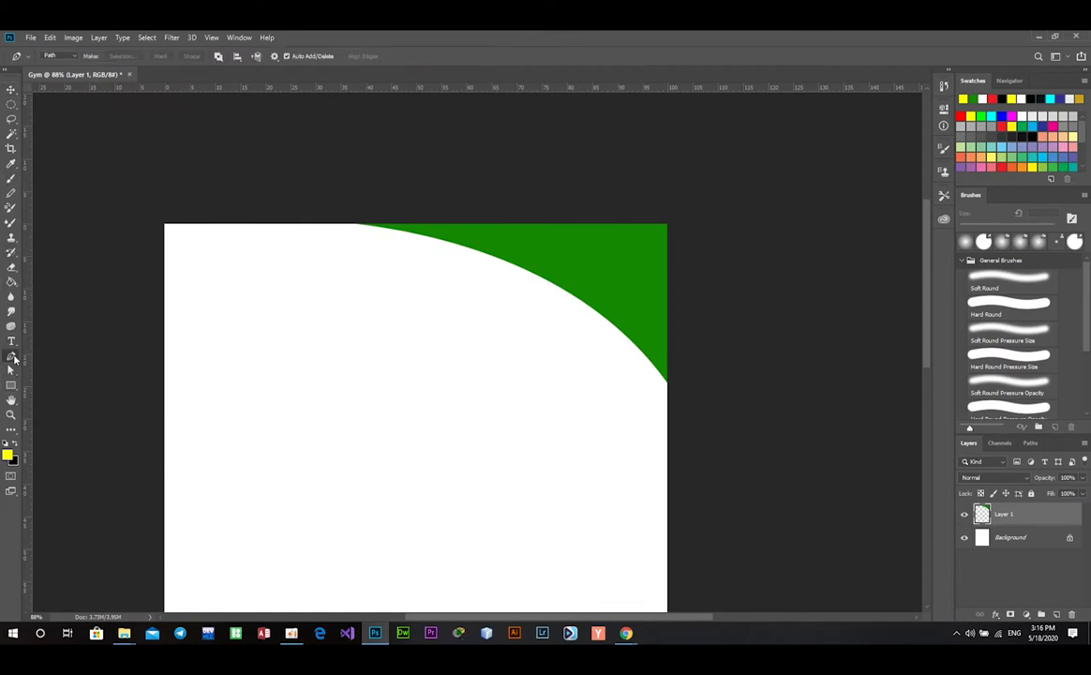
{"action": "left_click_drag", "start_coordinate": [363, 237], "coordinate": [163, 212]}
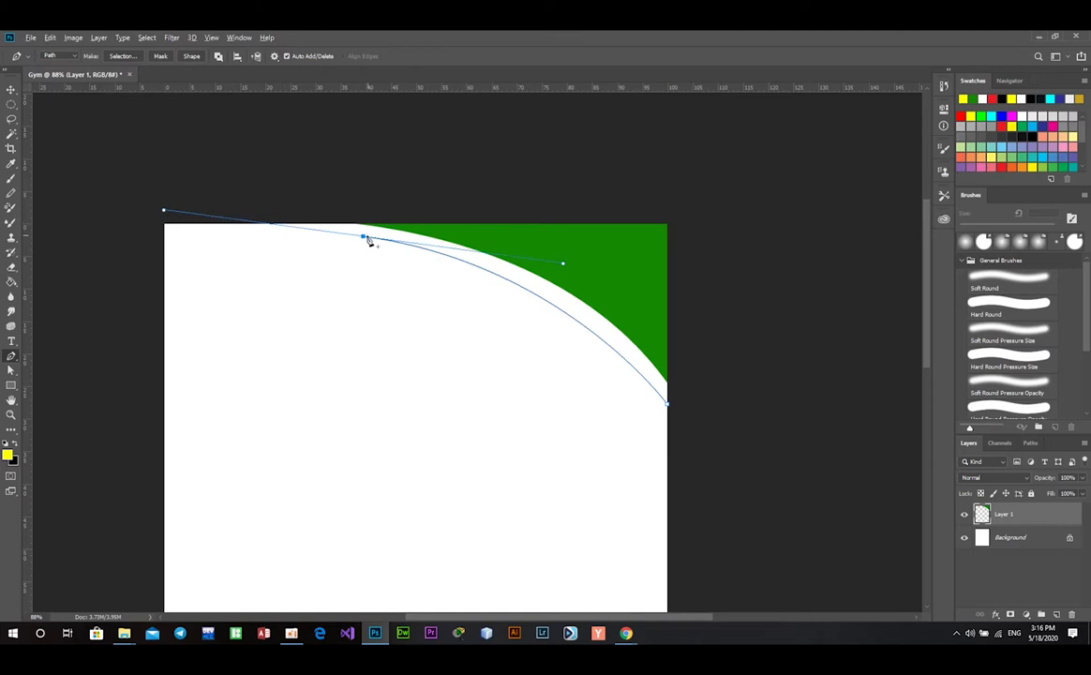
{"action": "left_click_drag", "start_coordinate": [669, 444], "coordinate": [817, 580]}
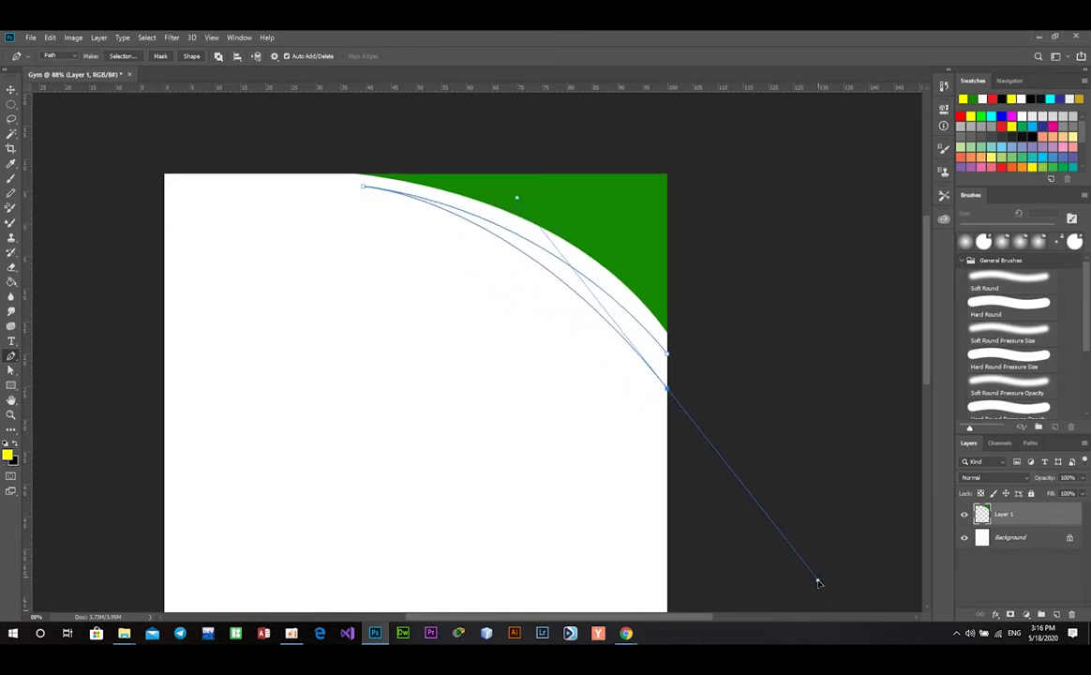
{"action": "right_click", "coordinate": [640, 334]}
{"action": "left_click", "coordinate": [646, 354]}
{"action": "left_click", "coordinate": [601, 188]}
- Fill the strip with yellow on a new layer
{"action": "key", "text": "ctrl+shift+alt+n"}
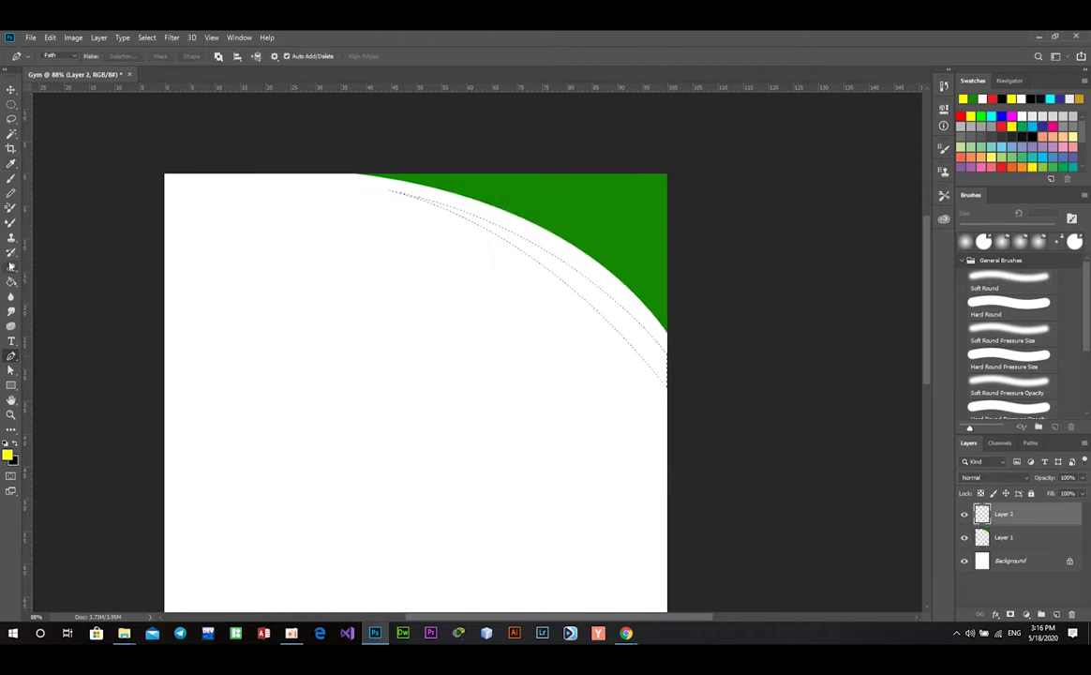
{"action": "key", "text": "g"}
{"action": "left_click", "coordinate": [580, 286]}
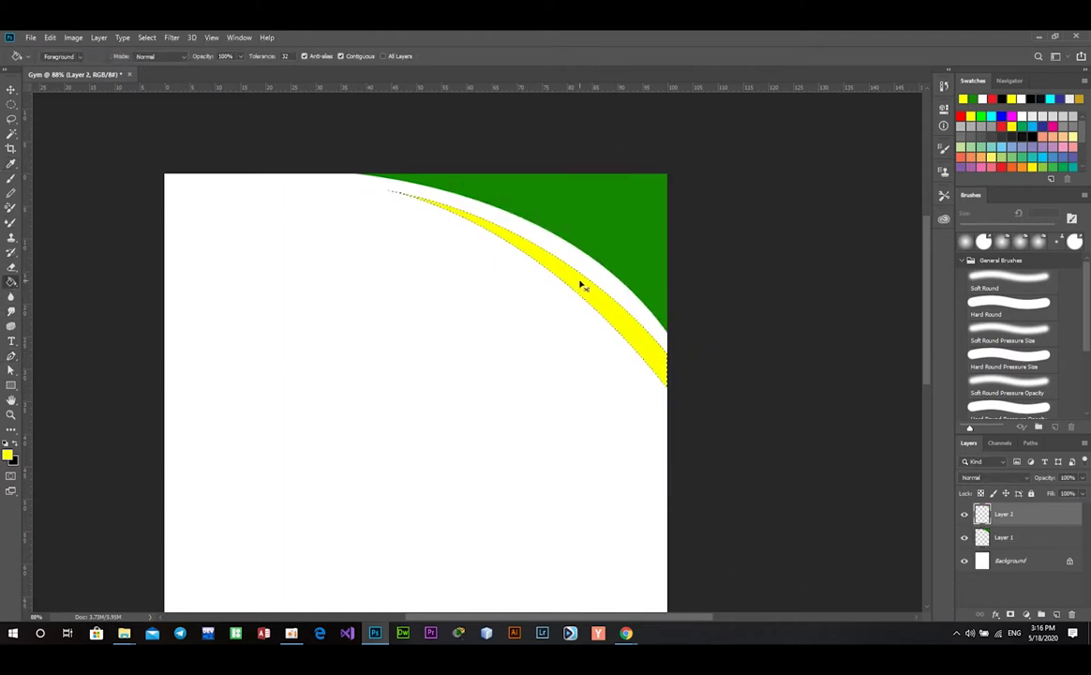
{"action": "scroll", "coordinate": [684, 356], "scroll_direction": "down", "scroll_amount": 3}
- Move a copy of the yellow stripe down-left and rotate it to follow the arc
{"action": "key", "text": "v"}
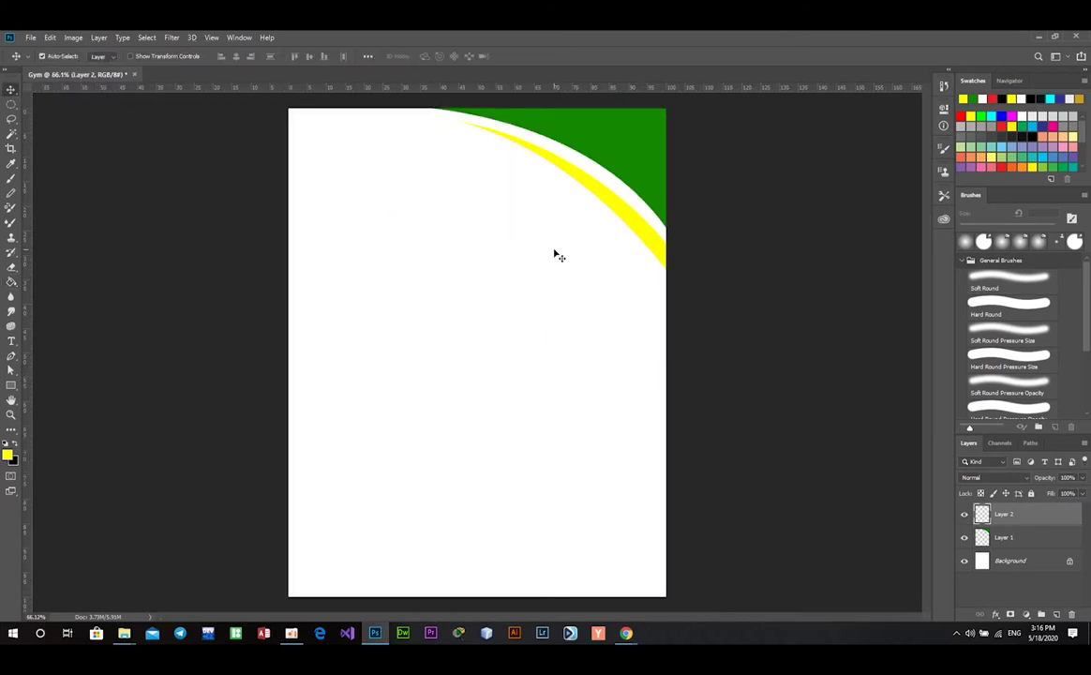
{"action": "left_click_drag", "start_coordinate": [657, 237], "coordinate": [643, 281]}
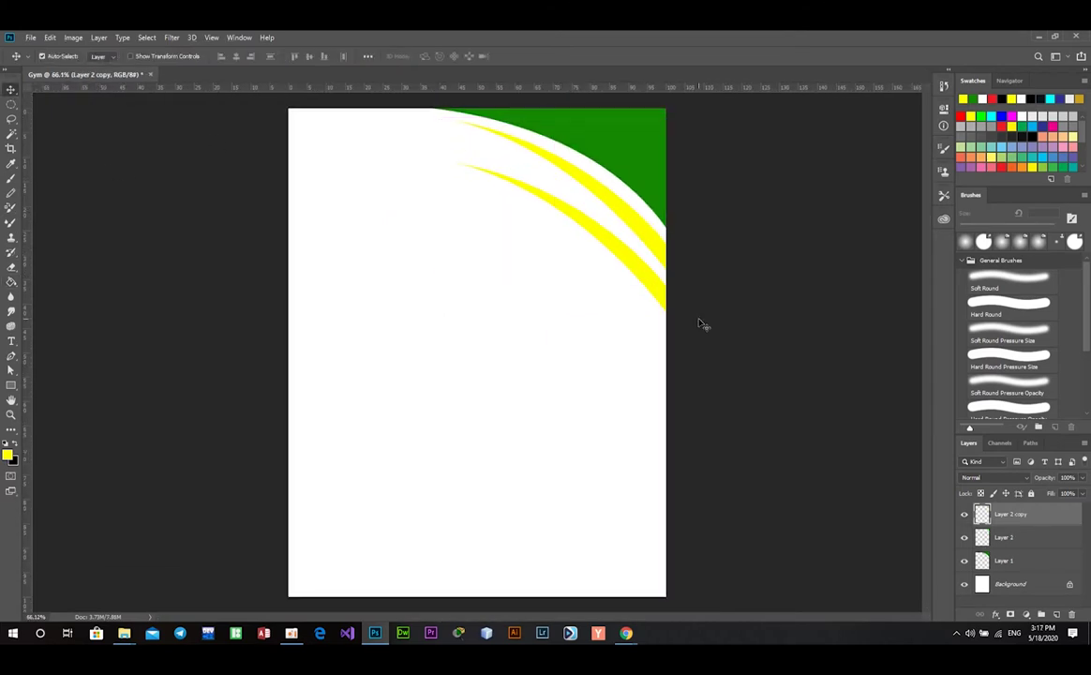
{"action": "key", "text": "ctrl+t"}
{"action": "mouse_move", "coordinate": [677, 319]}
{"action": "left_mouse_down"}
{"action": "mouse_move", "coordinate": [662, 309]}
{"action": "mouse_move", "coordinate": [702, 283]}
{"action": "left_mouse_up"}
{"action": "left_click_drag", "start_coordinate": [693, 361], "coordinate": [699, 382]}
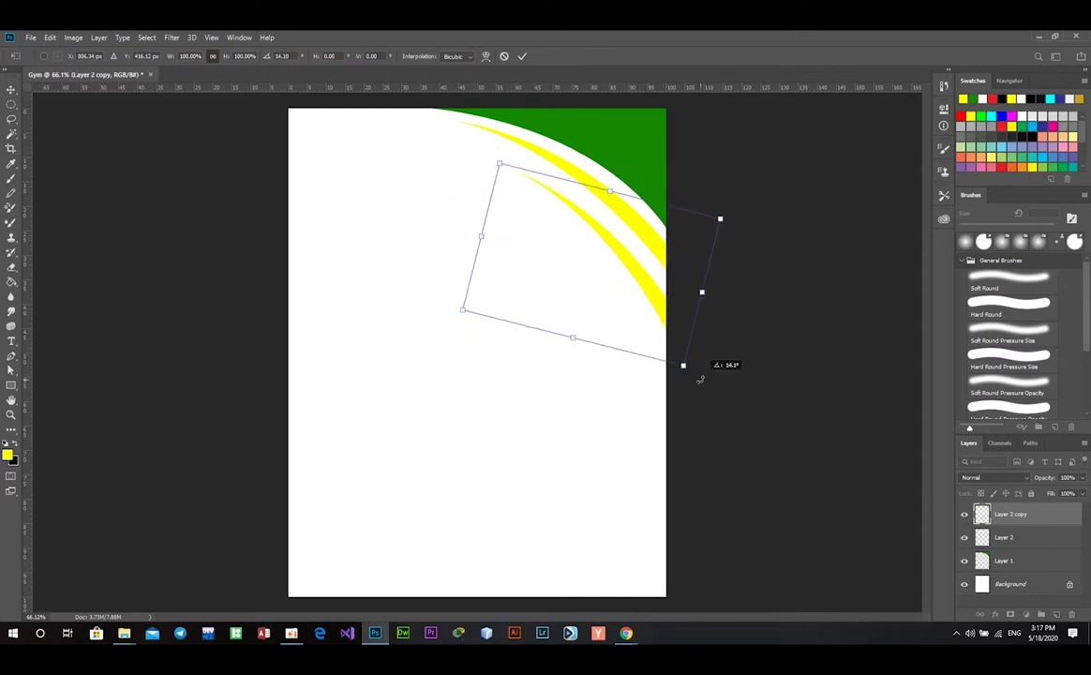
{"action": "left_click", "coordinate": [522, 55]}
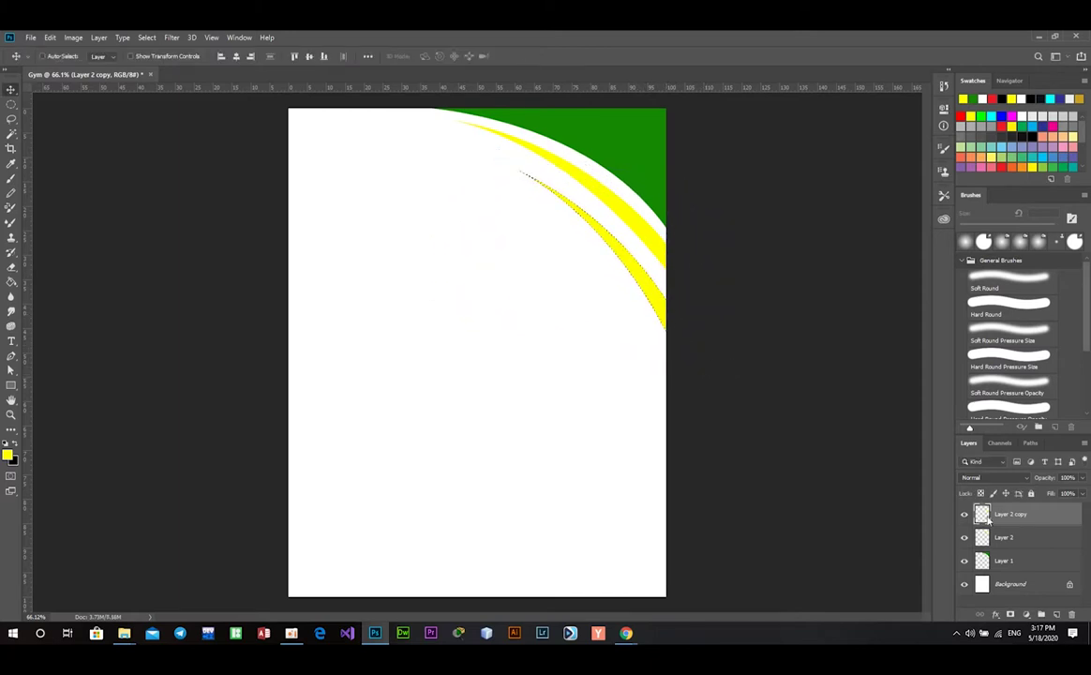
- Fill the copied stripe bright pink and deselect
{"action": "left_click", "coordinate": [8, 455]}
{"action": "left_click", "coordinate": [850, 272]}
{"action": "left_click", "coordinate": [947, 248]}
{"action": "key", "text": "g"}
{"action": "left_click", "coordinate": [647, 286]}
{"action": "key", "text": "ctrl+d"}
{"action": "scroll", "coordinate": [639, 321], "scroll_direction": "down", "scroll_amount": 1}
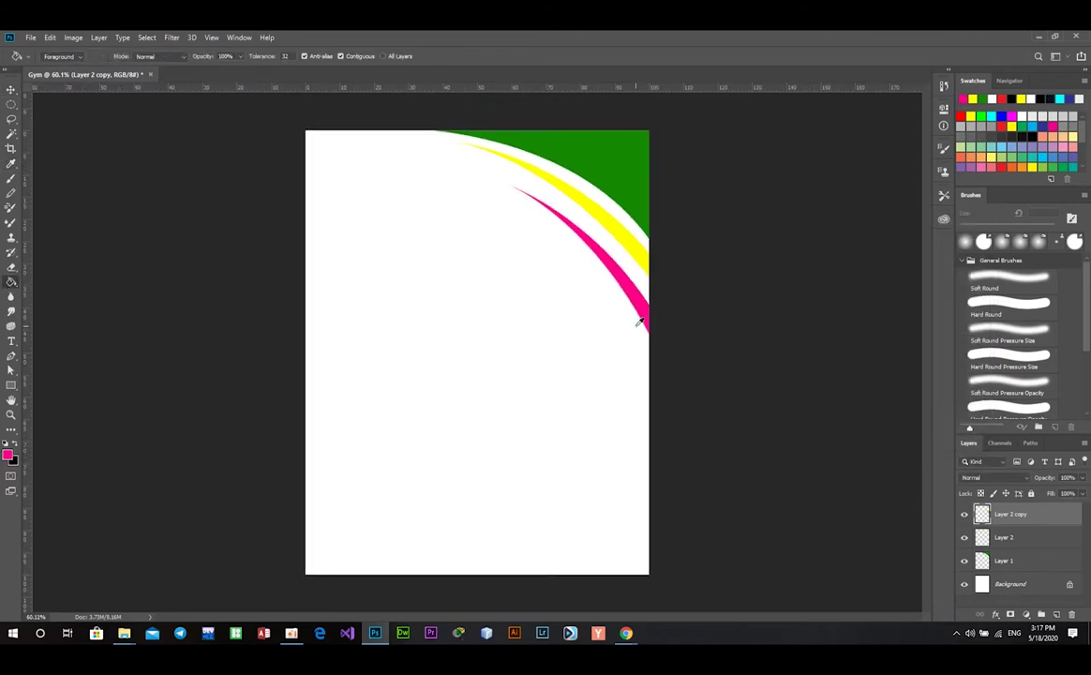
- Group the corner design's layers, duplicate the group and move the copy toward the lower left
{"action": "key", "text": "v"}
{"action": "left_click", "coordinate": [1021, 540], "text": "ctrl"}
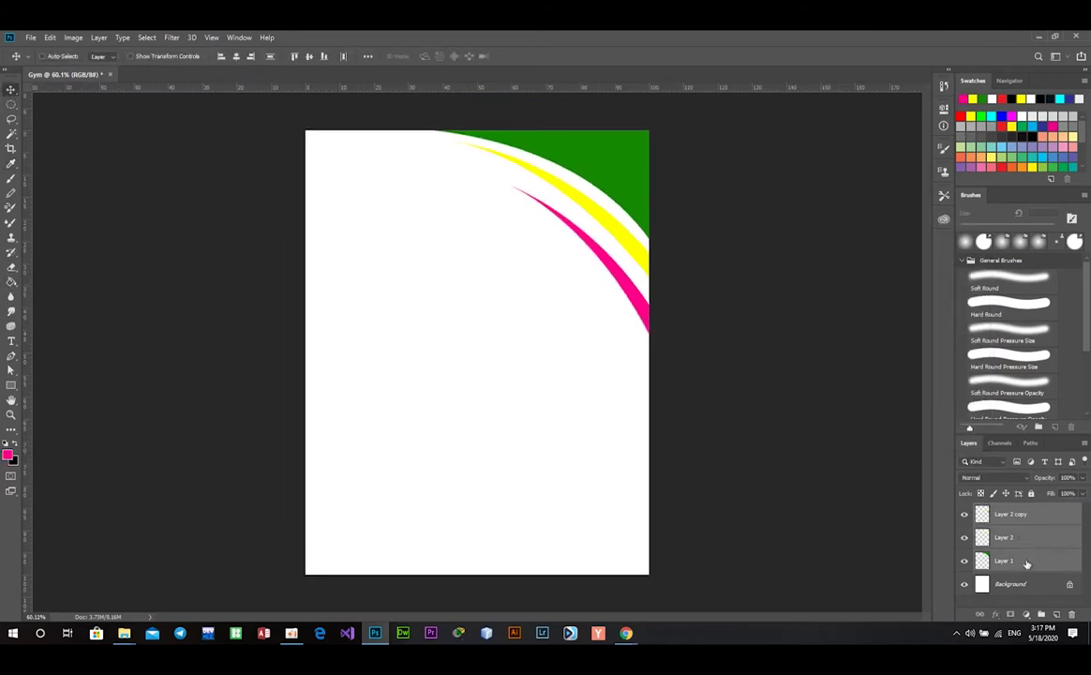
{"action": "key", "text": "ctrl+g"}
{"action": "key", "text": "ctrl+j"}
{"action": "key", "text": "ctrl+t"}
{"action": "left_click_drag", "start_coordinate": [614, 237], "coordinate": [441, 464]}
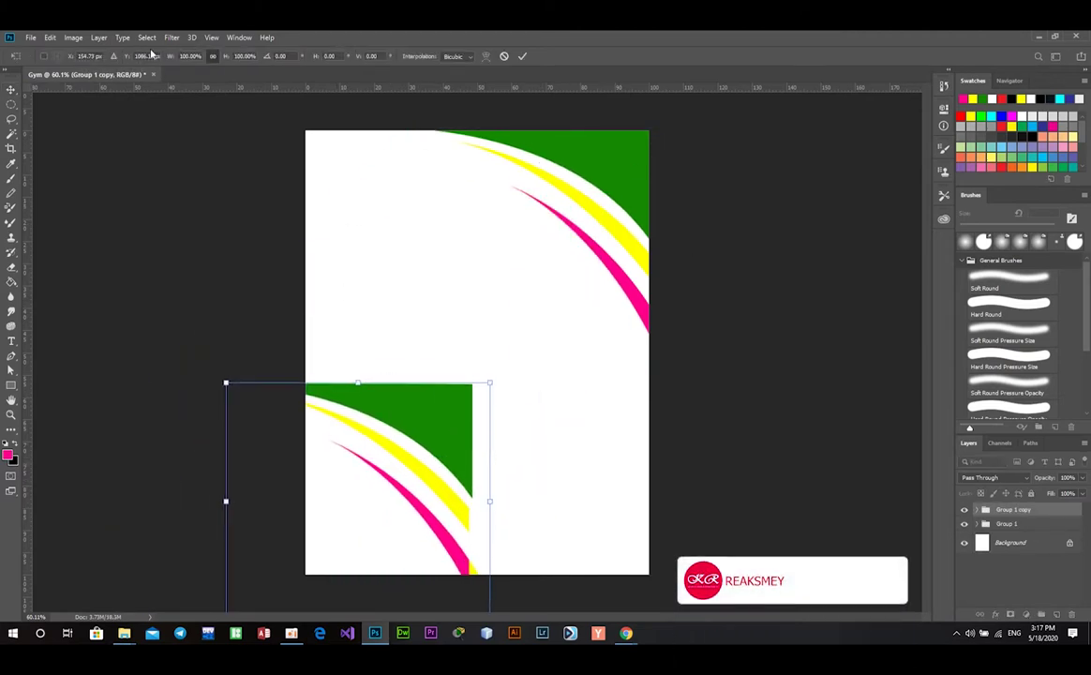
- Flip the copied corner design horizontally and vertically and commit it in the bottom-left corner
{"action": "left_click", "coordinate": [50, 37]}
{"action": "left_click", "coordinate": [235, 424]}
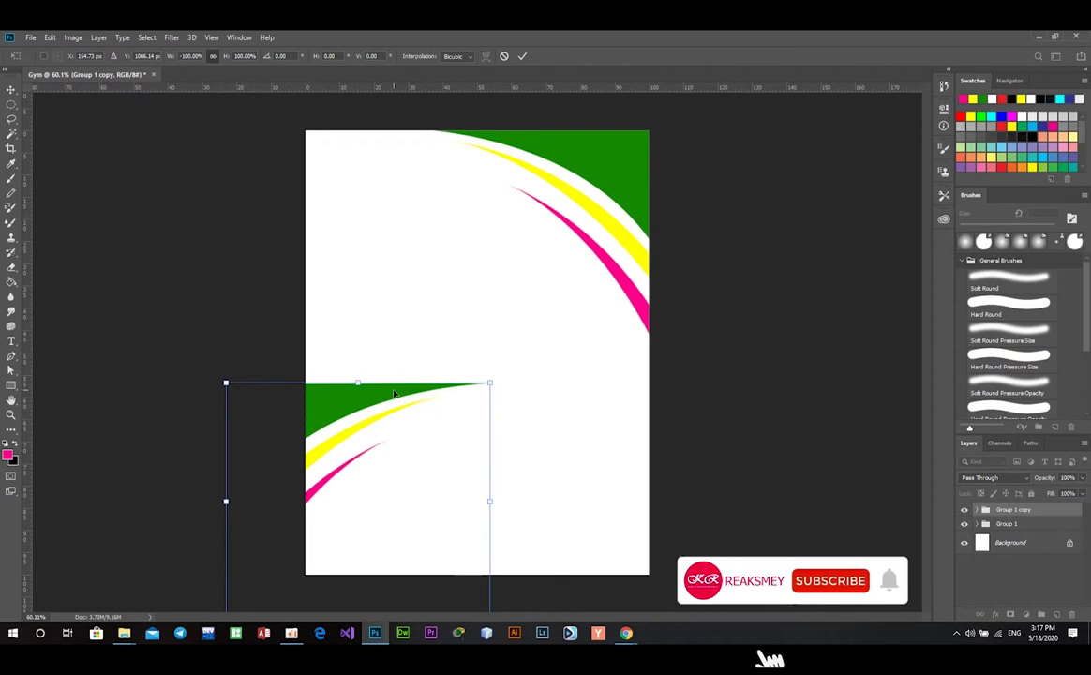
{"action": "left_click", "coordinate": [50, 37]}
{"action": "left_click", "coordinate": [210, 435]}
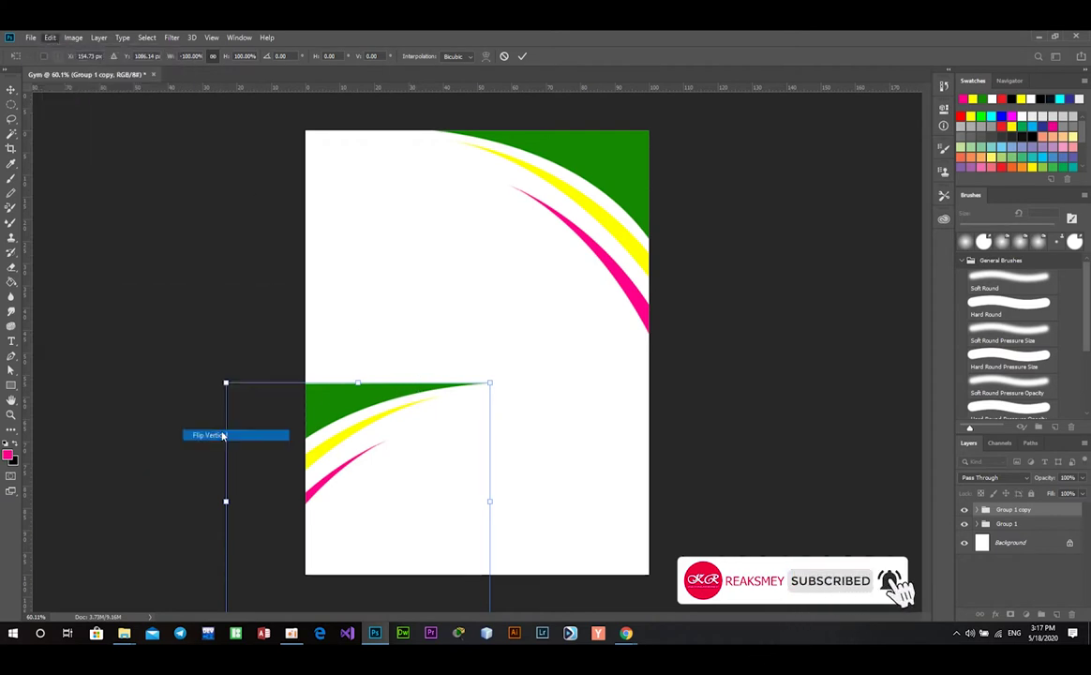
{"action": "mouse_move", "coordinate": [344, 570]}
{"action": "left_mouse_down"}
{"action": "mouse_move", "coordinate": [399, 525]}
{"action": "mouse_move", "coordinate": [361, 502]}
{"action": "left_mouse_up"}
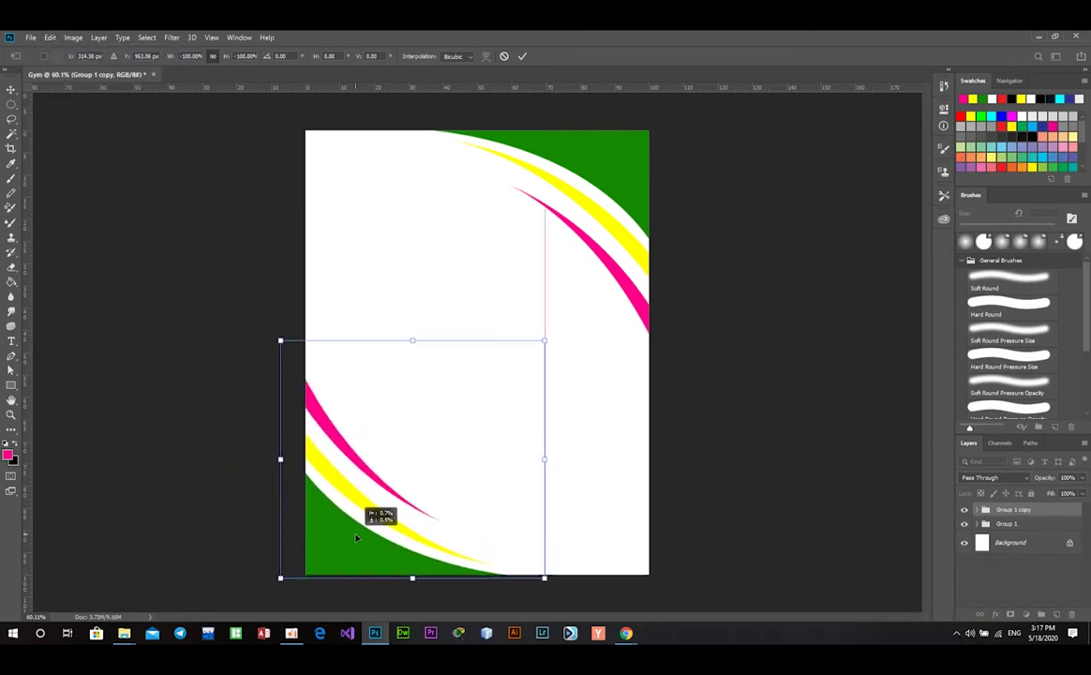
{"action": "left_click", "coordinate": [521, 57]}
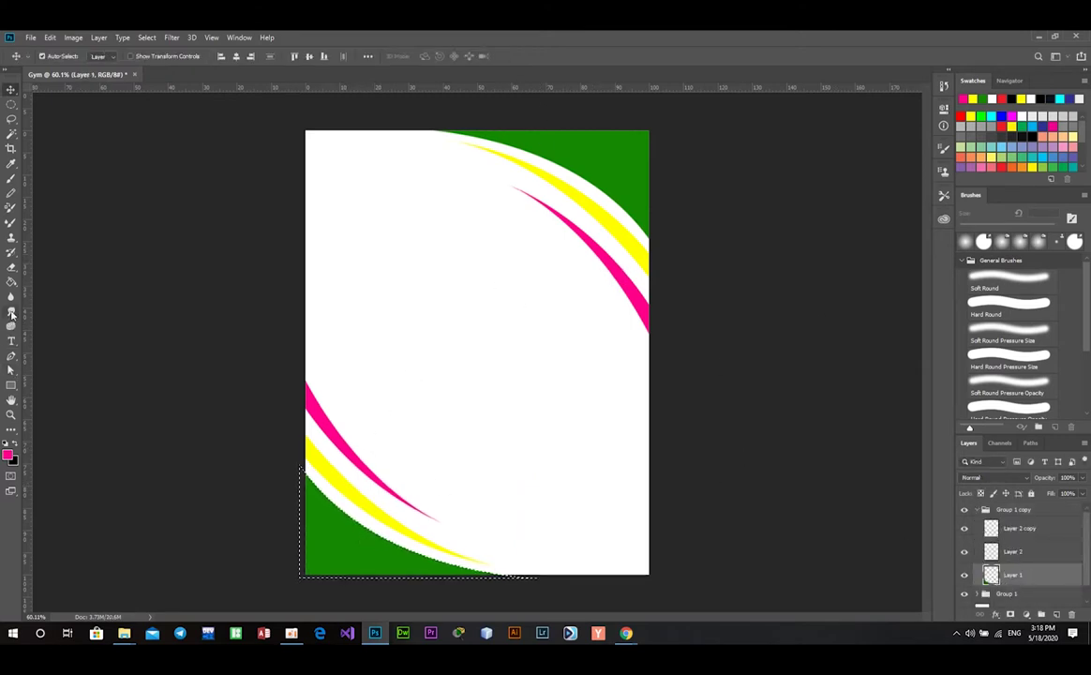
{"action": "left_click", "coordinate": [11, 163]}
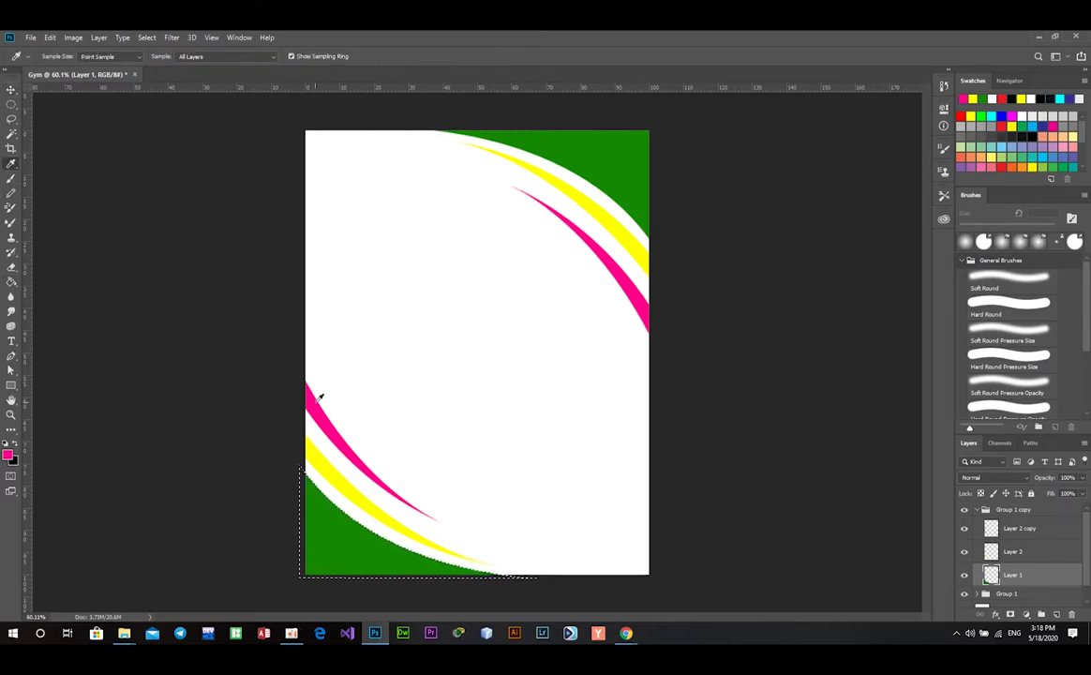
- Recolour the bottom-left corner shape pink and its yellow stripe green
{"action": "key", "text": "g"}
{"action": "left_click", "coordinate": [338, 532]}
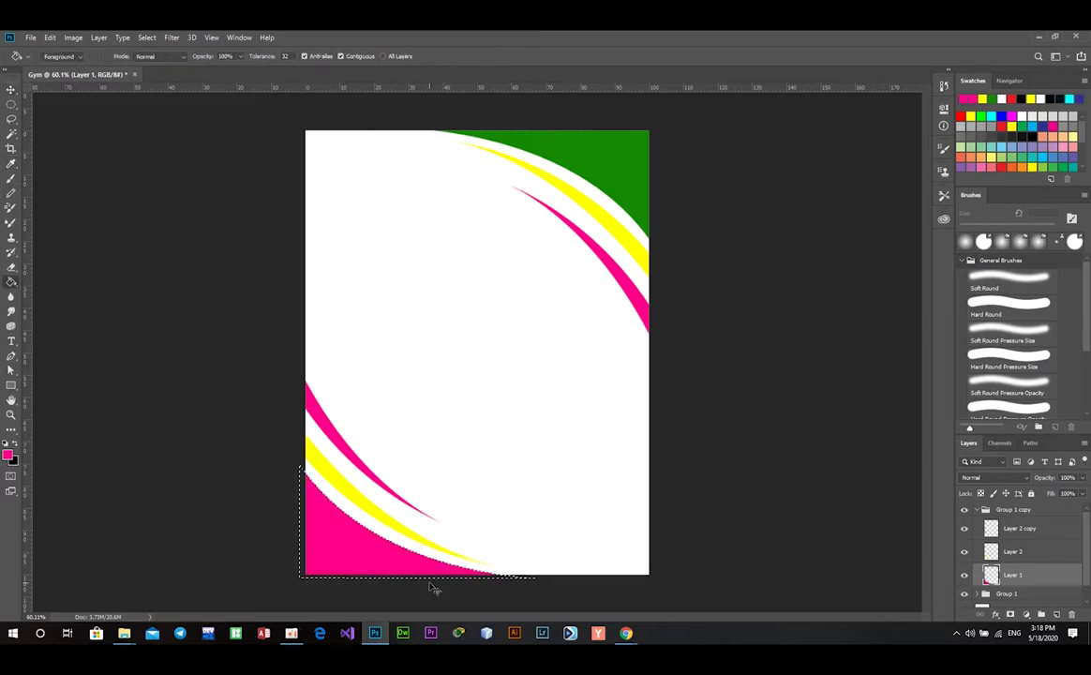
{"action": "left_click", "coordinate": [991, 552]}
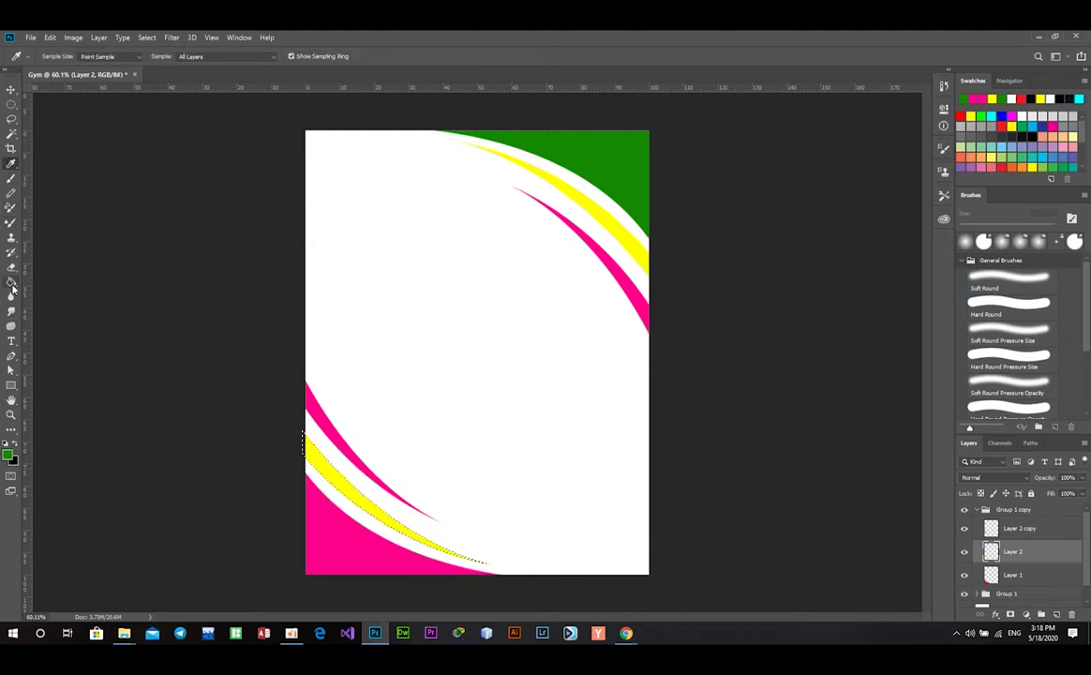
{"action": "left_click", "coordinate": [338, 486]}
{"action": "key", "text": "ctrl+d"}
- Fill the top-right yellow stripe with pink
{"action": "left_click", "coordinate": [11, 89]}
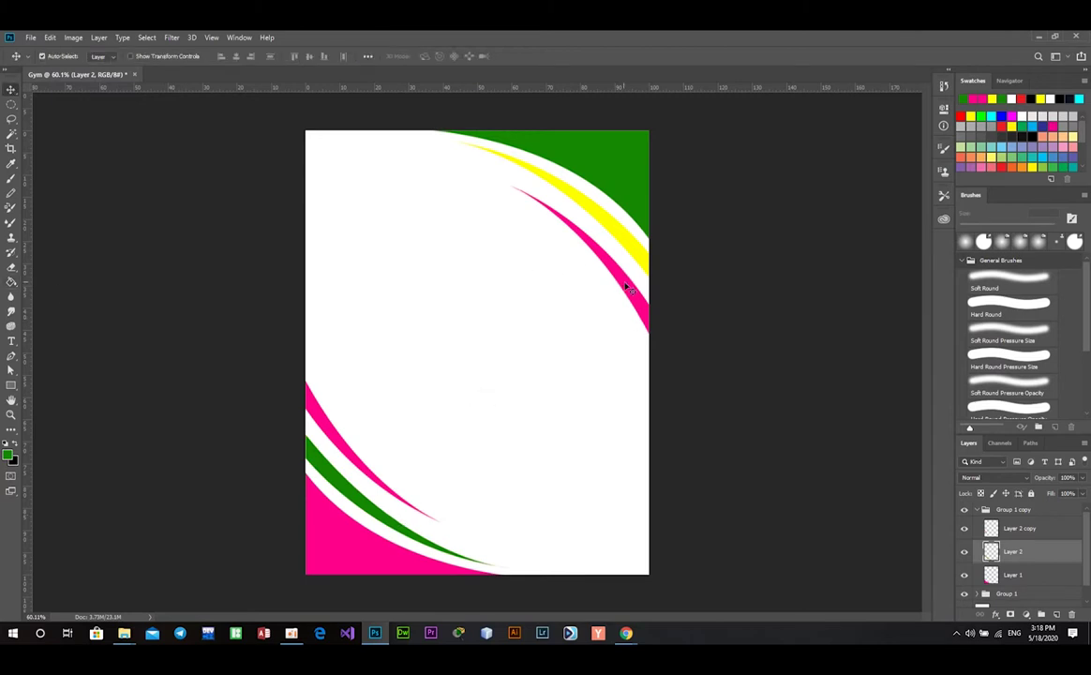
{"action": "left_click", "coordinate": [11, 163]}
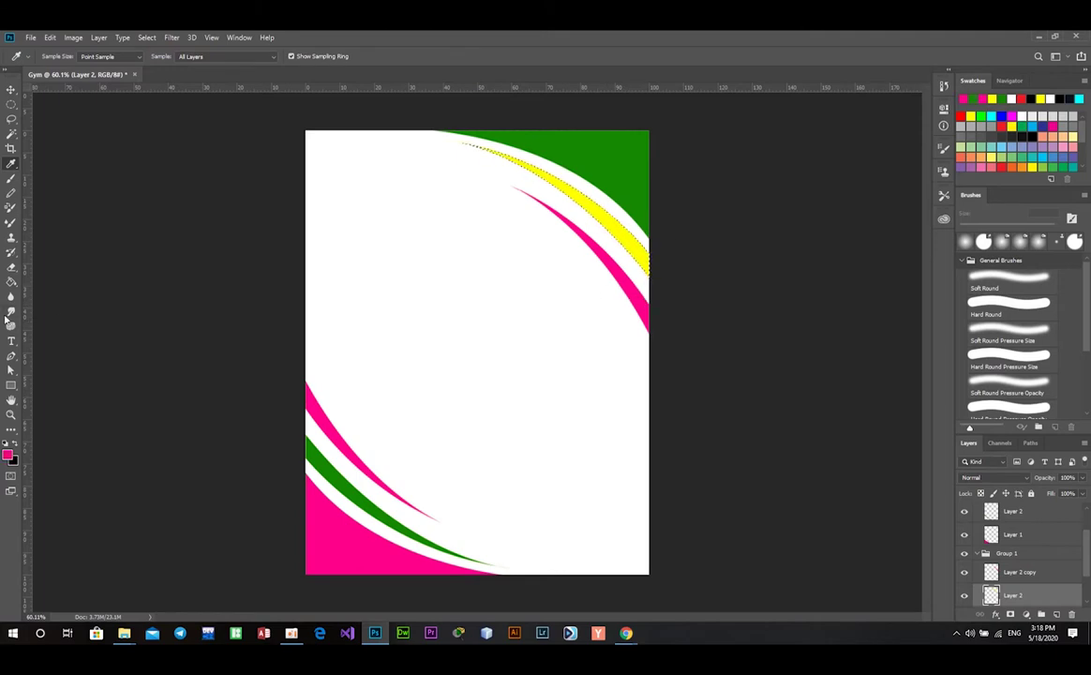
{"action": "left_click", "coordinate": [11, 281]}
{"action": "left_click", "coordinate": [618, 231]}
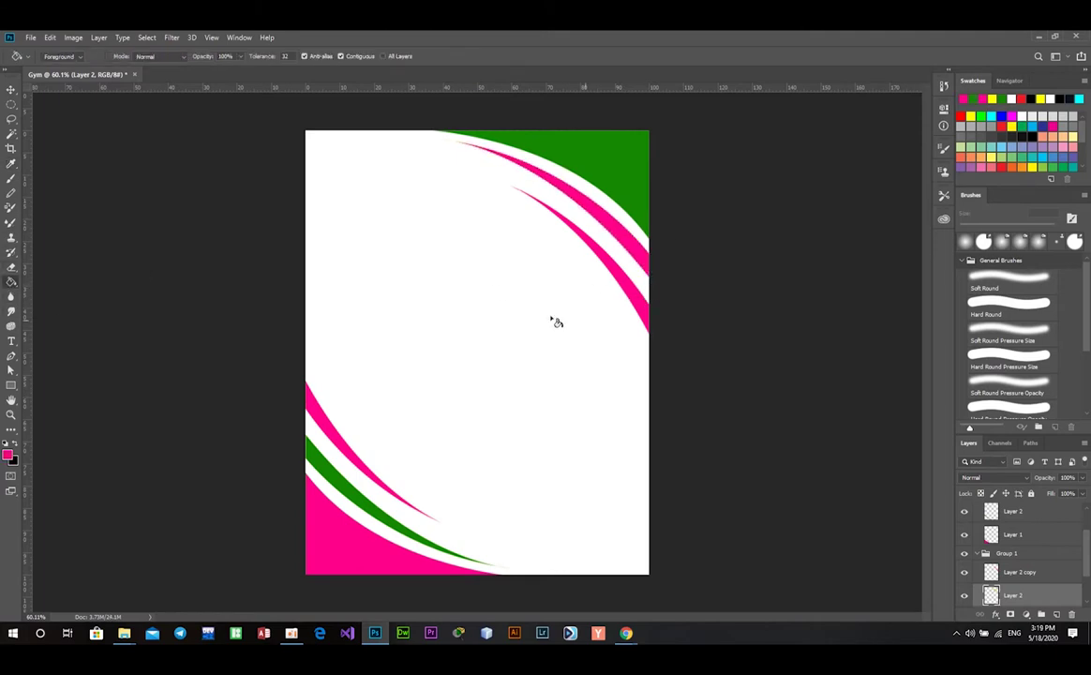
- Fill the top-right inner band with green and deselect
{"action": "left_click", "coordinate": [11, 89]}
{"action": "left_click", "coordinate": [1020, 572]}
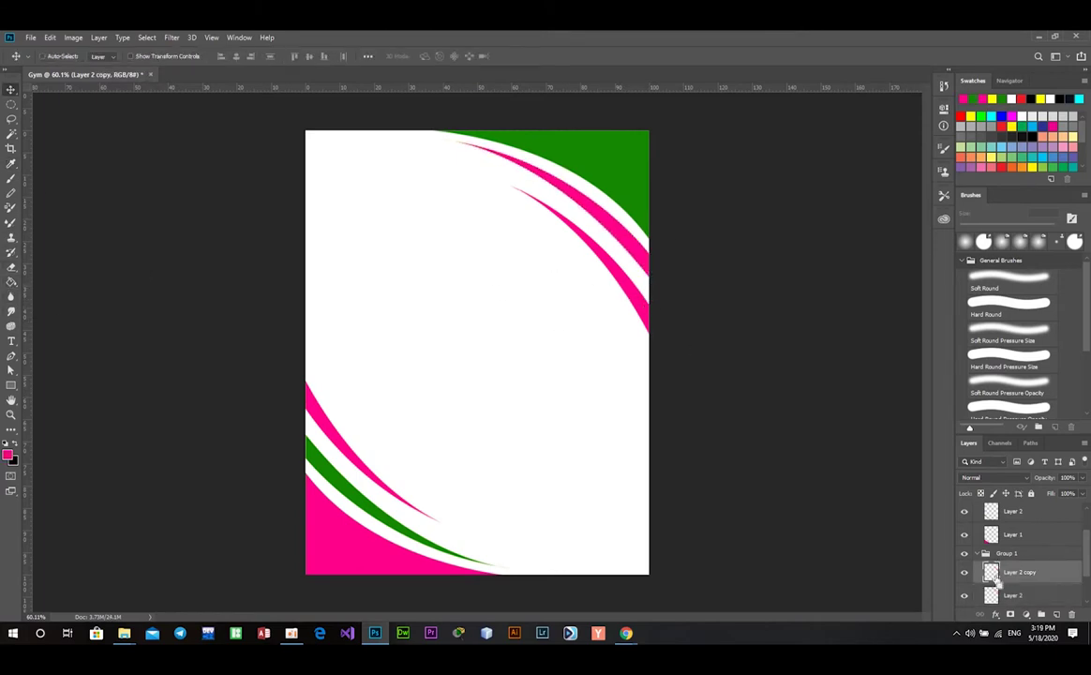
{"action": "left_click", "coordinate": [11, 163]}
{"action": "left_click", "coordinate": [582, 153]}
{"action": "key", "text": "g"}
{"action": "left_click", "coordinate": [638, 305]}
{"action": "key", "text": "ctrl+d"}
{"action": "scroll", "coordinate": [462, 361], "scroll_direction": "down", "scroll_amount": 1}
{"action": "scroll", "coordinate": [462, 360], "scroll_direction": "up", "scroll_amount": 1}
{"action": "scroll", "coordinate": [543, 242], "scroll_direction": "up", "scroll_amount": 3}
{"action": "scroll", "coordinate": [543, 242], "scroll_direction": "down", "scroll_amount": 1}
{"action": "scroll", "coordinate": [543, 244], "scroll_direction": "down", "scroll_amount": 2}
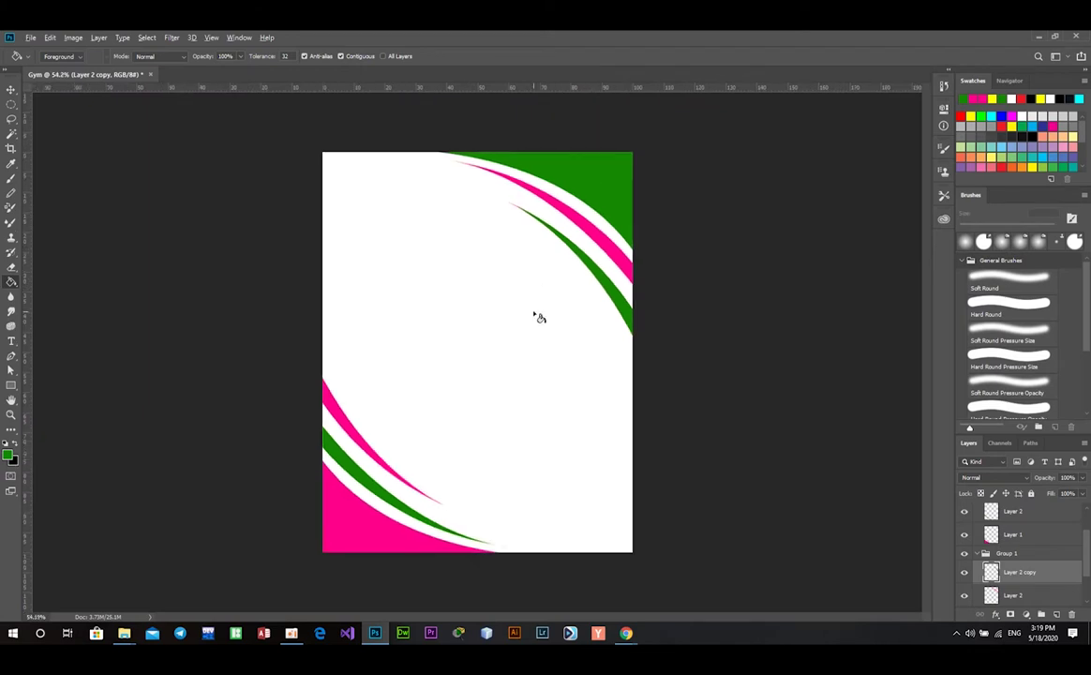
- Add a green Color Overlay layer style to the inner band's layer
{"action": "right_click", "coordinate": [1019, 571]}
{"action": "left_click", "coordinate": [890, 101]}
{"action": "left_click", "coordinate": [662, 229]}
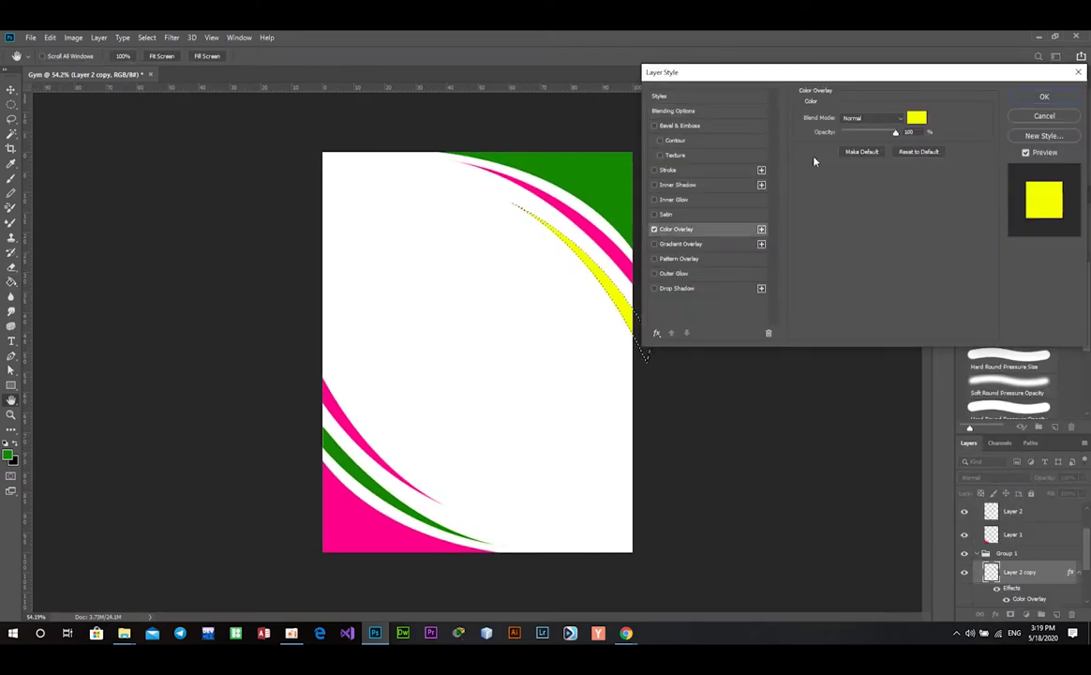
{"action": "left_click", "coordinate": [915, 118]}
{"action": "left_click", "coordinate": [847, 373]}
{"action": "left_click", "coordinate": [952, 250]}
{"action": "left_click", "coordinate": [1042, 97]}
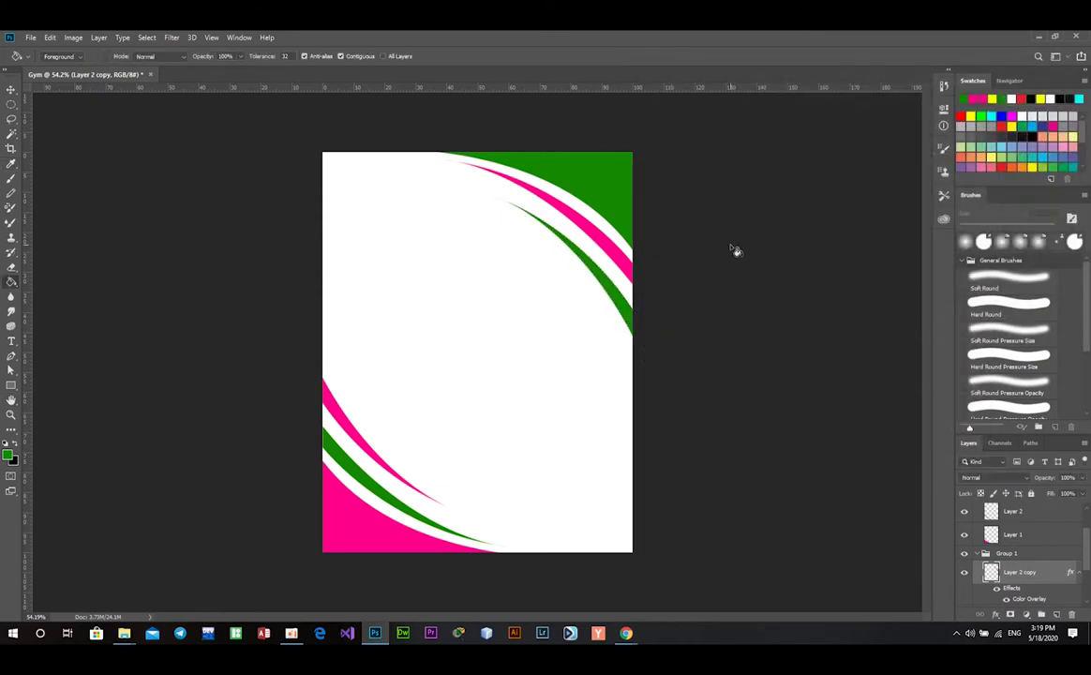
- Draw a small green circle near the top left with the Ellipse Tool
{"action": "key", "text": "v"}
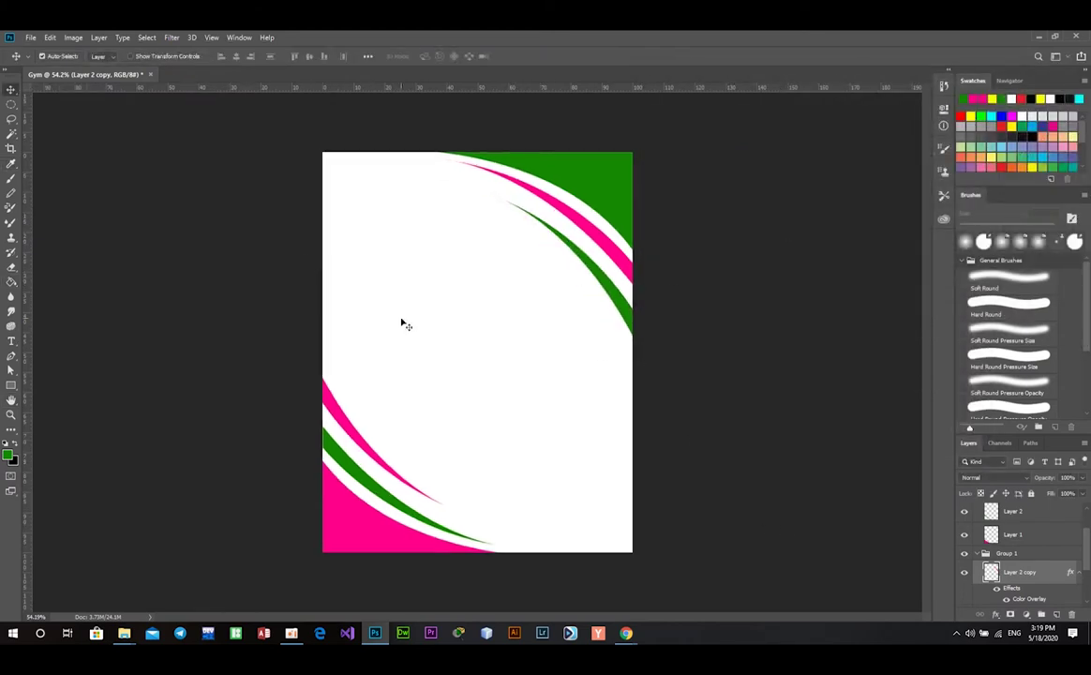
{"action": "left_click", "coordinate": [11, 384]}
{"action": "mouse_move", "coordinate": [379, 225]}
{"action": "left_mouse_down"}
{"action": "mouse_move", "coordinate": [478, 300]}
{"action": "mouse_move", "coordinate": [407, 235]}
{"action": "left_mouse_up"}
{"action": "key", "text": "v"}
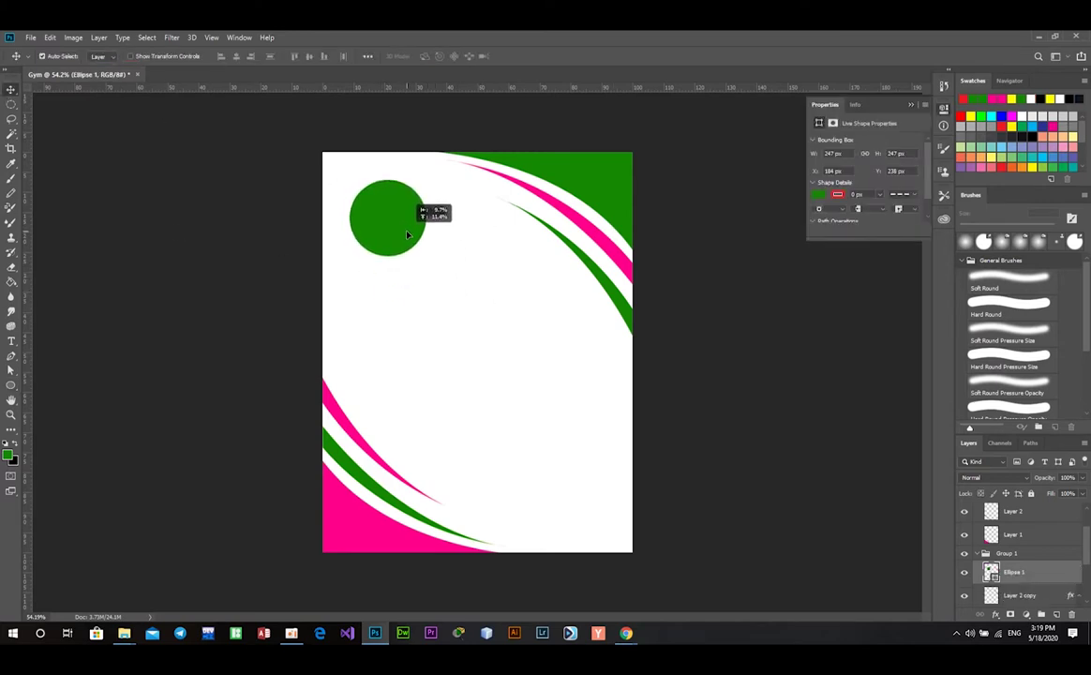
- Alt-drag a copy of the circle to the top right and scale it to double size
{"action": "mouse_move", "coordinate": [406, 229]}
{"action": "left_mouse_down", "text": "alt"}
{"action": "mouse_move", "coordinate": [539, 289]}
{"action": "mouse_move", "coordinate": [608, 286]}
{"action": "left_mouse_up", "text": "alt"}
{"action": "key", "text": "ctrl+t"}
{"action": "left_click_drag", "start_coordinate": [547, 257], "coordinate": [565, 268]}
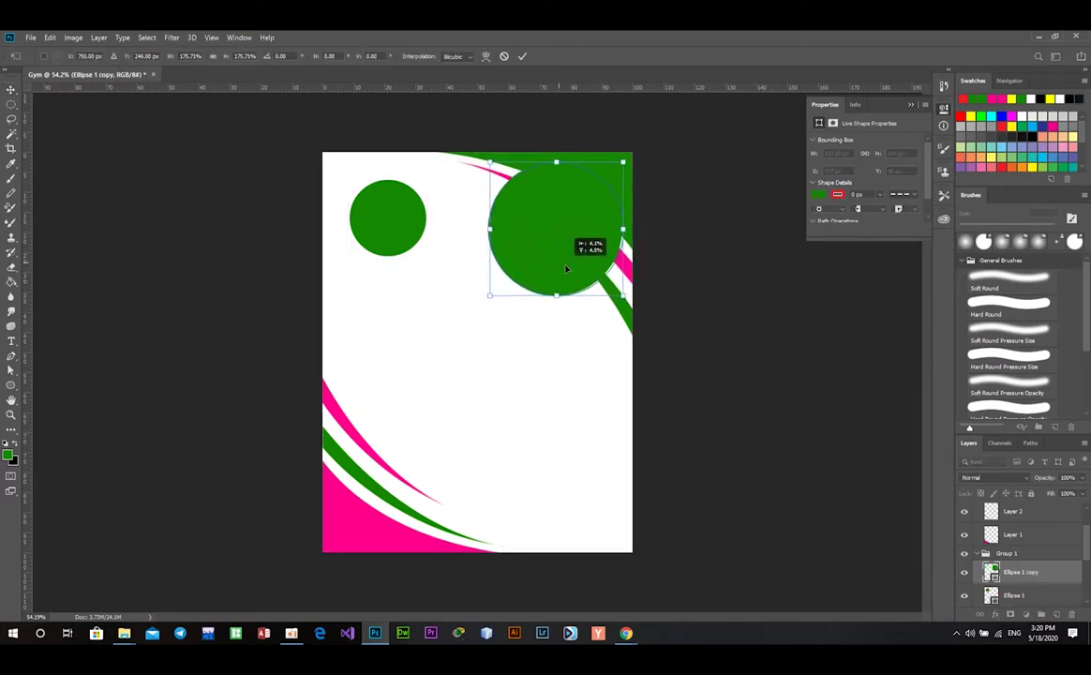
{"action": "mouse_move", "coordinate": [489, 295]}
{"action": "left_mouse_down"}
{"action": "mouse_move", "coordinate": [469, 312]}
{"action": "mouse_move", "coordinate": [518, 282]}
{"action": "left_mouse_up"}
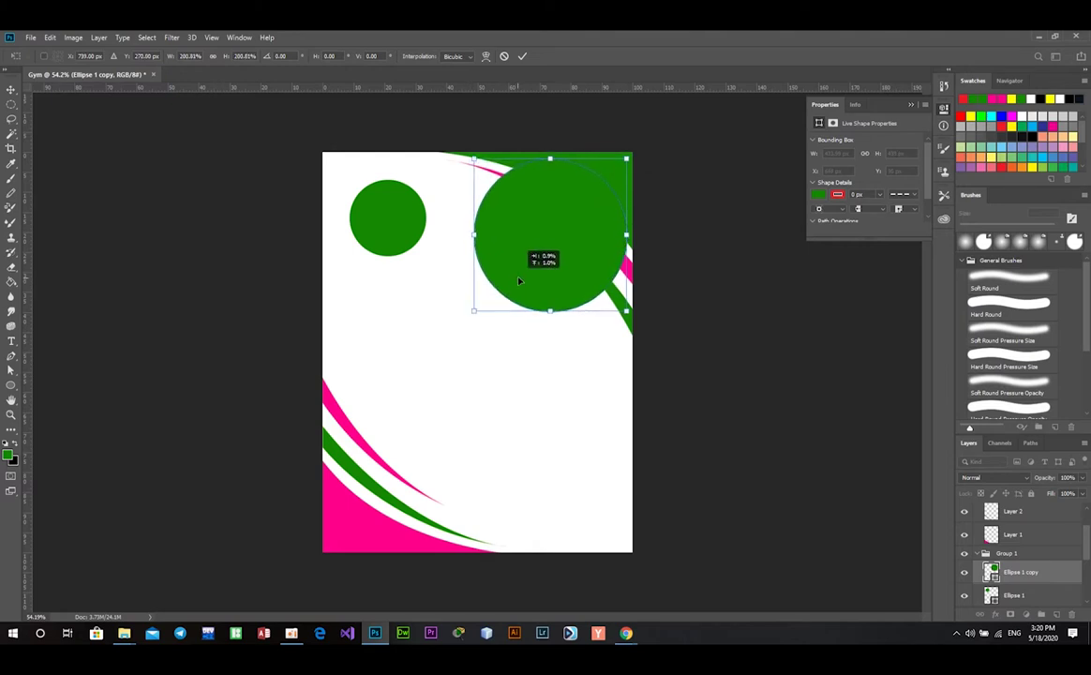
{"action": "left_click", "coordinate": [522, 56]}
- Enable a Stroke outline in the large circle's layer style
{"action": "right_click", "coordinate": [993, 529]}
{"action": "key", "text": "Escape"}
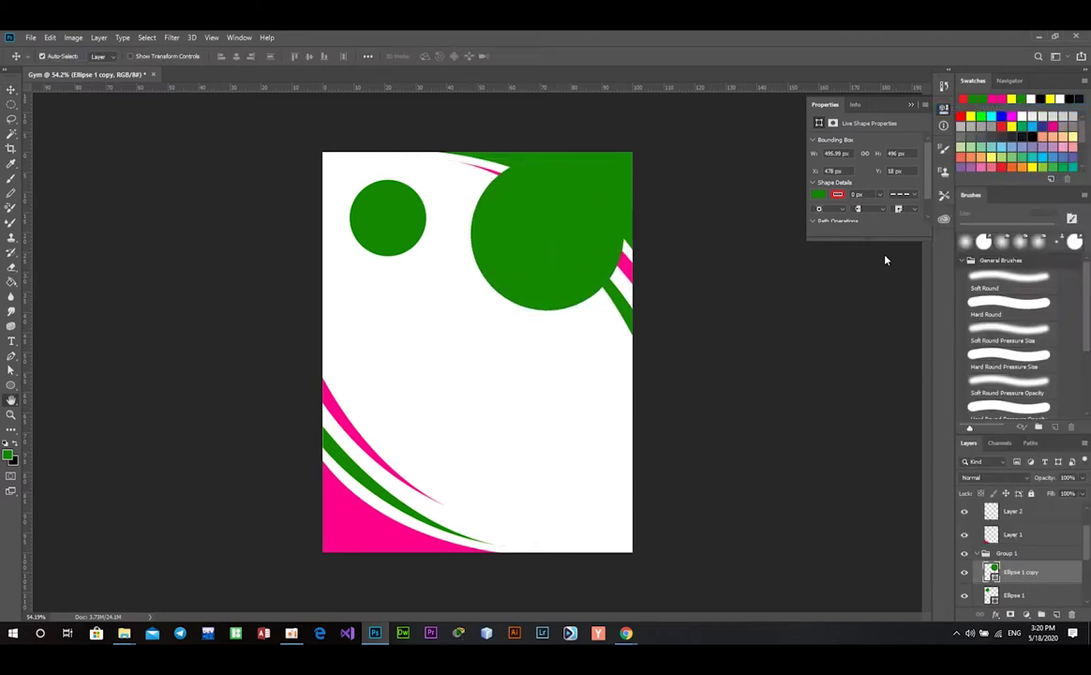
{"action": "left_click", "coordinate": [654, 170]}
- Give the large circle a dark red gradient Stroke and a Drop Shadow
{"action": "left_click", "coordinate": [857, 198]}
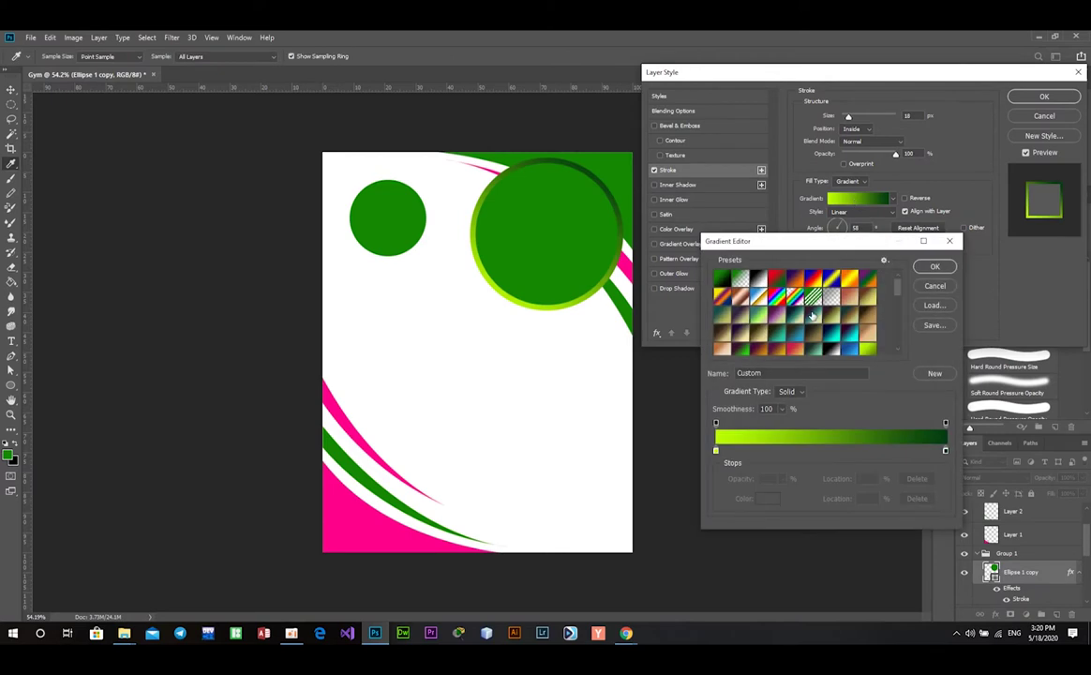
{"action": "left_click", "coordinate": [799, 348]}
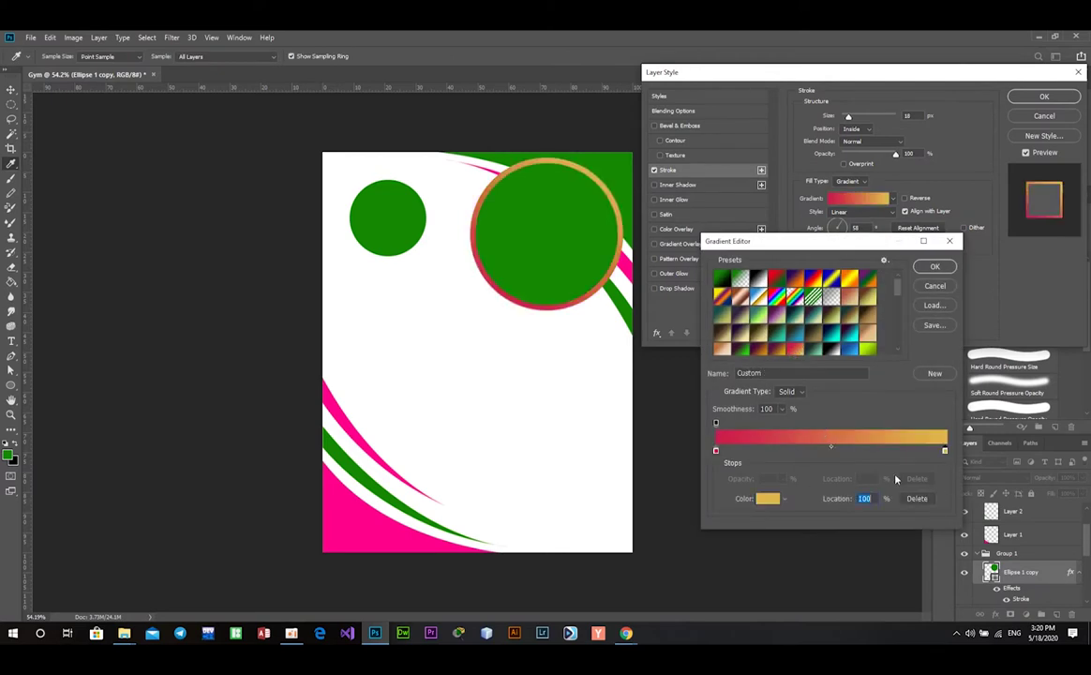
{"action": "left_click", "coordinate": [768, 498]}
{"action": "left_click", "coordinate": [849, 392]}
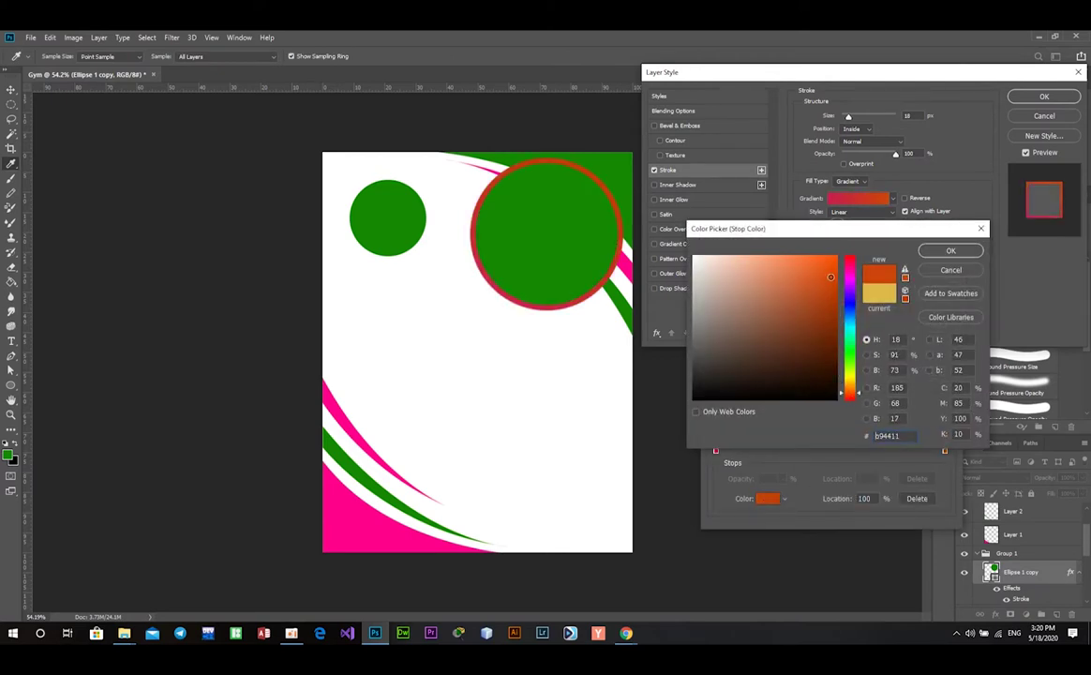
{"action": "left_click_drag", "start_coordinate": [830, 276], "coordinate": [831, 325]}
{"action": "left_click", "coordinate": [950, 251]}
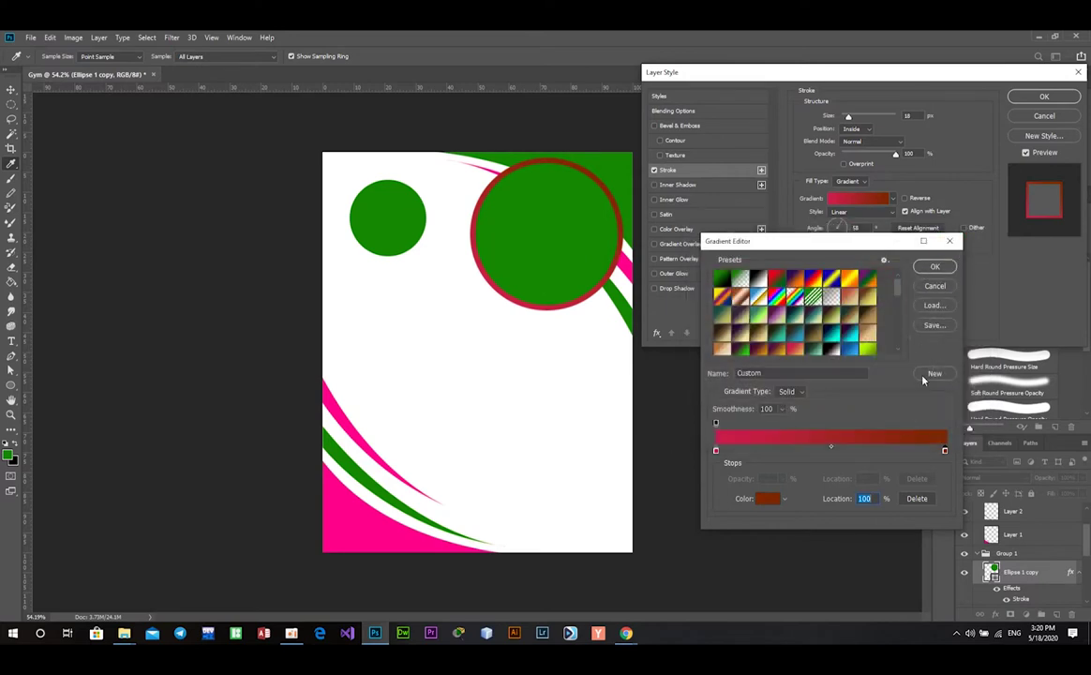
{"action": "left_click", "coordinate": [949, 266]}
{"action": "left_click", "coordinate": [722, 287]}
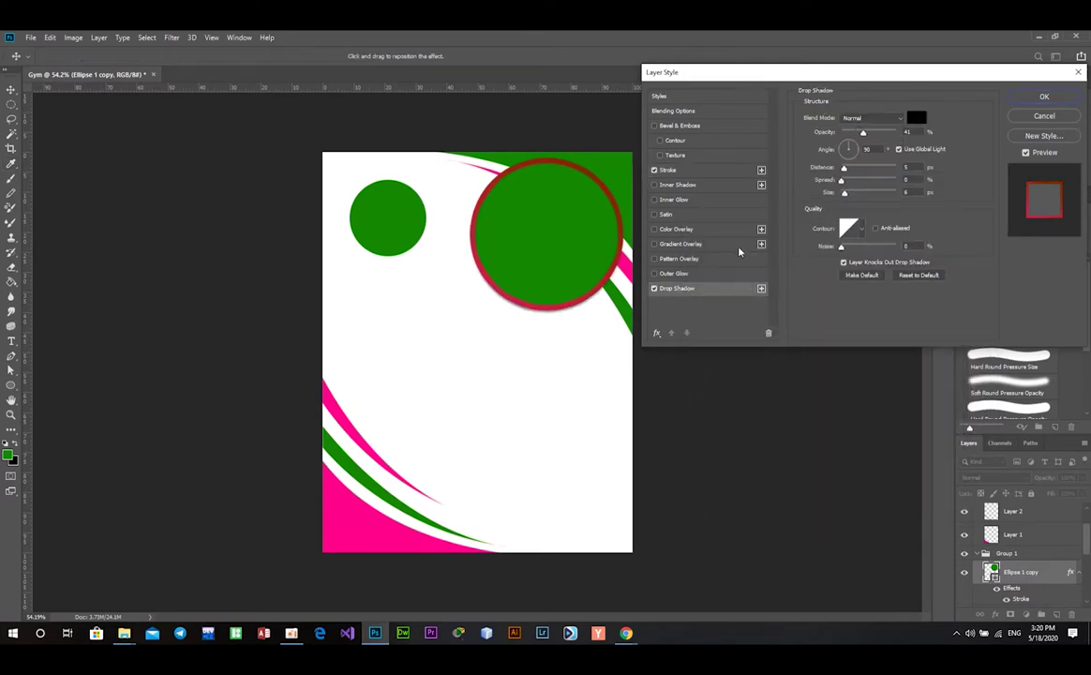
{"action": "mouse_move", "coordinate": [844, 171]}
{"action": "left_mouse_down"}
{"action": "mouse_move", "coordinate": [848, 193]}
{"action": "mouse_move", "coordinate": [844, 170]}
{"action": "left_mouse_up"}
{"action": "left_click", "coordinate": [1043, 97]}
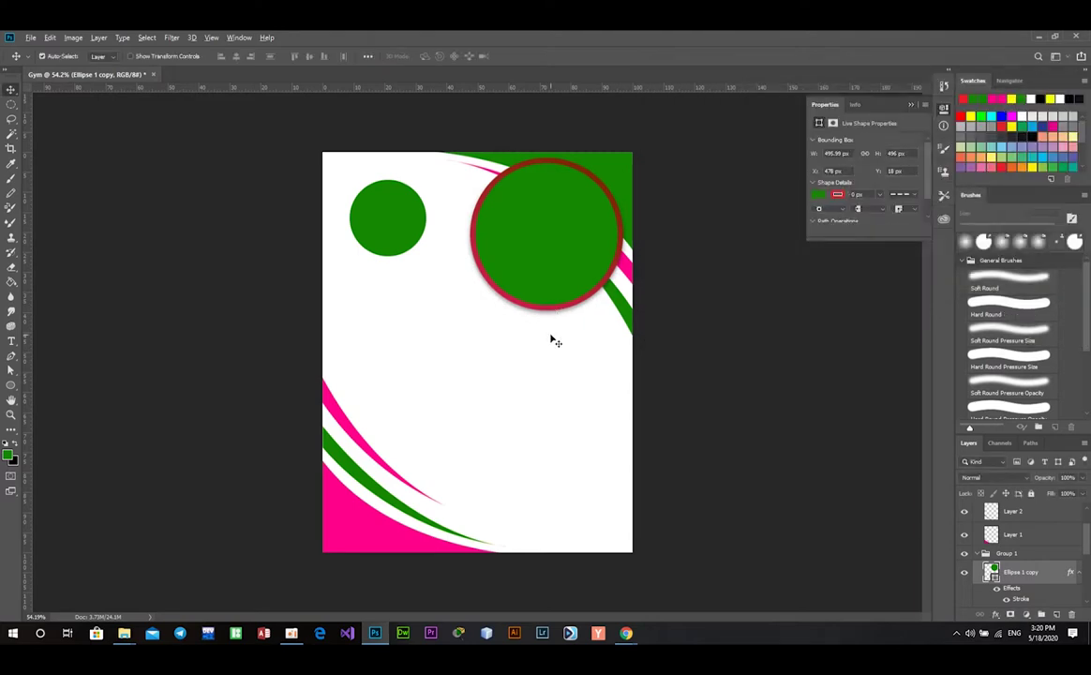
- Replace the small circle with a shrunken copy of the large one at top left
{"action": "left_click", "coordinate": [395, 232]}
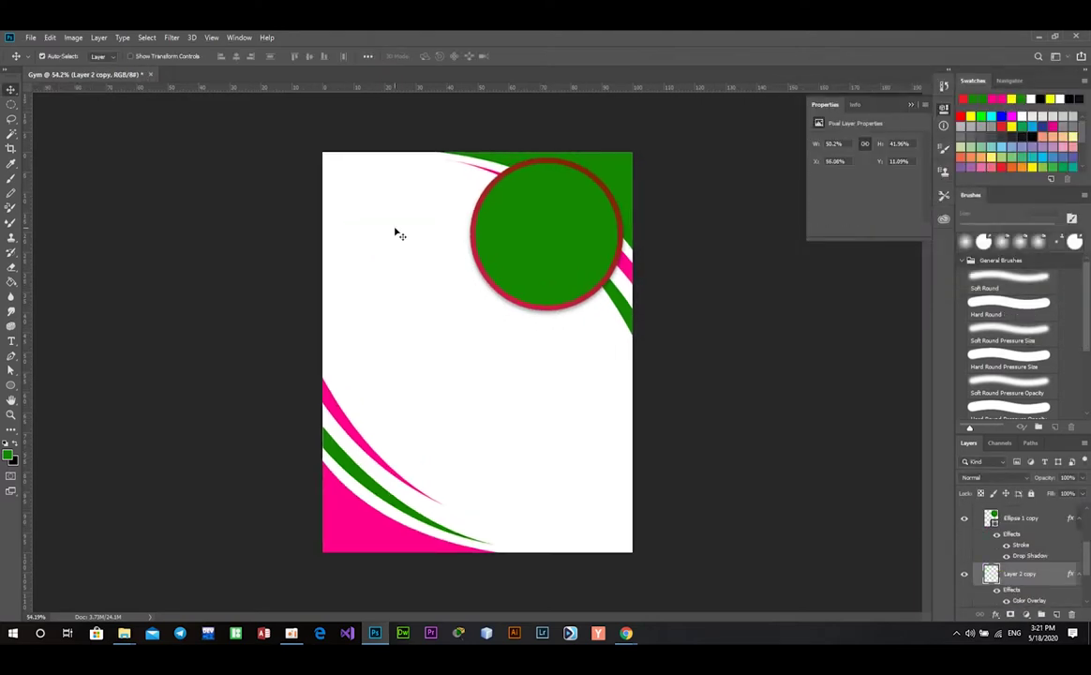
{"action": "left_click_drag", "start_coordinate": [566, 240], "coordinate": [432, 240]}
{"action": "key", "text": "ctrl+t"}
{"action": "left_click_drag", "start_coordinate": [481, 157], "coordinate": [437, 201]}
{"action": "left_click_drag", "start_coordinate": [397, 248], "coordinate": [391, 219]}
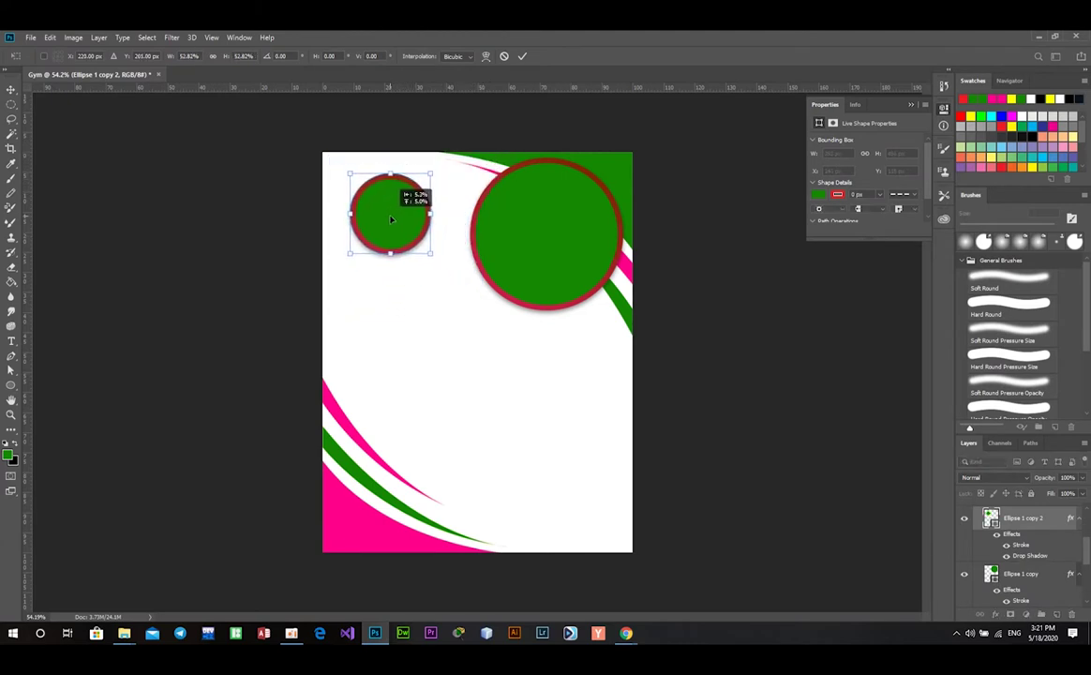
{"action": "left_click", "coordinate": [522, 57]}
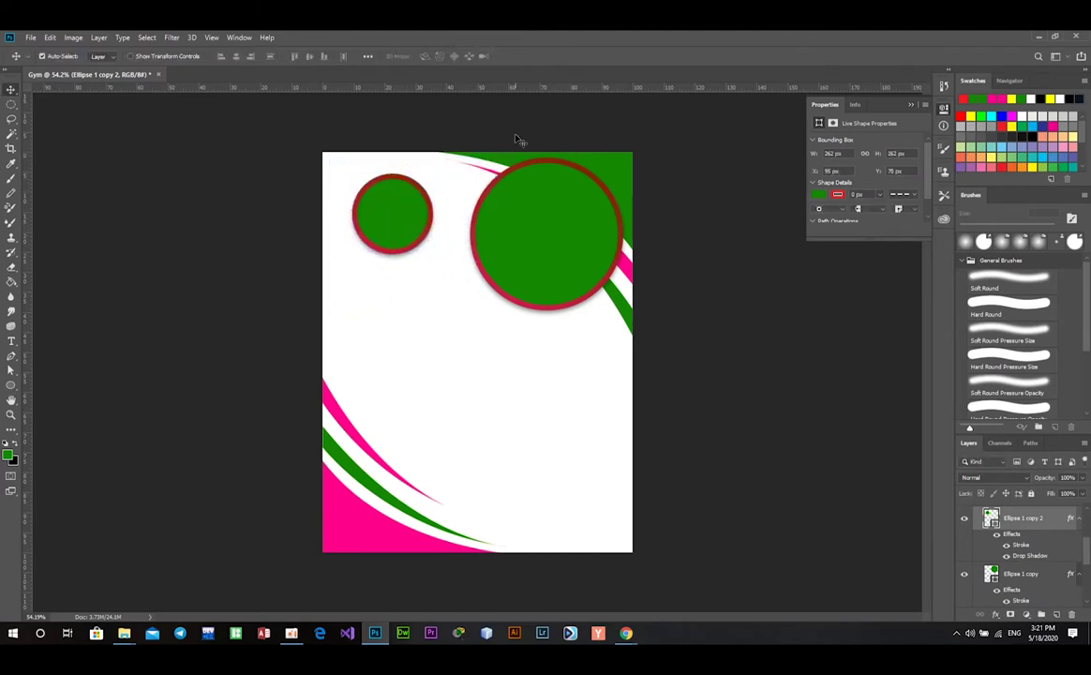
- Enlarge both circles slightly, nudging the small one right
{"action": "left_click", "coordinate": [551, 261]}
{"action": "key", "text": "ctrl+t"}
{"action": "left_click_drag", "start_coordinate": [467, 309], "coordinate": [453, 324]}
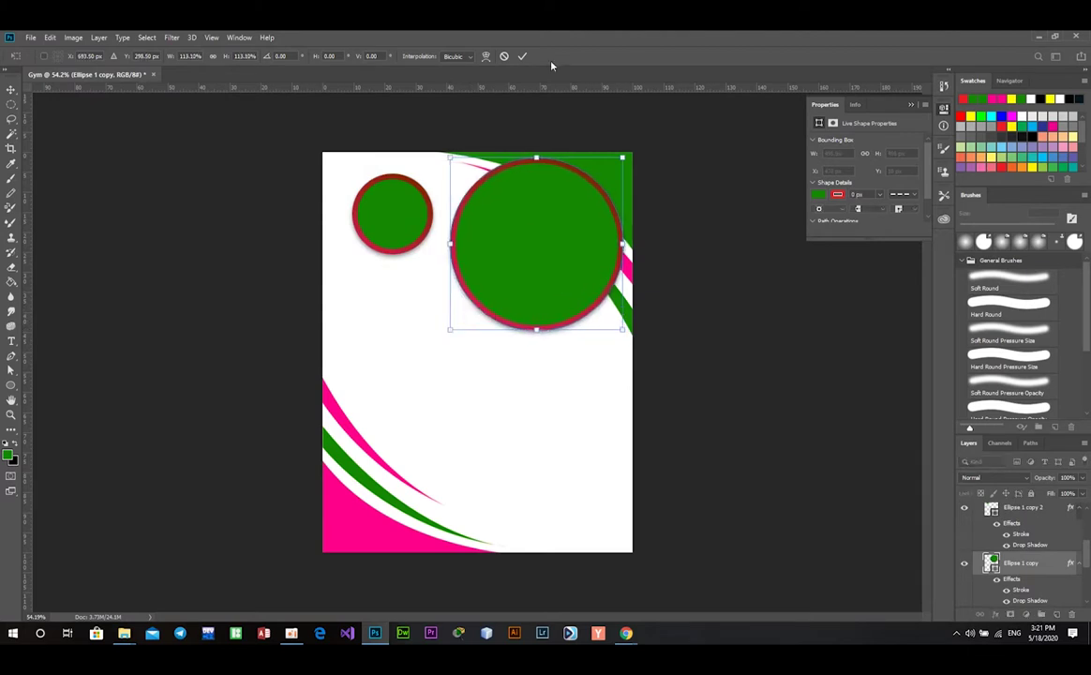
{"action": "left_click", "coordinate": [522, 56]}
{"action": "left_click_drag", "start_coordinate": [422, 200], "coordinate": [427, 199]}
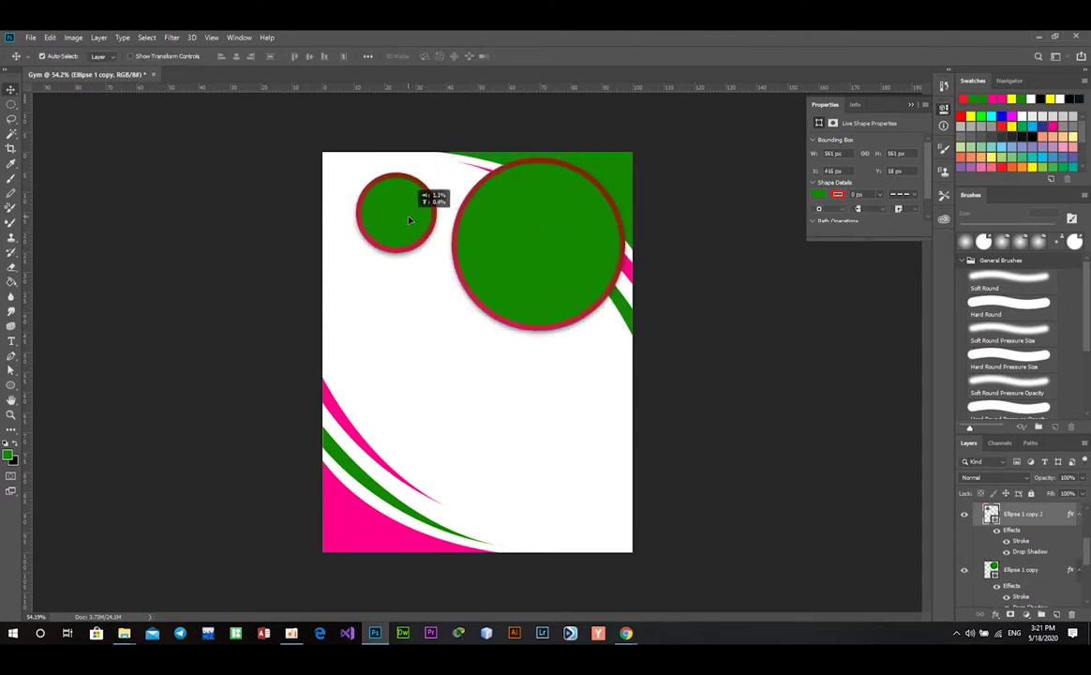
{"action": "key", "text": "ctrl+t"}
{"action": "left_click_drag", "start_coordinate": [355, 252], "coordinate": [347, 261]}
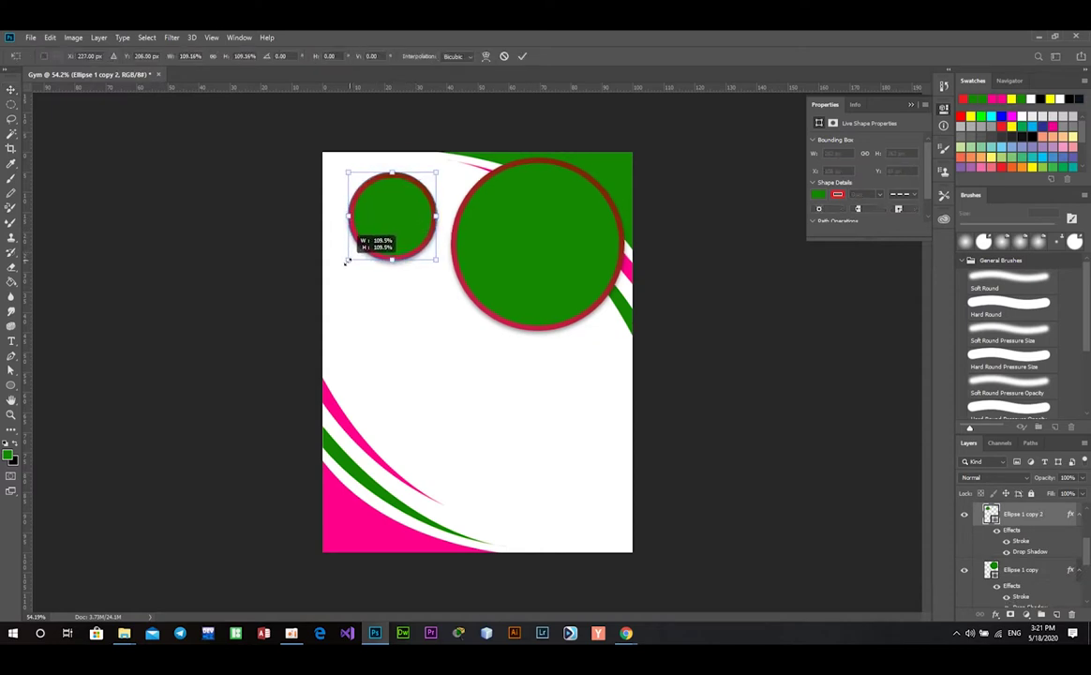
{"action": "left_click", "coordinate": [522, 56]}
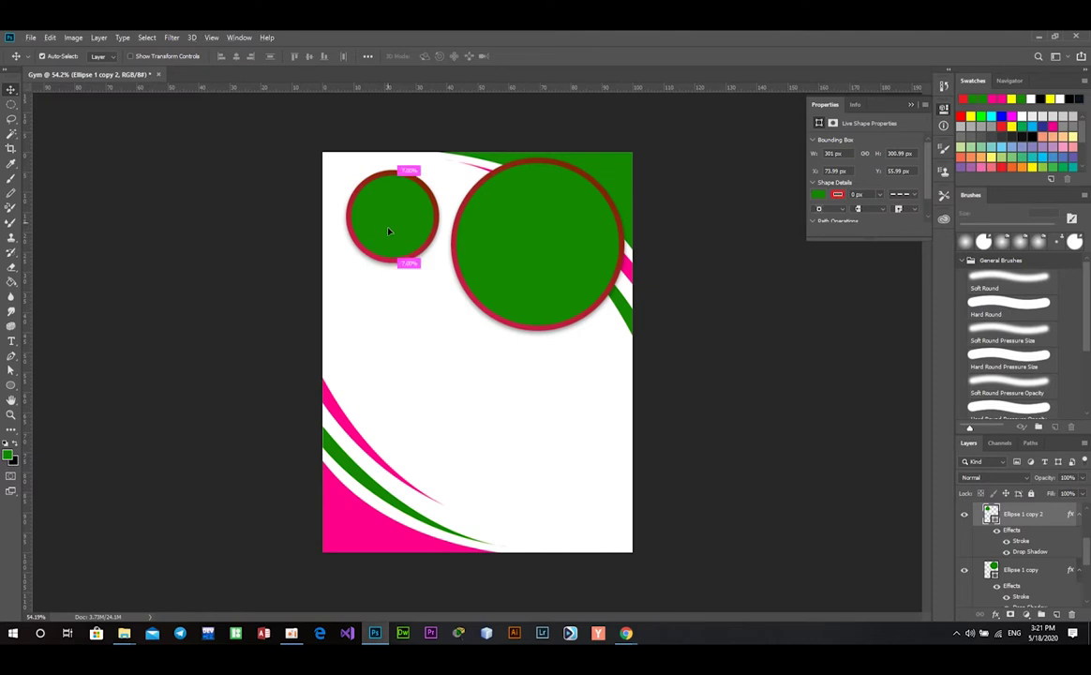
- Duplicate the small circle lower on the left and enlarge the copy
{"action": "left_click_drag", "start_coordinate": [389, 231], "coordinate": [388, 373]}
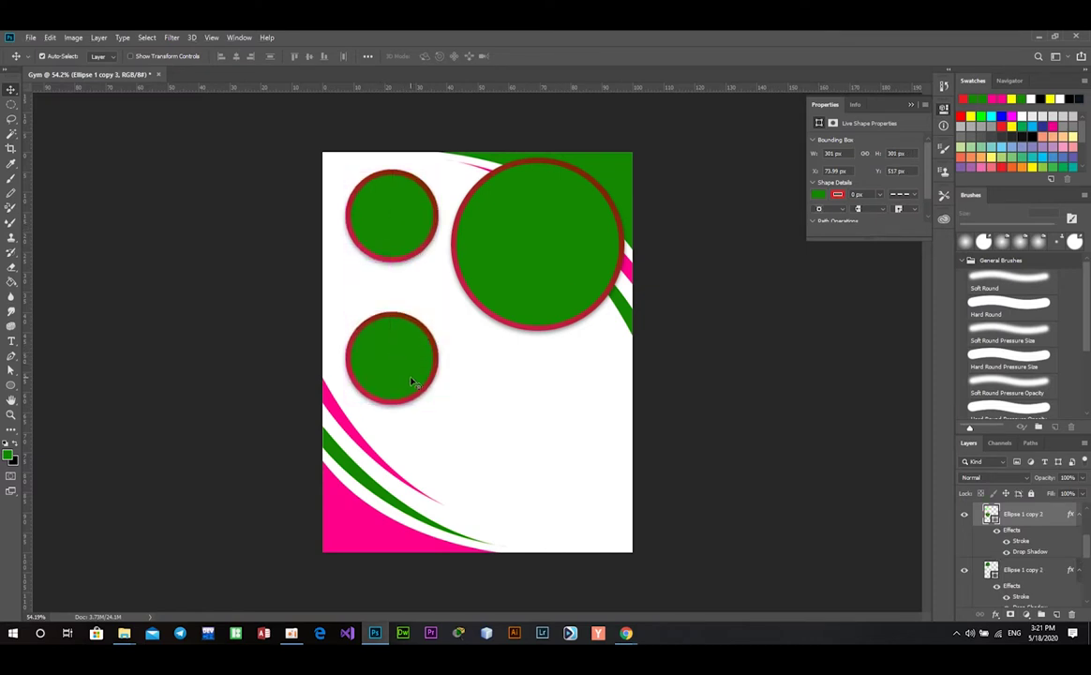
{"action": "key", "text": "ctrl+t"}
{"action": "left_click_drag", "start_coordinate": [437, 310], "coordinate": [463, 286]}
{"action": "left_click_drag", "start_coordinate": [412, 361], "coordinate": [418, 375]}
{"action": "left_click_drag", "start_coordinate": [464, 304], "coordinate": [470, 297]}
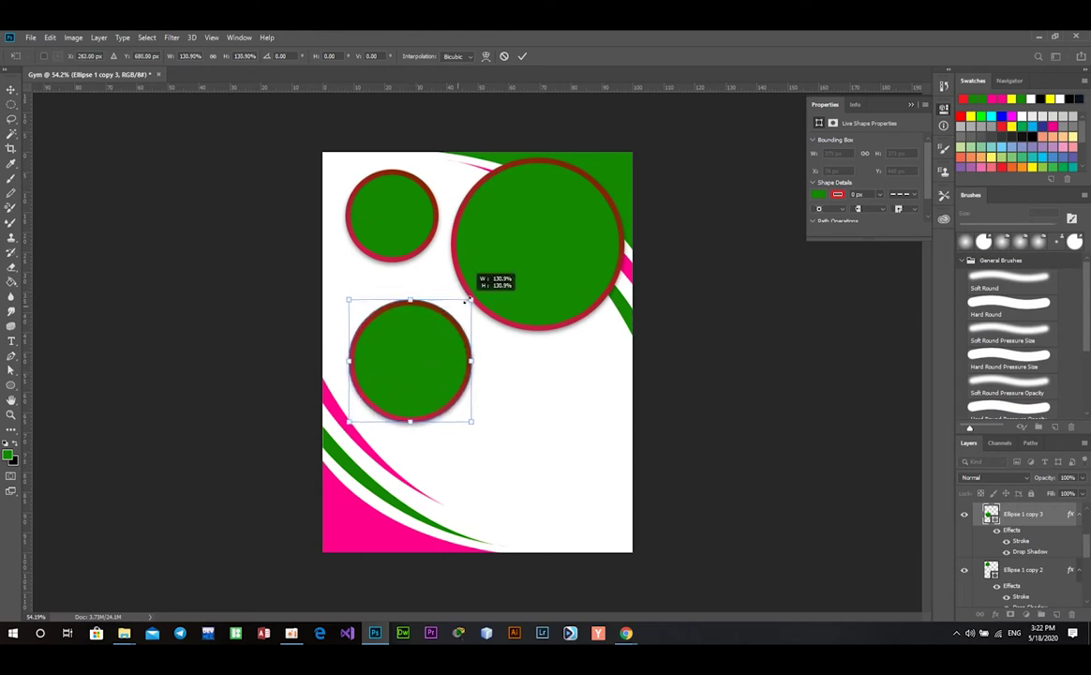
{"action": "left_click_drag", "start_coordinate": [432, 352], "coordinate": [436, 362]}
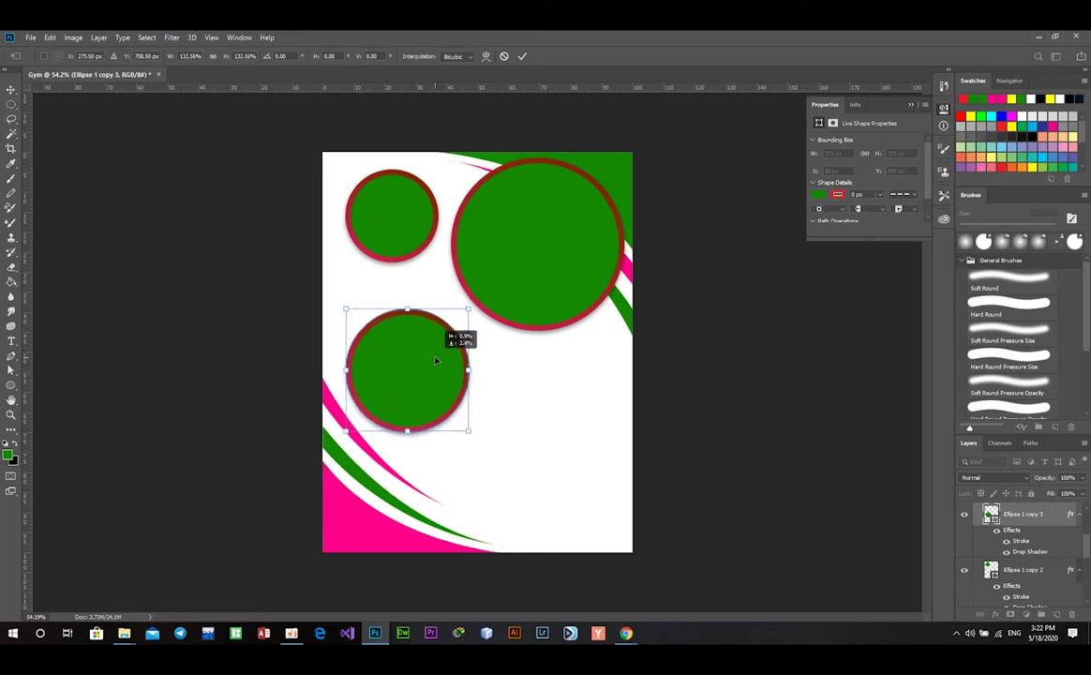
{"action": "key", "text": "Return"}
- Set the lower circle's Stroke to solid lime green 78ff00
{"action": "right_click", "coordinate": [1036, 518]}
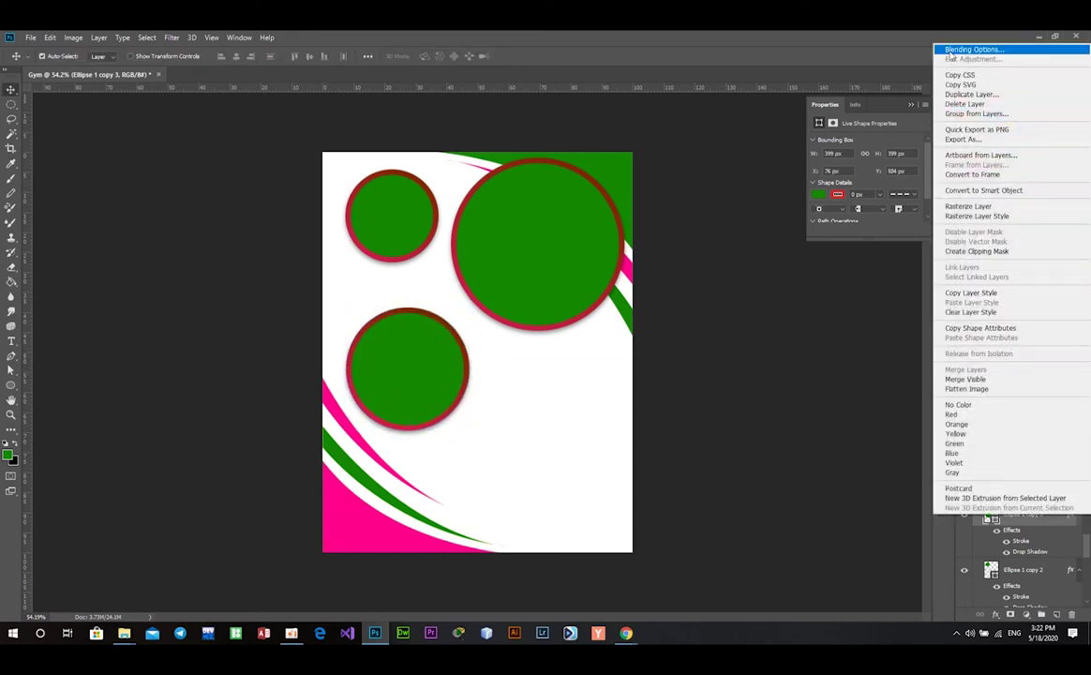
{"action": "left_click", "coordinate": [975, 46]}
{"action": "left_click", "coordinate": [667, 170]}
{"action": "left_click", "coordinate": [848, 171]}
{"action": "left_click", "coordinate": [826, 199]}
{"action": "left_click", "coordinate": [851, 366]}
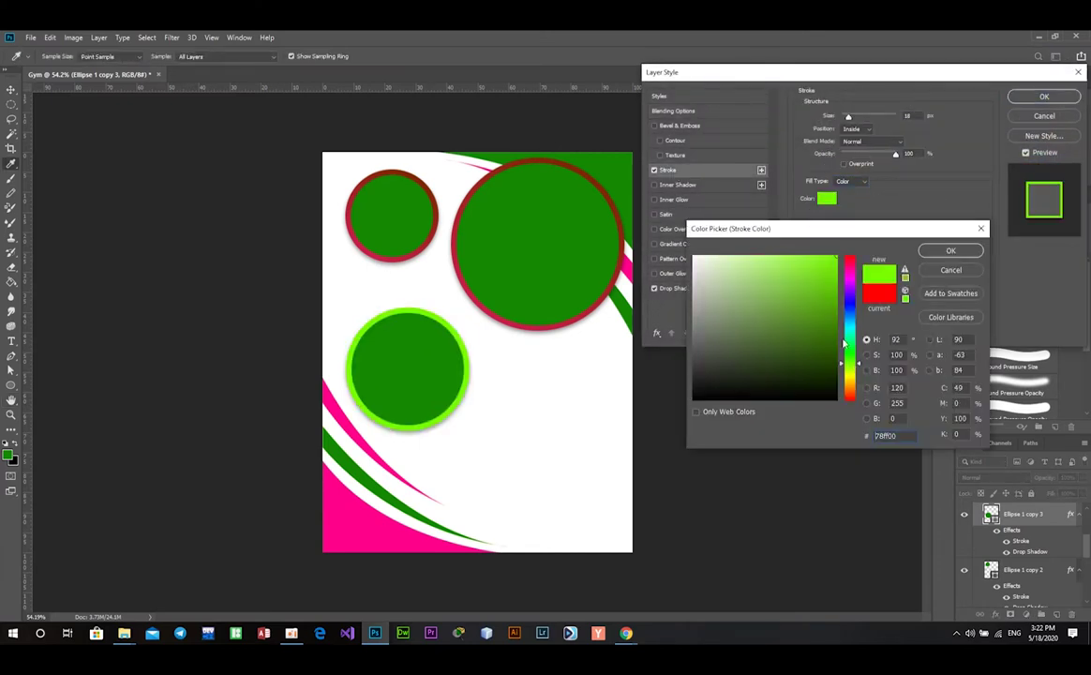
{"action": "key", "text": "Return"}
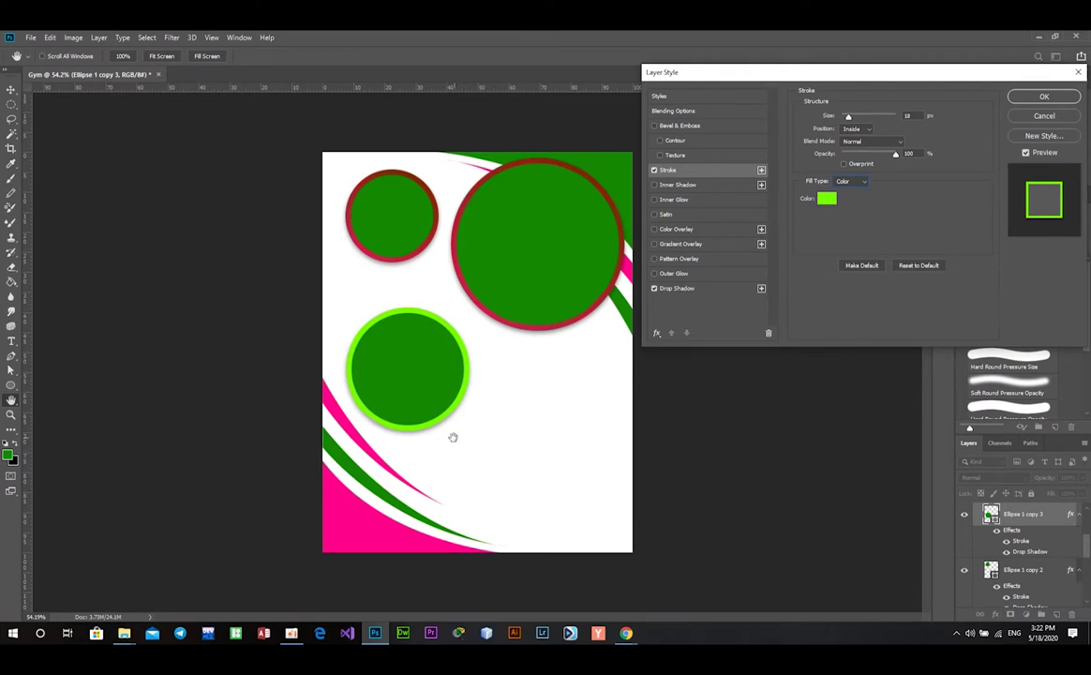
{"action": "key", "text": "Return"}
{"action": "right_click", "coordinate": [11, 384]}
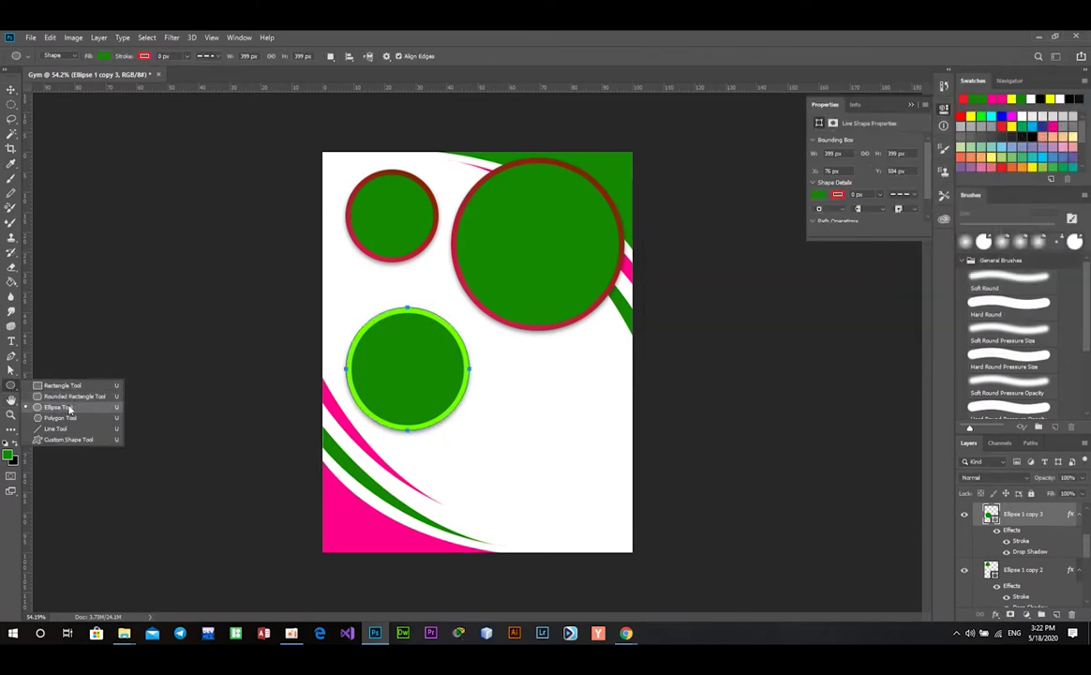
{"action": "left_click", "coordinate": [64, 385]}
- Make the rectangle a fully rounded bar and tuck it behind the lime circle
{"action": "left_click_drag", "start_coordinate": [490, 357], "coordinate": [614, 394]}
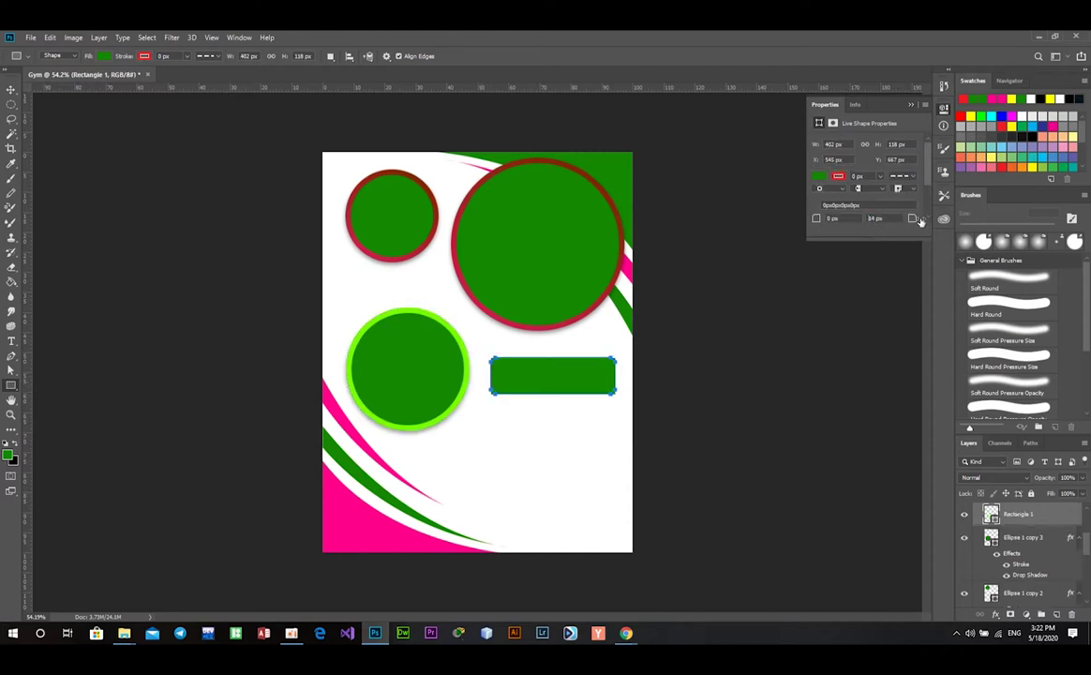
{"action": "key", "text": "Return"}
{"action": "left_click", "coordinate": [11, 89]}
{"action": "left_click_drag", "start_coordinate": [577, 382], "coordinate": [525, 375]}
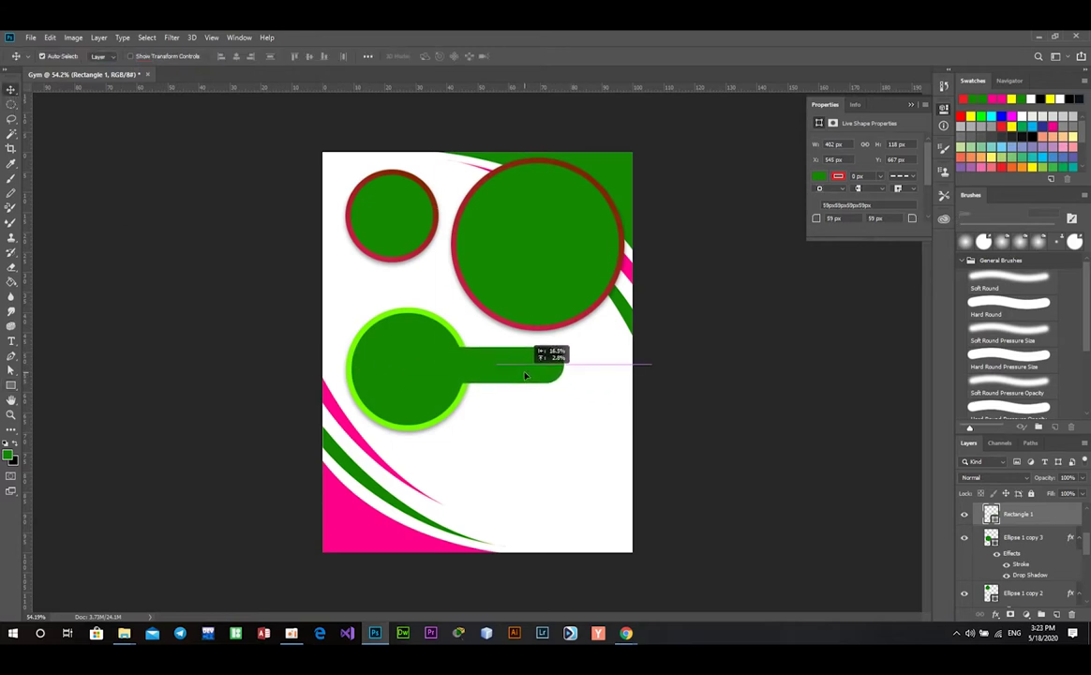
{"action": "left_click_drag", "start_coordinate": [1021, 512], "coordinate": [1023, 574]}
{"action": "left_click_drag", "start_coordinate": [506, 374], "coordinate": [599, 371]}
- Stretch the bar slightly taller, then duplicate it upward and send the copy behind the large circle
{"action": "key", "text": "ctrl+t"}
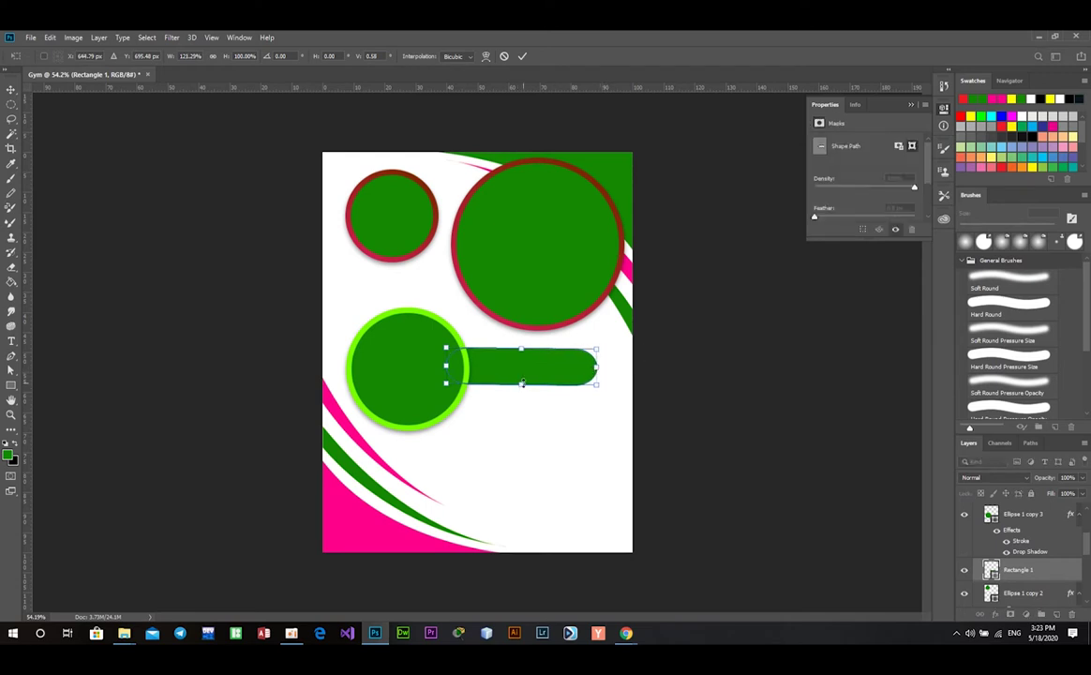
{"action": "left_click_drag", "start_coordinate": [520, 385], "coordinate": [520, 392]}
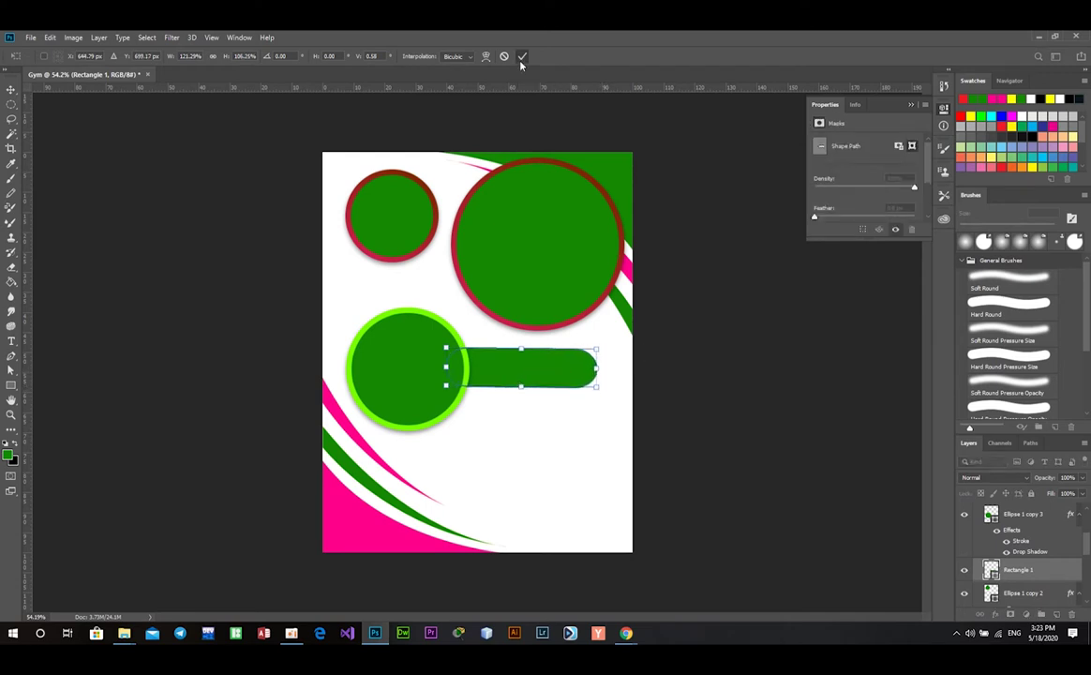
{"action": "left_click", "coordinate": [521, 58]}
{"action": "mouse_move", "coordinate": [529, 378]}
{"action": "left_mouse_down"}
{"action": "mouse_move", "coordinate": [441, 291]}
{"action": "mouse_move", "coordinate": [420, 297]}
{"action": "mouse_move", "coordinate": [438, 290]}
{"action": "left_mouse_up"}
{"action": "key", "text": "ctrl+t"}
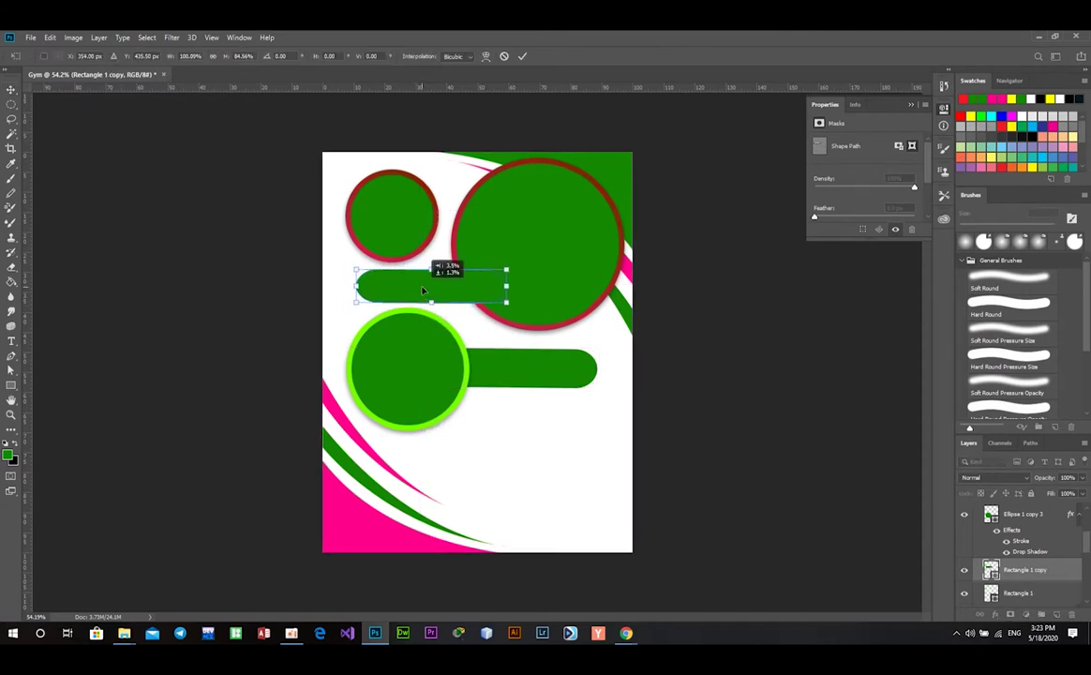
{"action": "left_click", "coordinate": [522, 56]}
{"action": "key", "text": "ctrl+bracketleft"}
{"action": "key", "text": "ctrl+bracketleft"}
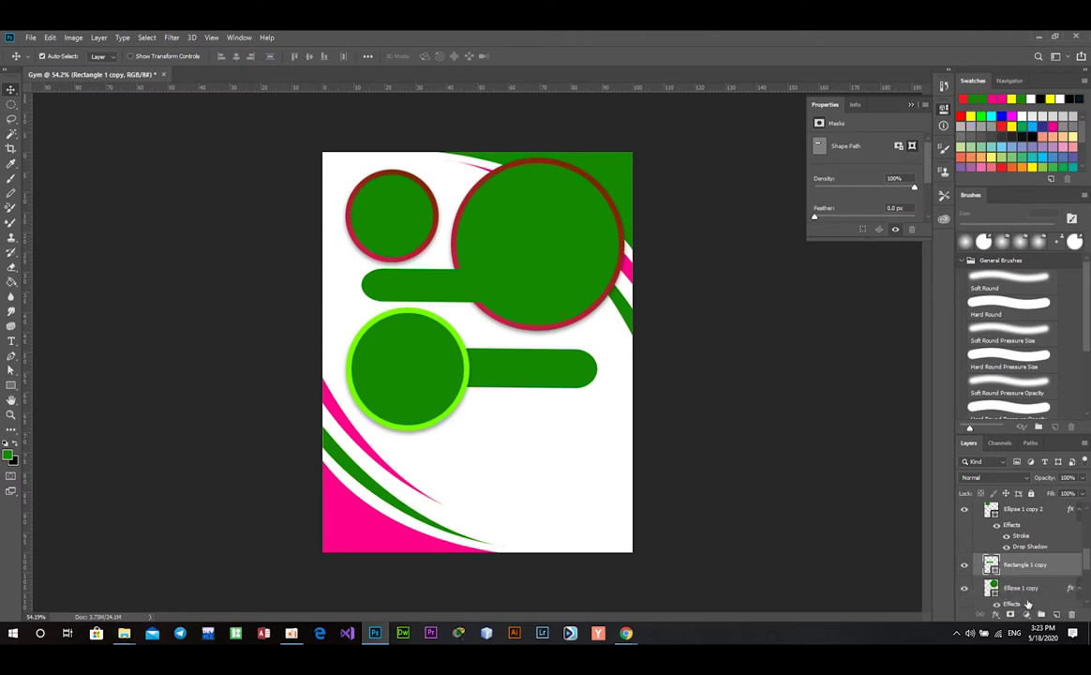
{"action": "key", "text": "ctrl+bracketleft"}
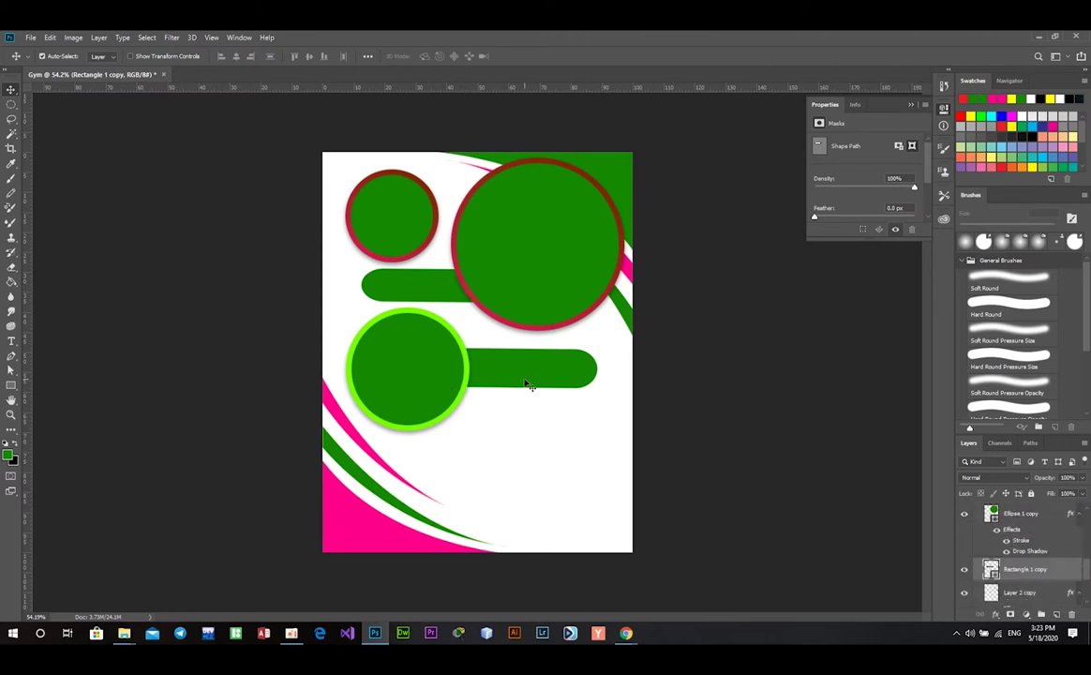
- Fine-tune the upper bar and lime circle positions, placing the bar copy beneath Ellipse 1 copy
{"action": "left_click_drag", "start_coordinate": [406, 293], "coordinate": [402, 292]}
{"action": "left_click_drag", "start_coordinate": [412, 393], "coordinate": [434, 419]}
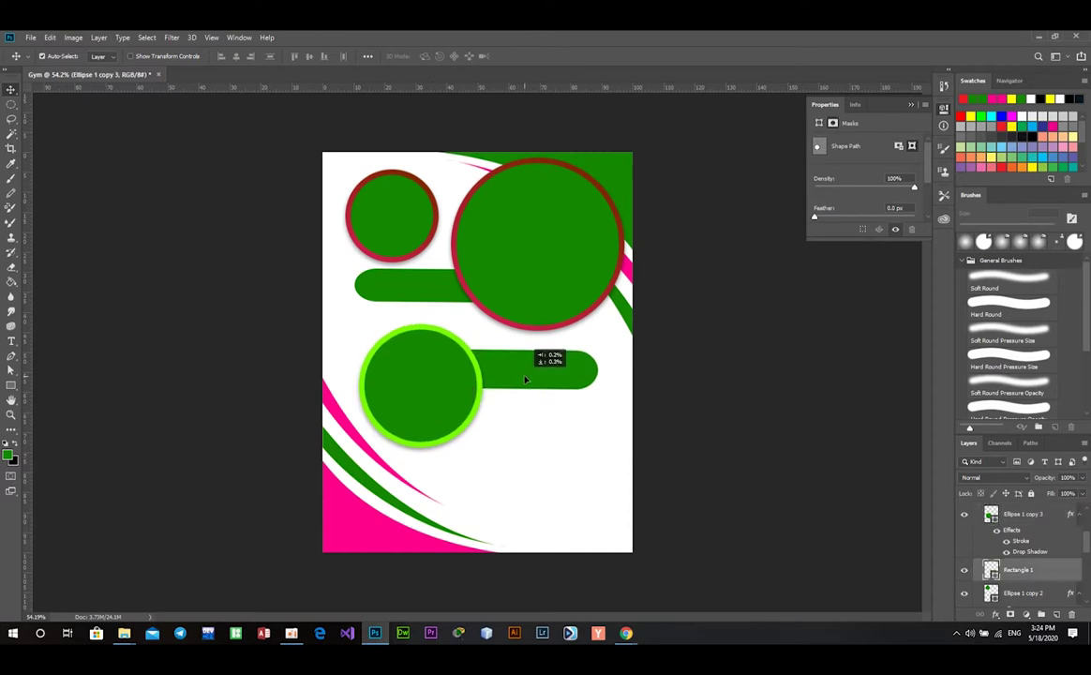
{"action": "left_click_drag", "start_coordinate": [402, 289], "coordinate": [398, 300]}
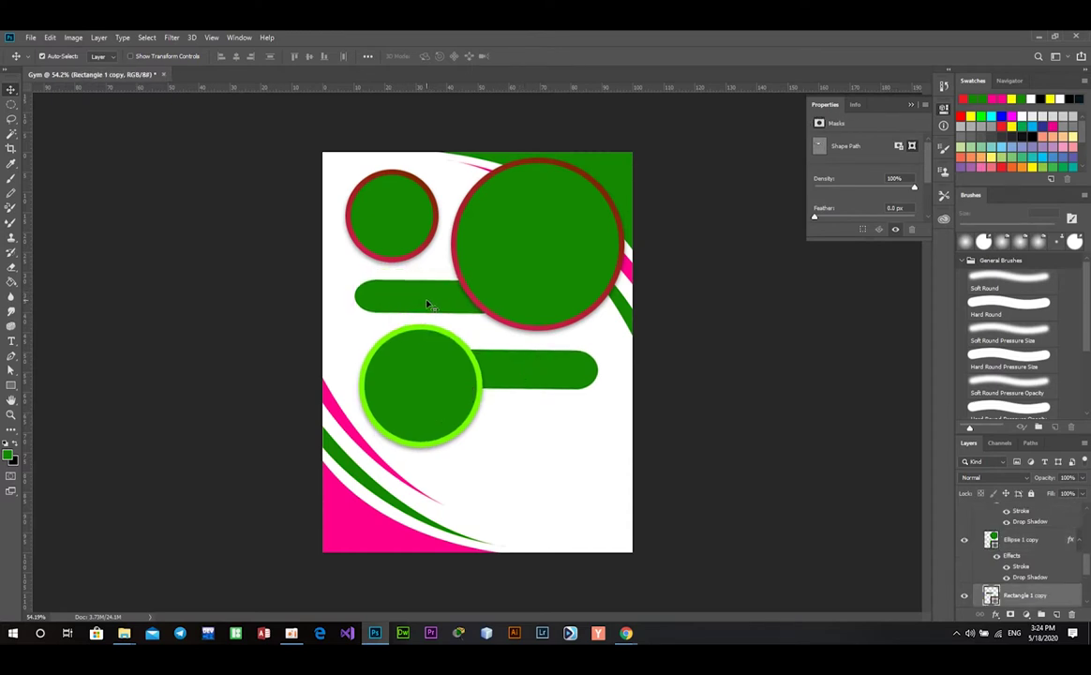
{"action": "left_click", "coordinate": [518, 370]}
{"action": "left_click", "coordinate": [429, 305]}
{"action": "left_click_drag", "start_coordinate": [429, 304], "coordinate": [435, 302]}
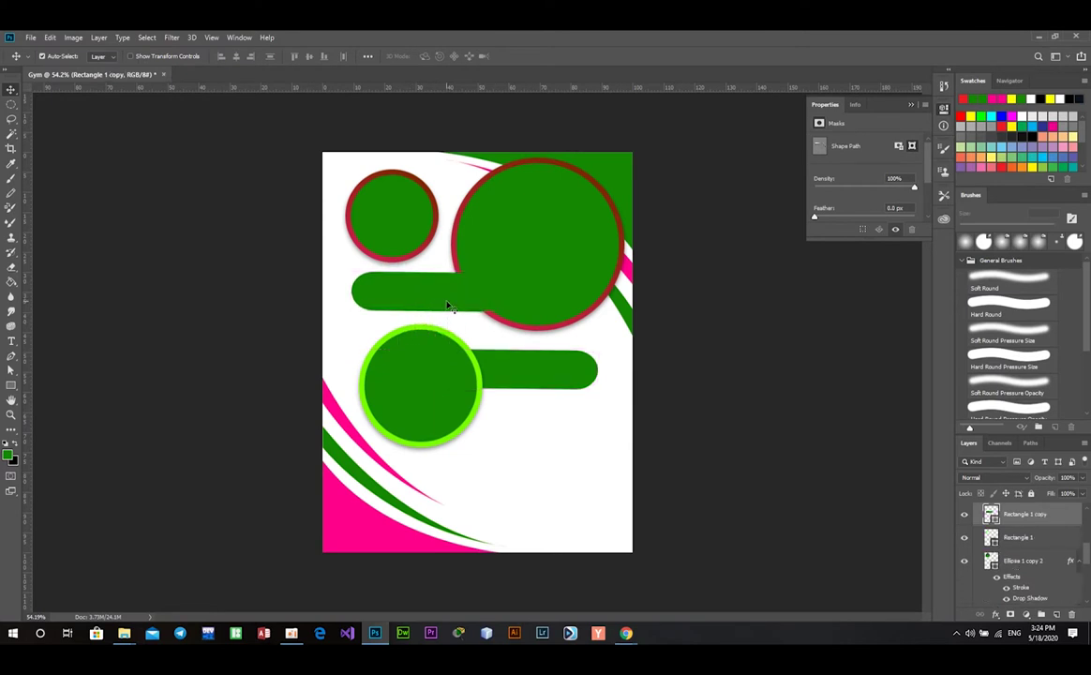
{"action": "left_click_drag", "start_coordinate": [1019, 514], "coordinate": [1021, 581]}
{"action": "left_click_drag", "start_coordinate": [1087, 562], "coordinate": [1022, 600]}
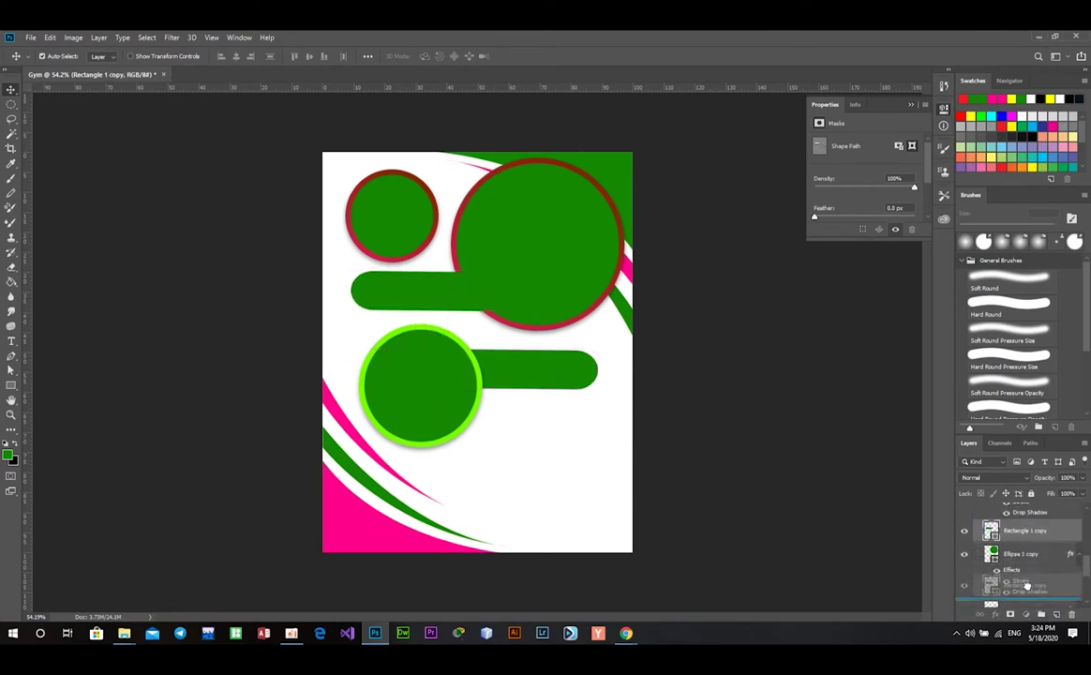
{"action": "right_click", "coordinate": [990, 588]}
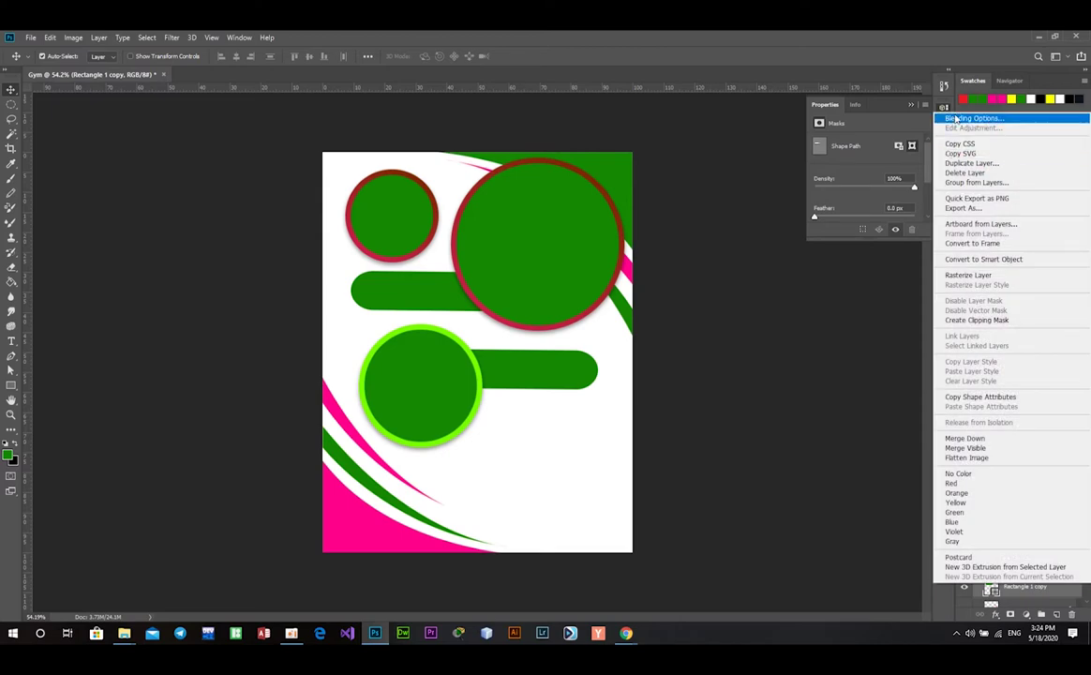
- Give the upper bar a crimson Color Overlay
{"action": "left_click", "coordinate": [900, 110]}
{"action": "left_click", "coordinate": [654, 229]}
{"action": "left_click", "coordinate": [915, 117]}
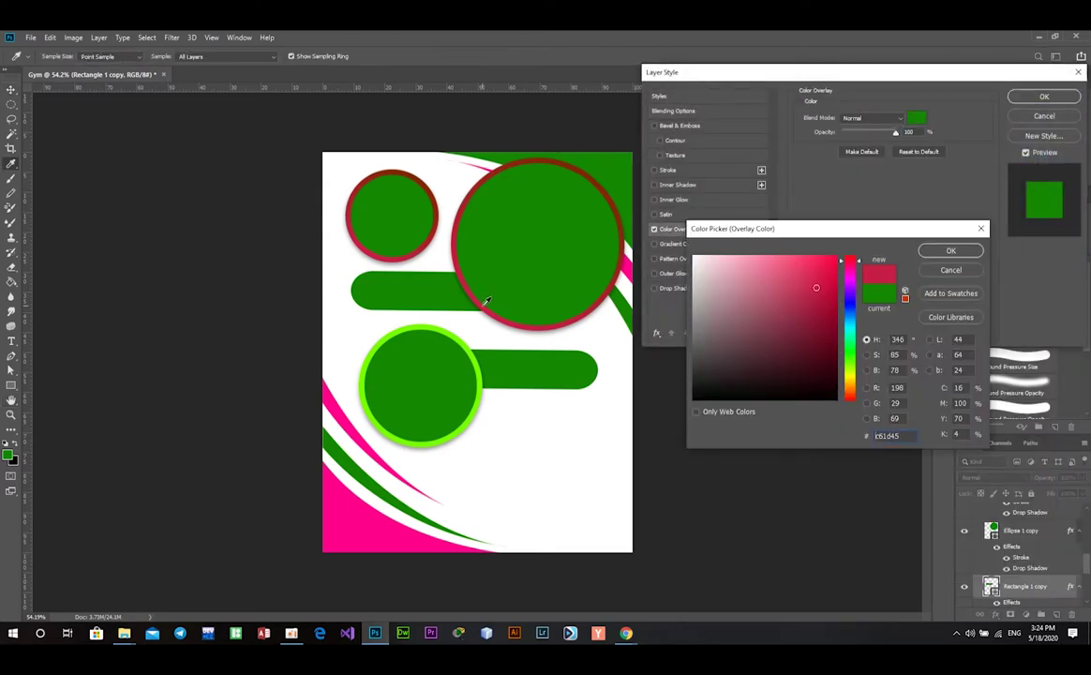
{"action": "left_click", "coordinate": [950, 250]}
{"action": "left_click", "coordinate": [1042, 97]}
- Give the lower bar a lime green Color Overlay sampled from the circle's ring
{"action": "right_click", "coordinate": [991, 515]}
{"action": "left_click", "coordinate": [970, 49]}
{"action": "left_click", "coordinate": [665, 229]}
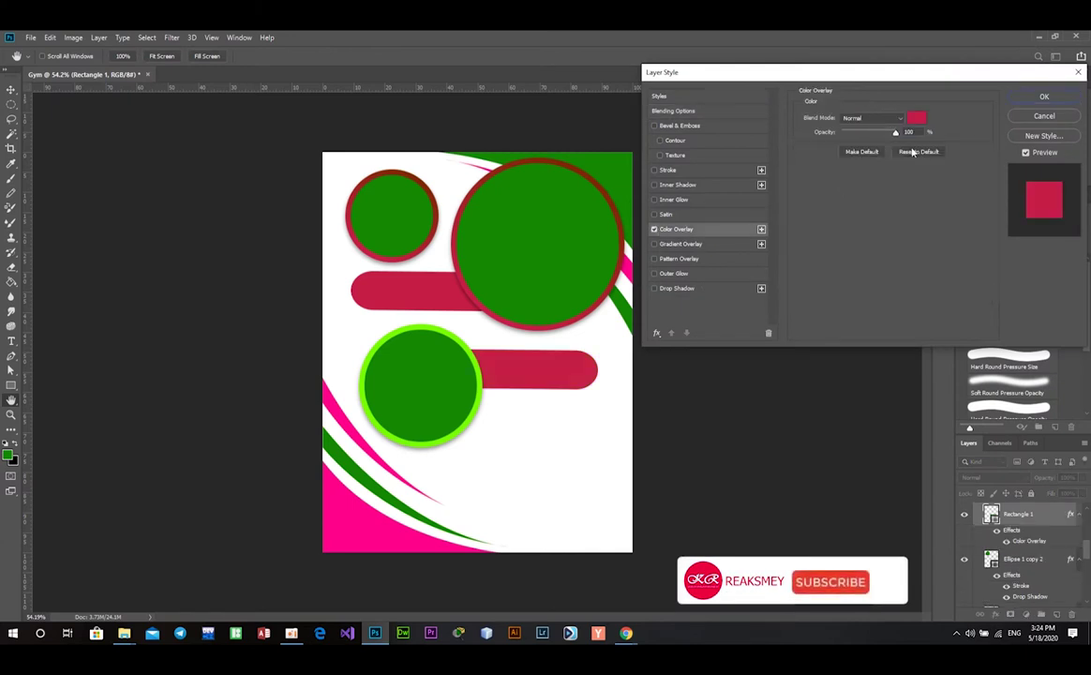
{"action": "left_click", "coordinate": [916, 117]}
{"action": "left_click", "coordinate": [437, 330]}
{"action": "left_click", "coordinate": [951, 250]}
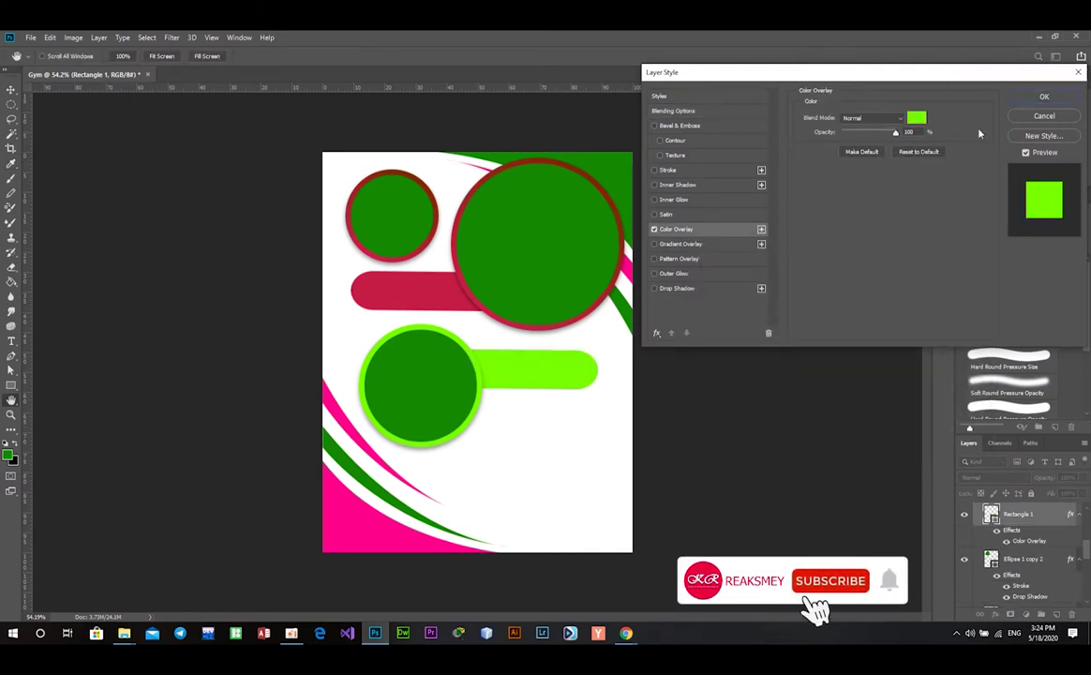
{"action": "left_click", "coordinate": [1042, 96]}
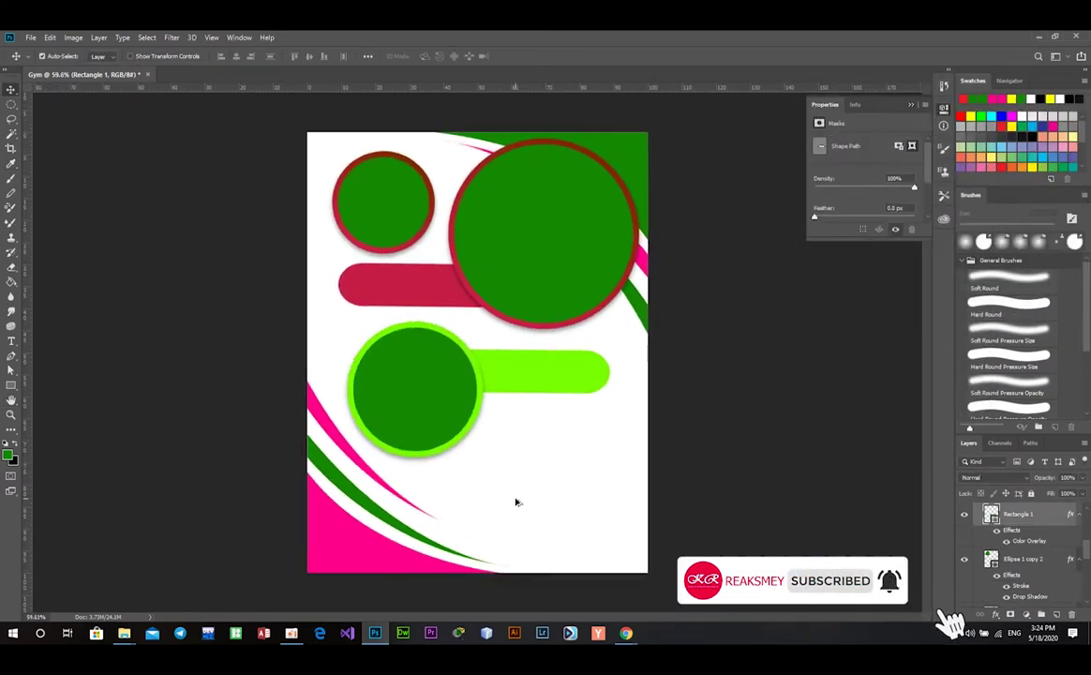
- Duplicate the lime-ringed circle and scale the copy to about 59% at lower left
{"action": "left_click", "coordinate": [417, 426]}
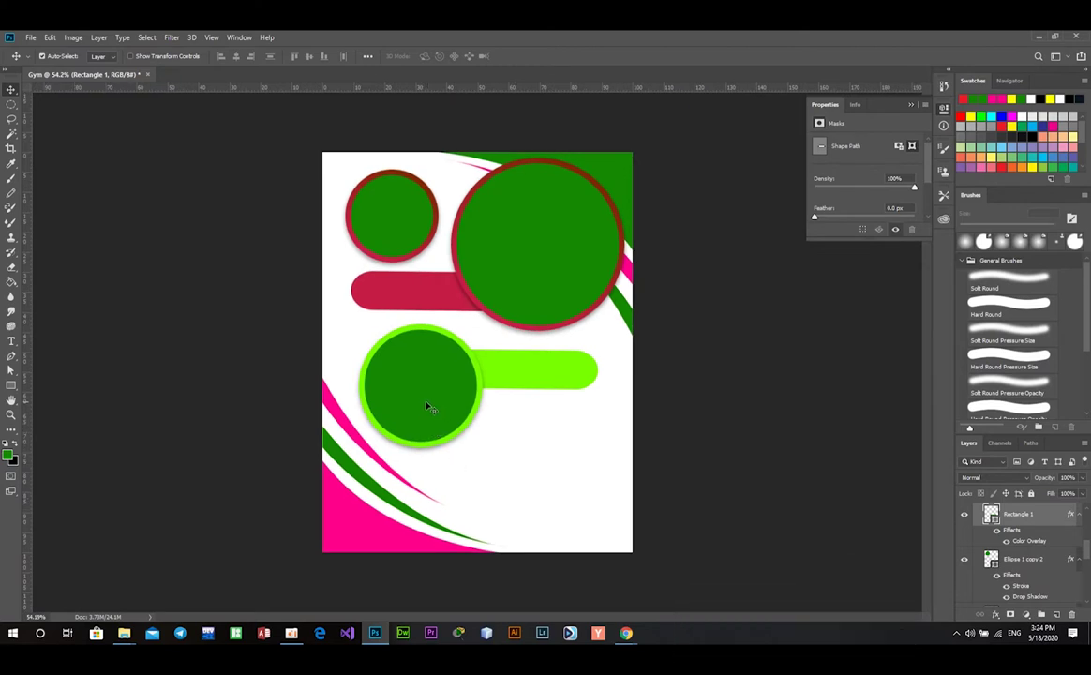
{"action": "left_click_drag", "start_coordinate": [420, 394], "coordinate": [504, 494]}
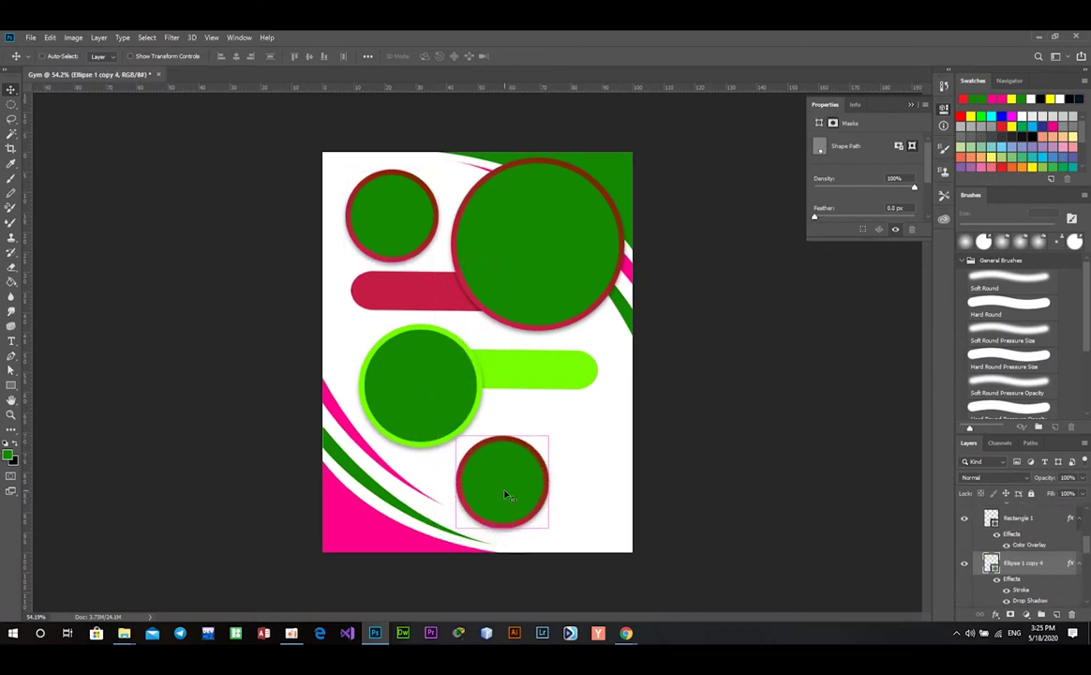
{"action": "key", "text": "ctrl+z"}
{"action": "key", "text": "ctrl+alt+t"}
{"action": "left_click_drag", "start_coordinate": [454, 389], "coordinate": [560, 479]}
{"action": "left_click_drag", "start_coordinate": [587, 413], "coordinate": [560, 437]}
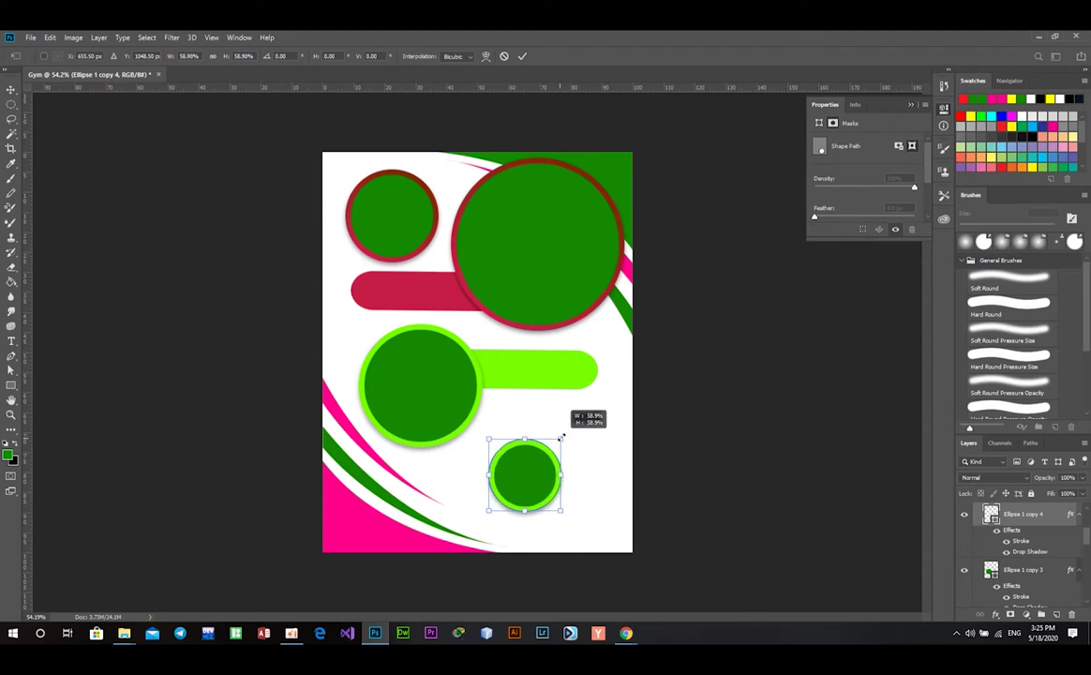
{"action": "left_click_drag", "start_coordinate": [525, 473], "coordinate": [420, 495]}
{"action": "scroll", "coordinate": [1086, 532], "scroll_direction": "up", "scroll_amount": 2}
{"action": "key", "text": "Return"}
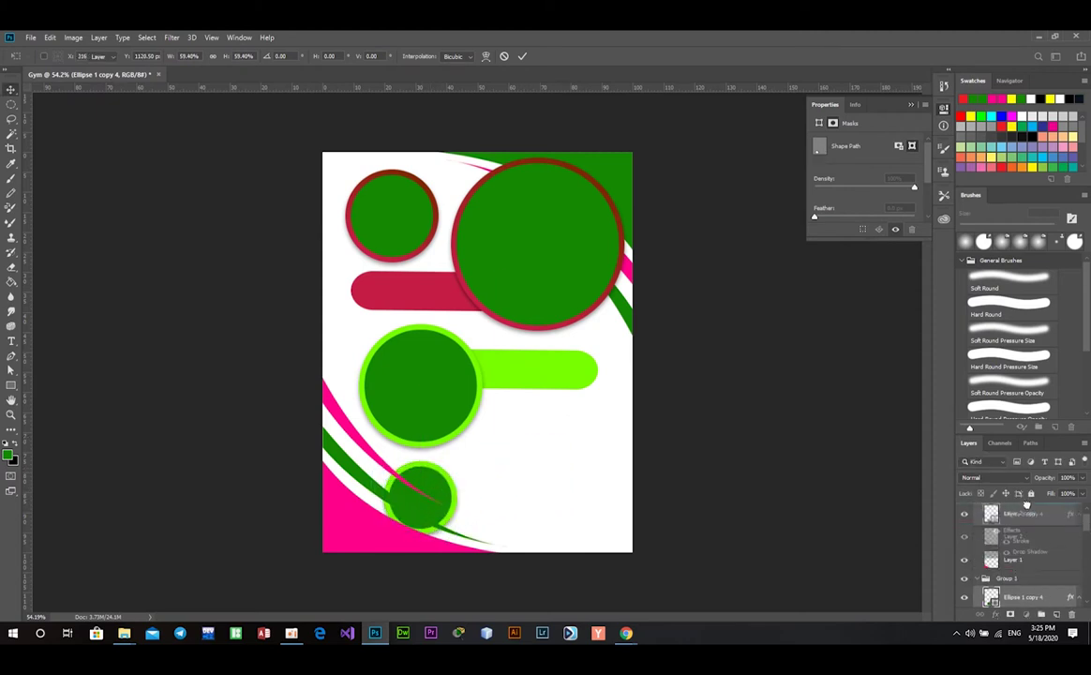
- Raise the small circle's layer and nudge it over the bottom-left pink swoosh
{"action": "left_click_drag", "start_coordinate": [1021, 557], "coordinate": [1027, 493]}
{"action": "left_click_drag", "start_coordinate": [410, 501], "coordinate": [400, 498]}
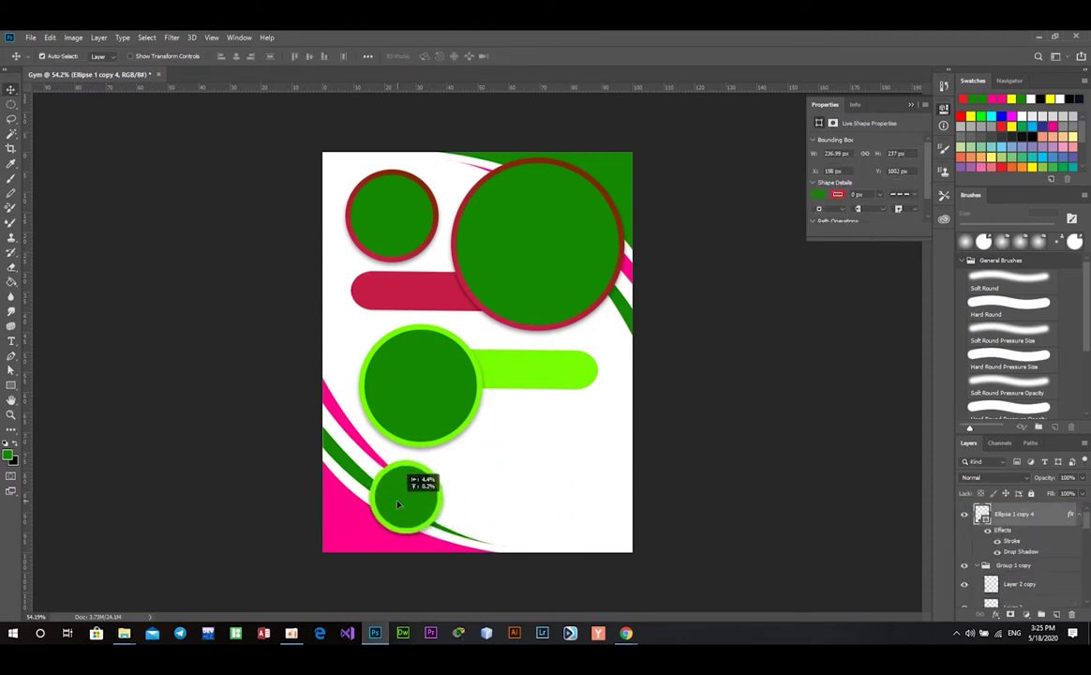
{"action": "left_click_drag", "start_coordinate": [399, 498], "coordinate": [399, 489]}
{"action": "key", "text": "ctrl+t"}
{"action": "left_click", "coordinate": [522, 56]}
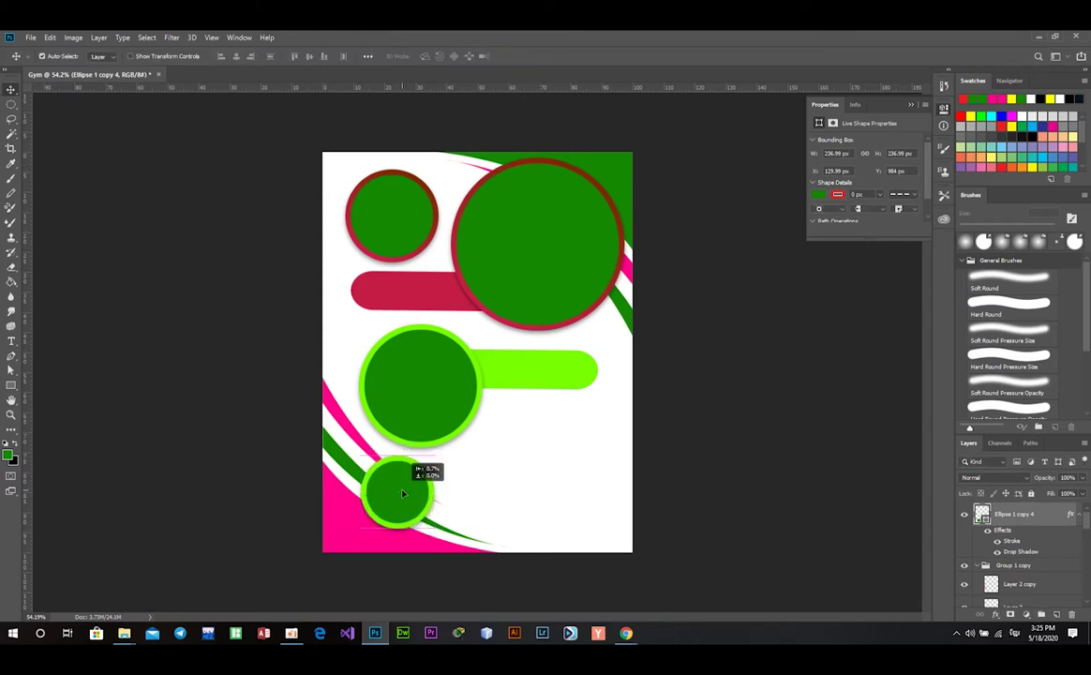
- Place Linked the woman-with-dumbbells photo and move it to the top right
{"action": "left_click", "coordinate": [30, 37]}
{"action": "left_click", "coordinate": [47, 251]}
{"action": "left_click", "coordinate": [619, 131]}
{"action": "left_click", "coordinate": [686, 522]}
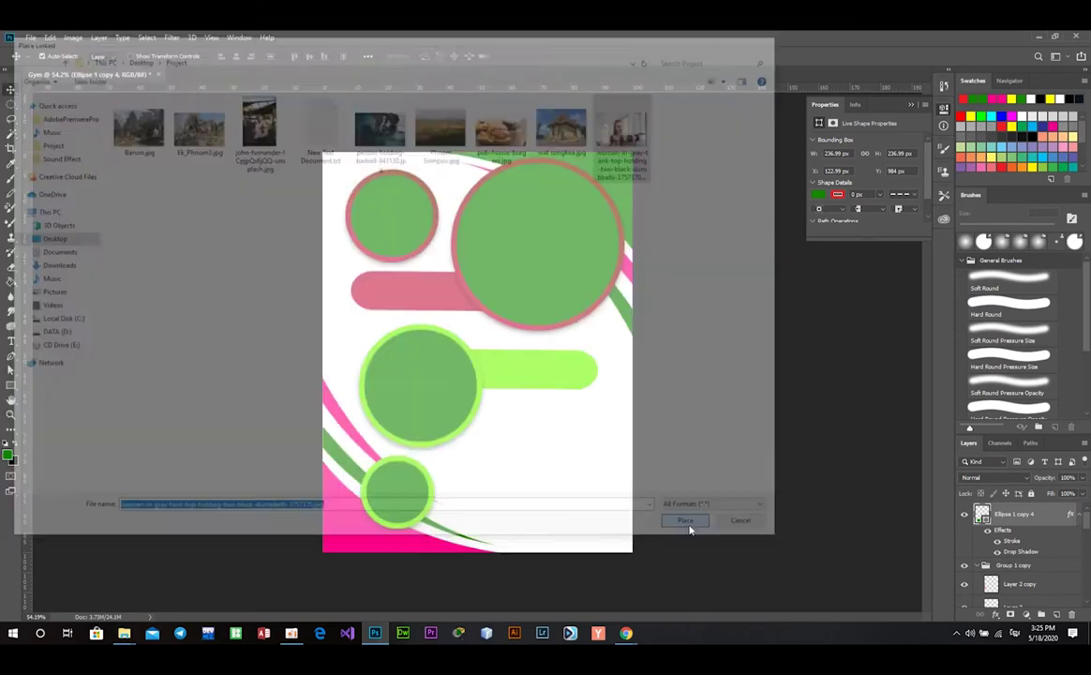
{"action": "left_click_drag", "start_coordinate": [562, 374], "coordinate": [628, 243]}
{"action": "key", "text": "Return"}
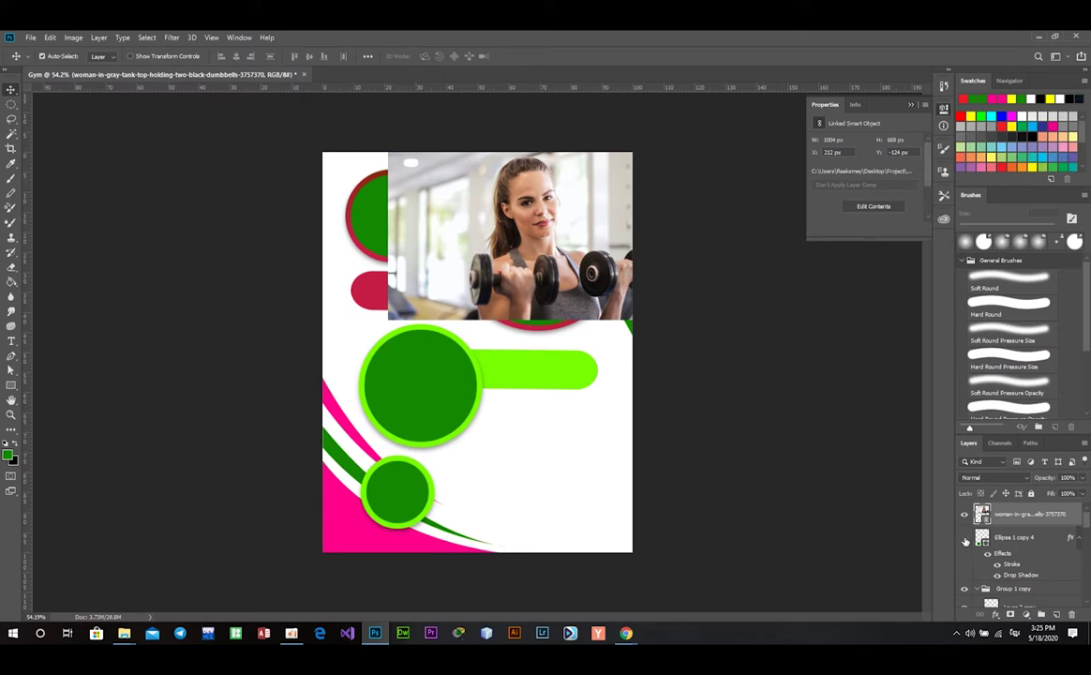
- Inspect Group 1 in the Layers panel and select the woman photo layer above Ellipse 1 copy
{"action": "left_click_drag", "start_coordinate": [1029, 434], "coordinate": [1029, 341]}
{"action": "scroll", "coordinate": [1022, 506], "scroll_direction": "down", "scroll_amount": 3}
{"action": "left_click", "coordinate": [993, 466]}
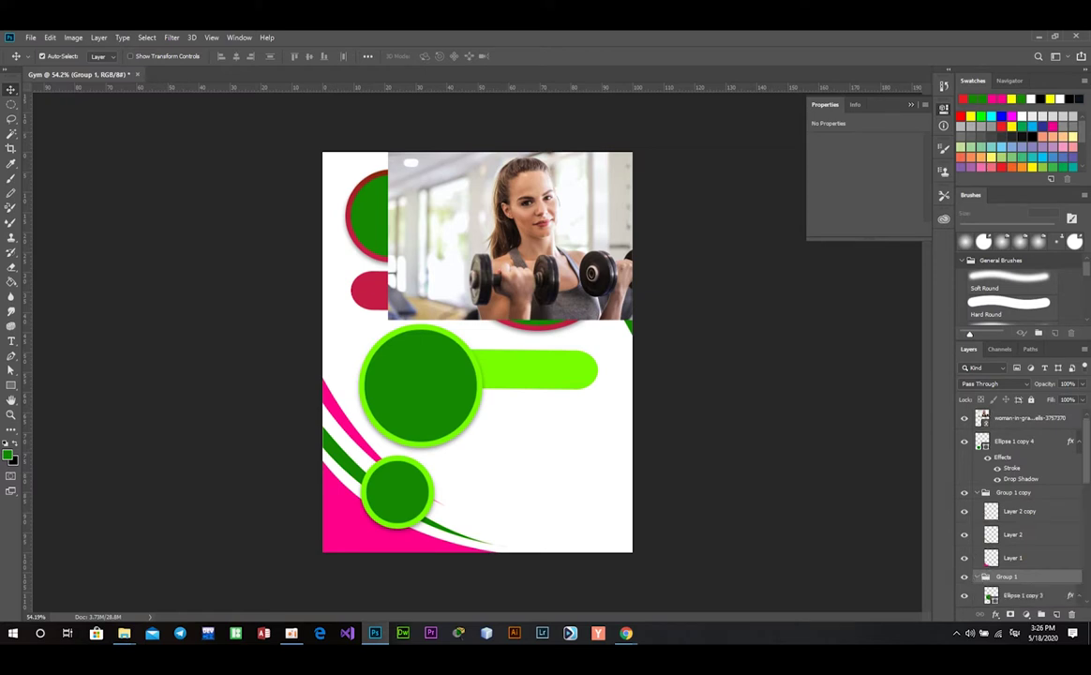
{"action": "left_click", "coordinate": [977, 578]}
{"action": "scroll", "coordinate": [1077, 494], "scroll_direction": "down", "scroll_amount": 3}
{"action": "left_click", "coordinate": [964, 460]}
{"action": "left_click", "coordinate": [964, 460]}
{"action": "left_click", "coordinate": [964, 479]}
{"action": "scroll", "coordinate": [1021, 524], "scroll_direction": "down", "scroll_amount": 3}
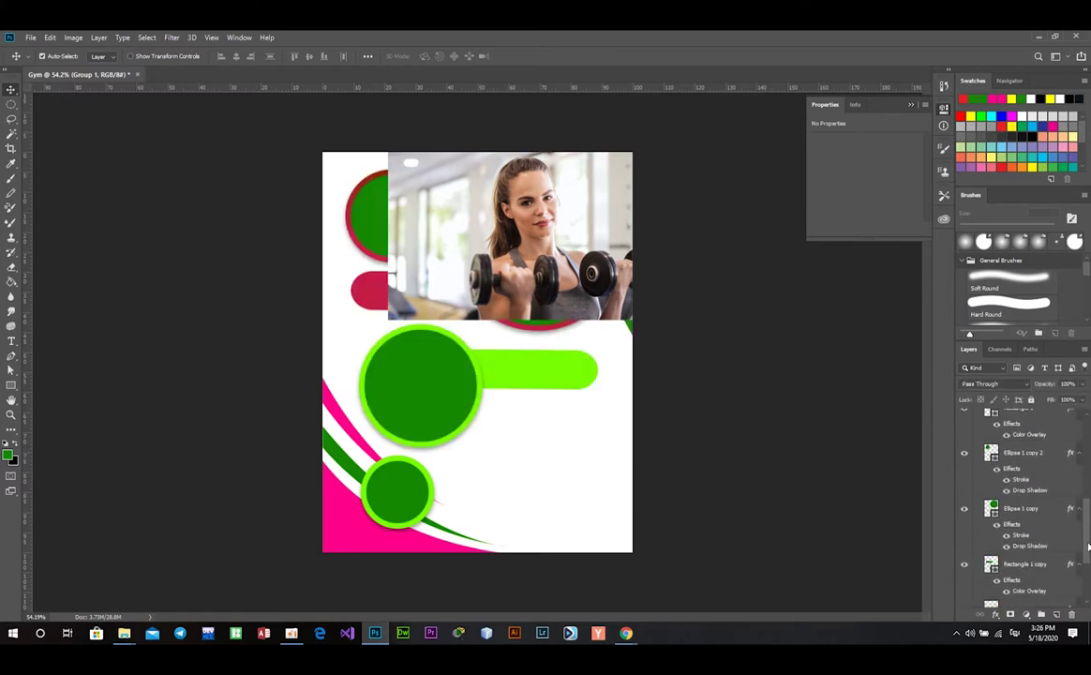
{"action": "left_click", "coordinate": [1023, 507]}
{"action": "scroll", "coordinate": [1034, 512], "scroll_direction": "down", "scroll_amount": 5}
{"action": "left_click", "coordinate": [1011, 419]}
- Clip the woman photo into the big circle and enlarge it slightly
{"action": "right_click", "coordinate": [1029, 424]}
{"action": "left_click", "coordinate": [890, 382]}
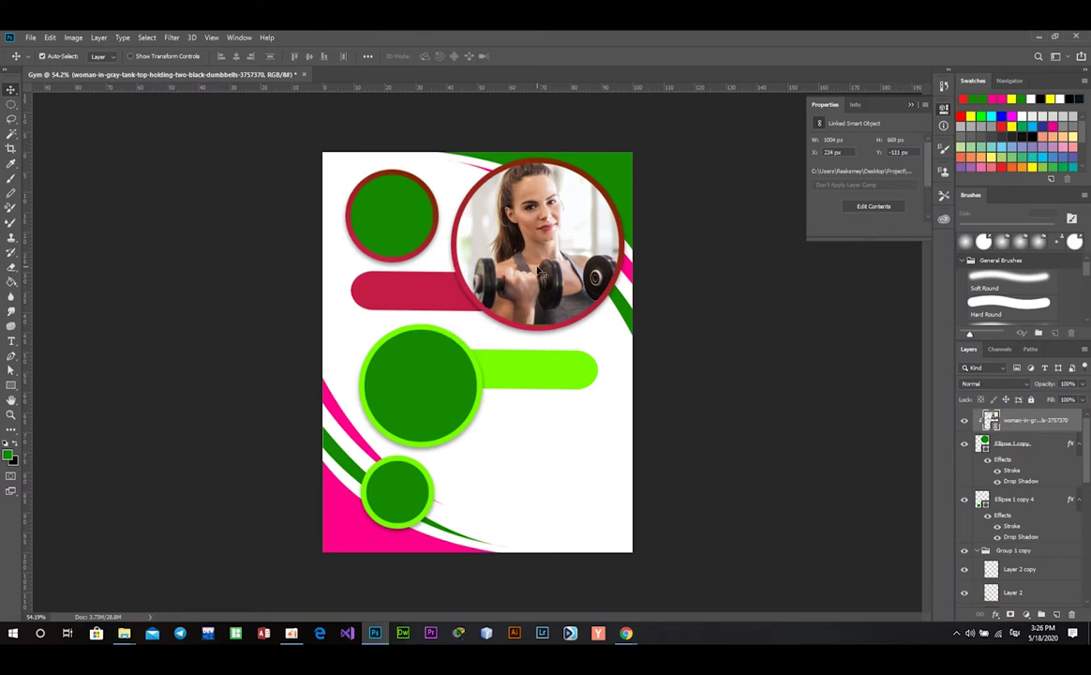
{"action": "key", "text": "ctrl+t"}
{"action": "left_click_drag", "start_coordinate": [697, 119], "coordinate": [697, 119]}
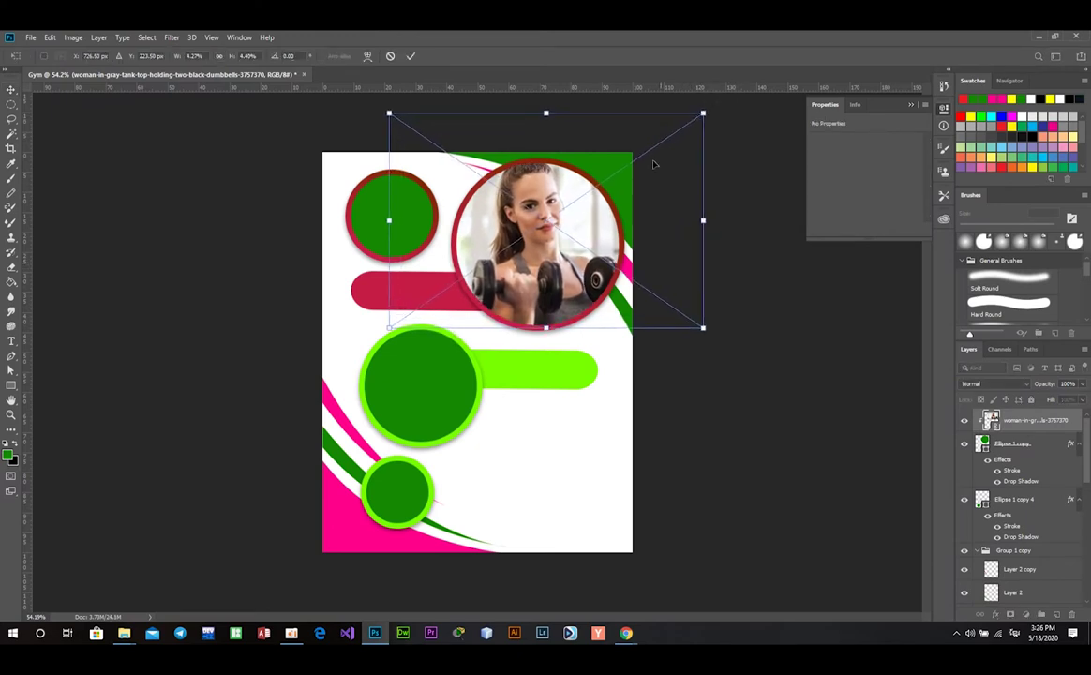
{"action": "left_click", "coordinate": [410, 56]}
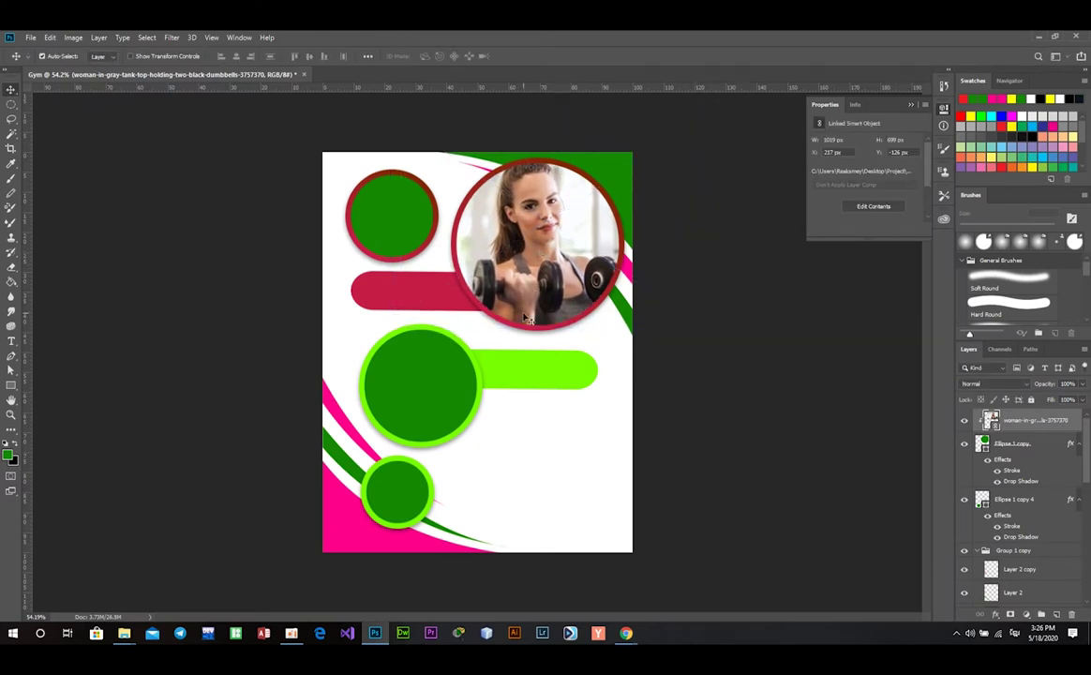
{"action": "left_click", "coordinate": [12, 341]}
{"action": "left_click", "coordinate": [507, 470]}
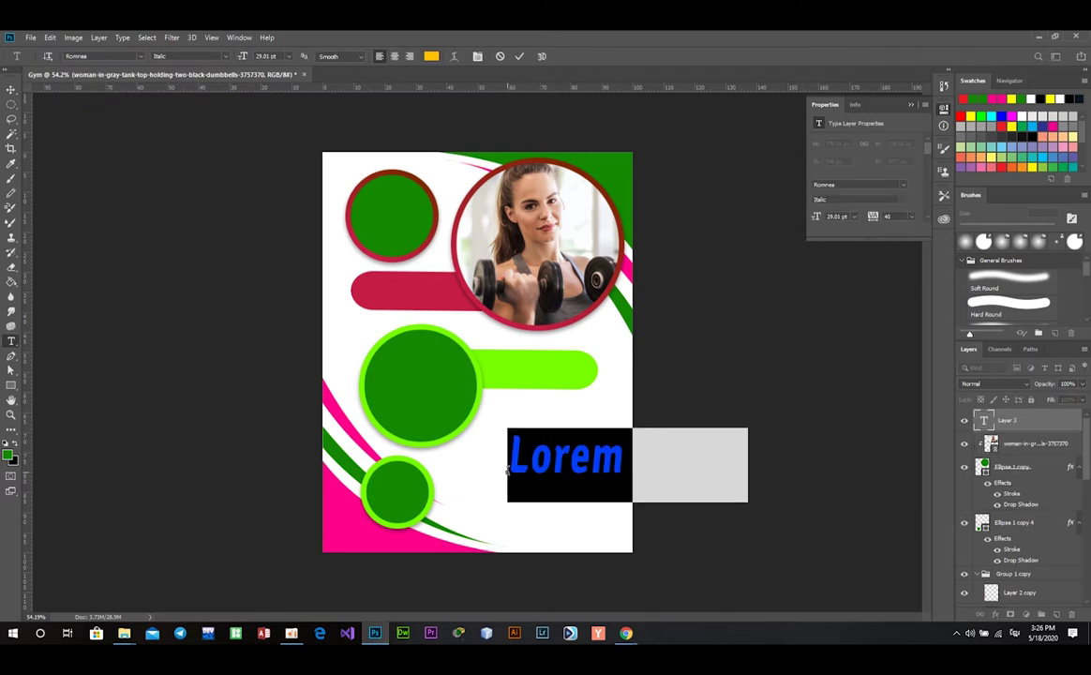
- Type WOMAN GYM in white at about 11 pt on the crimson bar
{"action": "key", "text": "BackSpace"}
{"action": "type", "text": "W"}
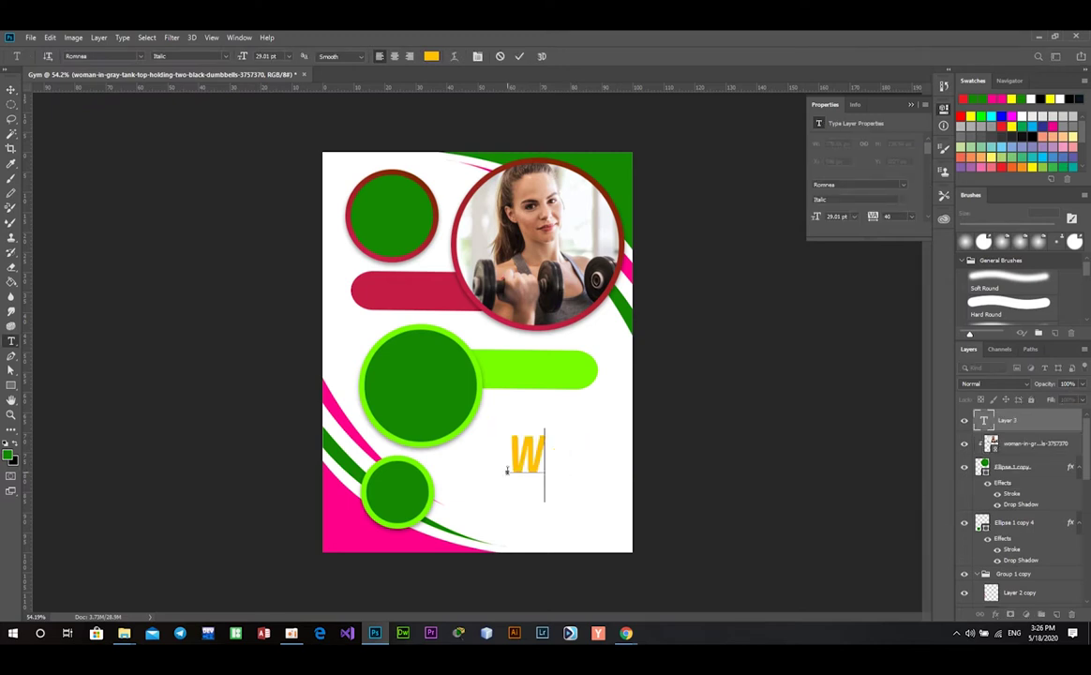
{"action": "type", "text": "OMA"}
{"action": "key", "text": "ctrl+a"}
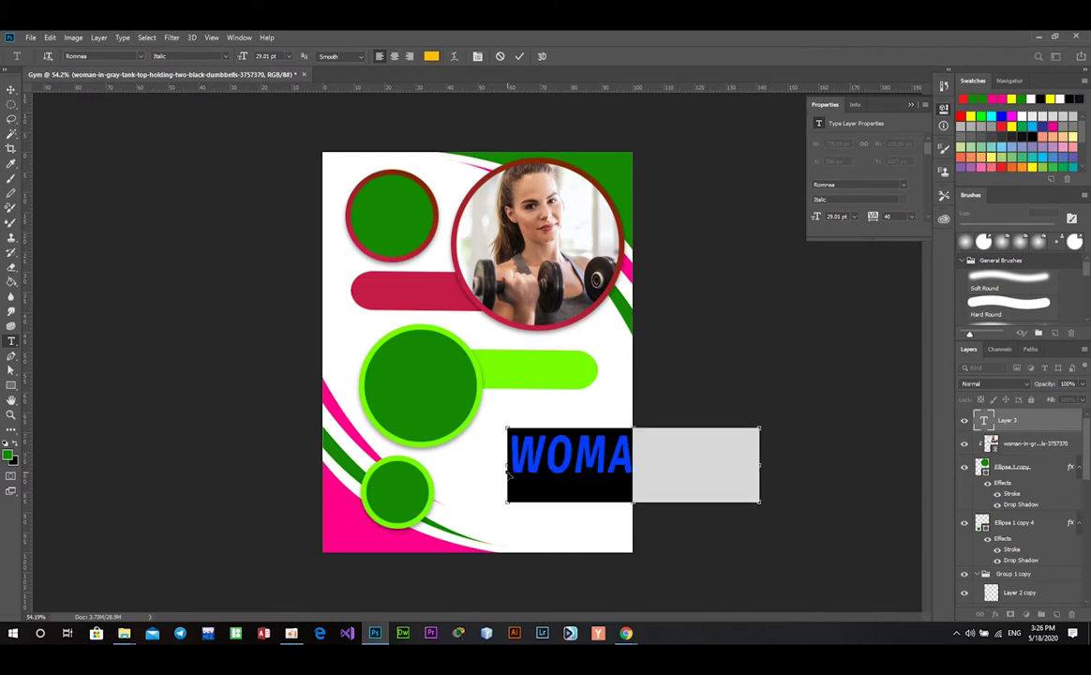
{"action": "left_click_drag", "start_coordinate": [242, 57], "coordinate": [214, 56]}
{"action": "left_click", "coordinate": [431, 56]}
{"action": "left_click", "coordinate": [694, 256]}
{"action": "left_click", "coordinate": [951, 252]}
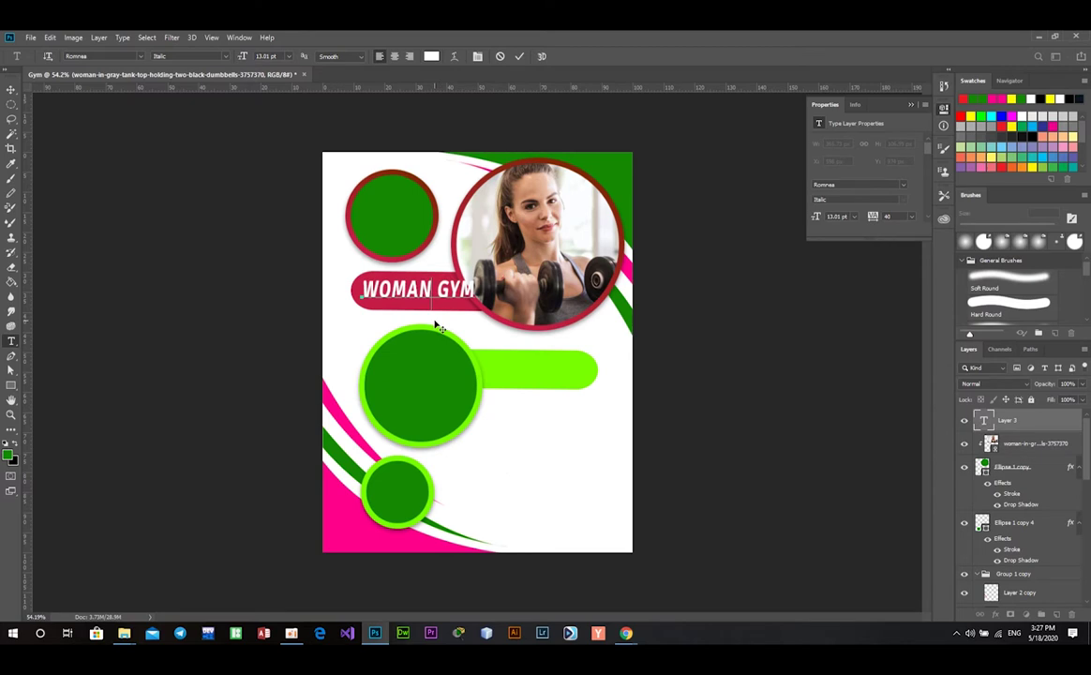
{"action": "left_click_drag", "start_coordinate": [245, 56], "coordinate": [223, 56]}
{"action": "left_click", "coordinate": [178, 193]}
- Copy the WOMAN GYM text onto the lime bar and edit it to MAN GYM
{"action": "key", "text": "v"}
{"action": "left_click_drag", "start_coordinate": [433, 276], "coordinate": [428, 275]}
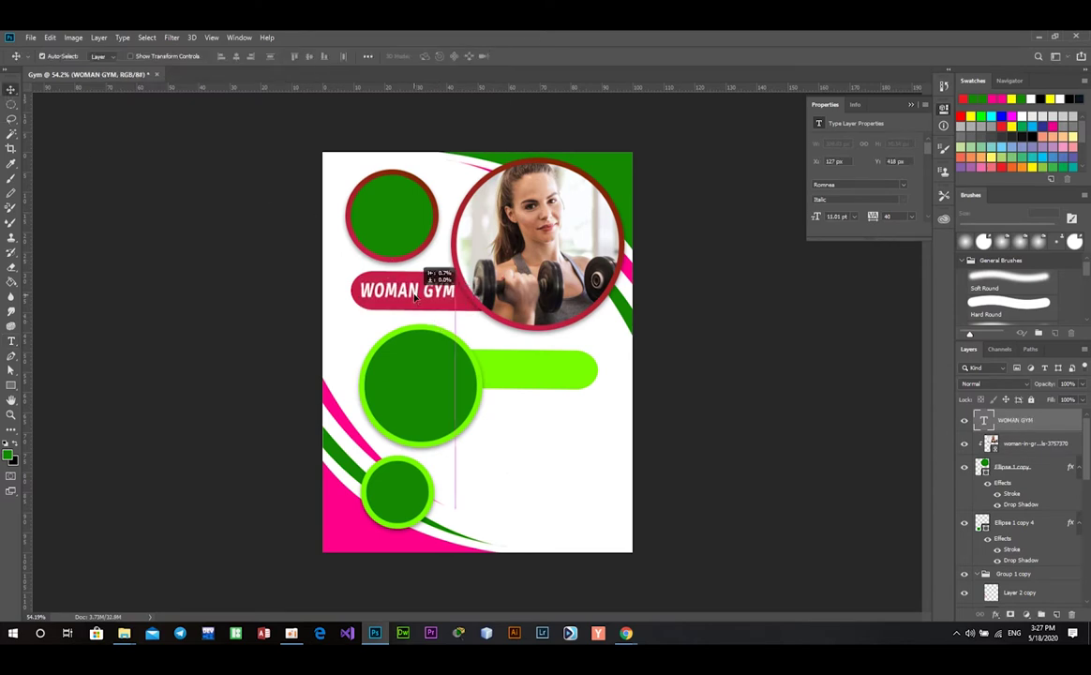
{"action": "left_click_drag", "start_coordinate": [417, 294], "coordinate": [551, 371]}
{"action": "left_click", "coordinate": [11, 340]}
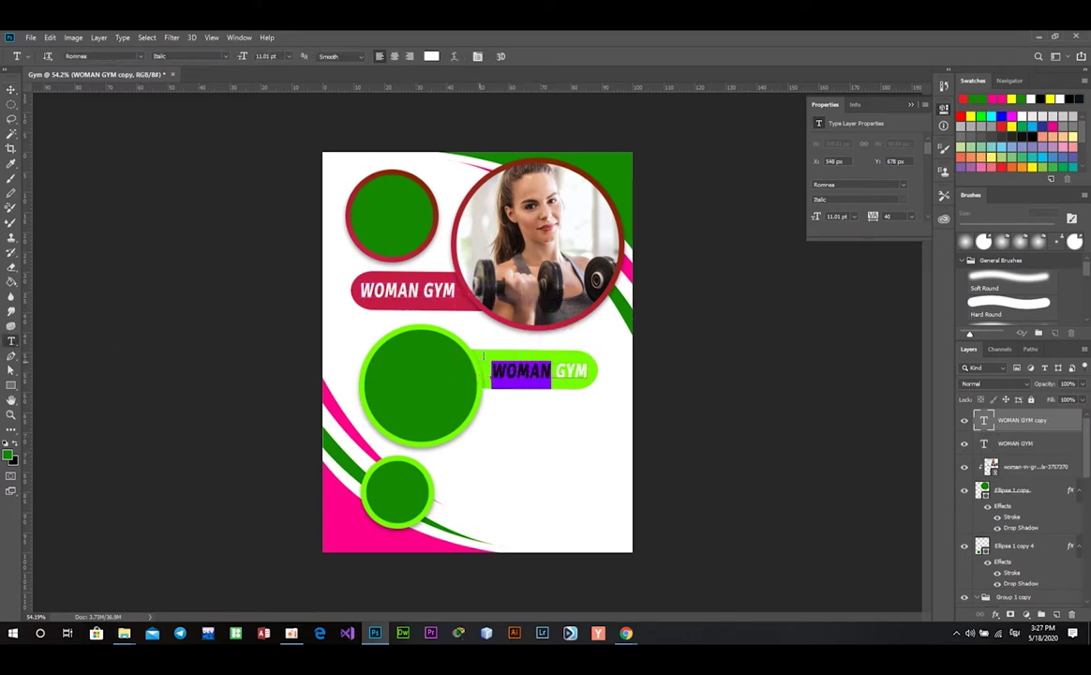
{"action": "key", "text": "BackSpace"}
{"action": "type", "text": "AN"}
{"action": "key", "text": "ctrl+Return"}
{"action": "key", "text": "v"}
{"action": "left_click_drag", "start_coordinate": [528, 377], "coordinate": [521, 373]}
- Colour the word GYM in MAN GYM red
{"action": "left_click", "coordinate": [11, 340]}
{"action": "double_click", "coordinate": [546, 368]}
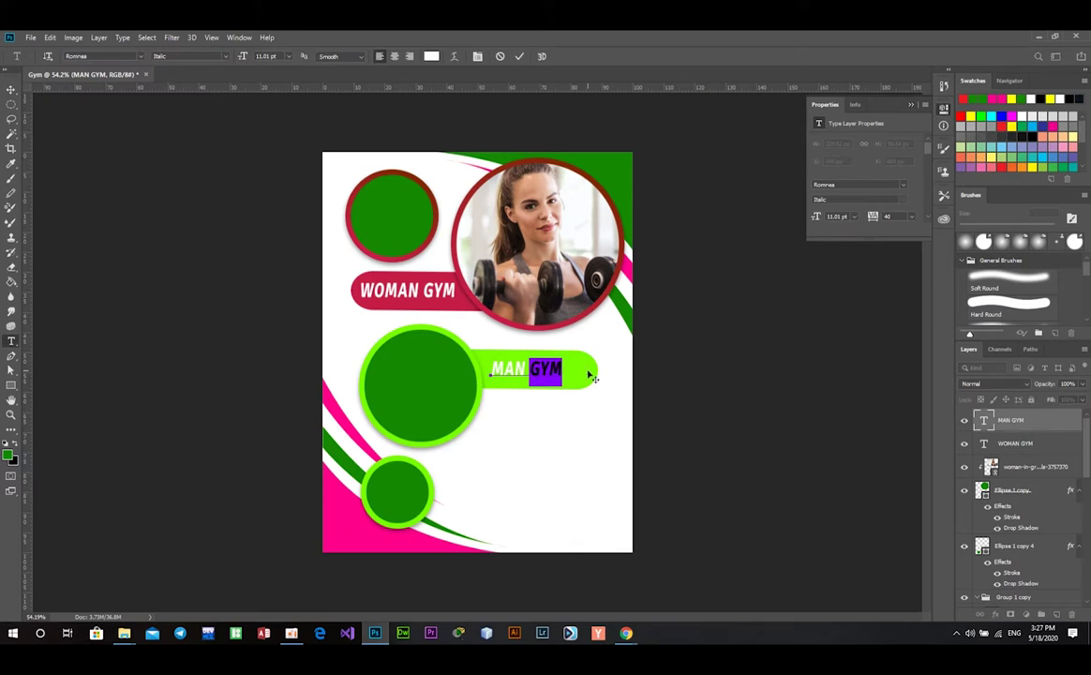
{"action": "left_click", "coordinate": [431, 57]}
{"action": "key", "text": "Return"}
{"action": "key", "text": "ctrl+Return"}
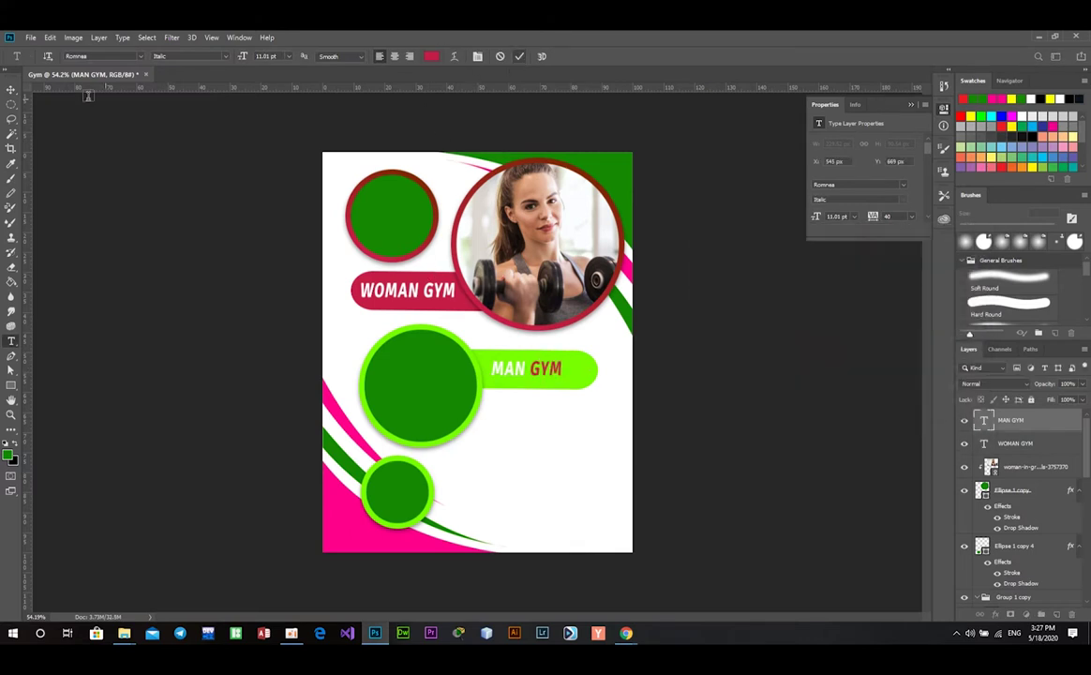
- Place Embedded the man-with-weight-plate photo, clip it to the large green circle, and nudge it left
{"action": "key", "text": "v"}
{"action": "left_click", "coordinate": [588, 375]}
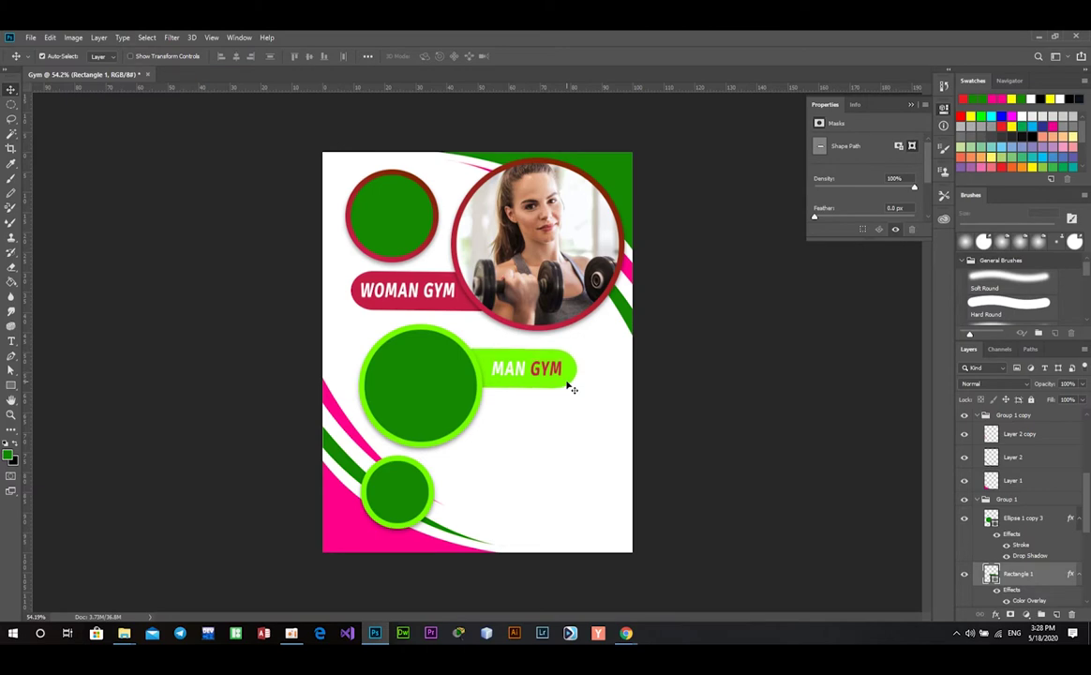
{"action": "left_click", "coordinate": [451, 410]}
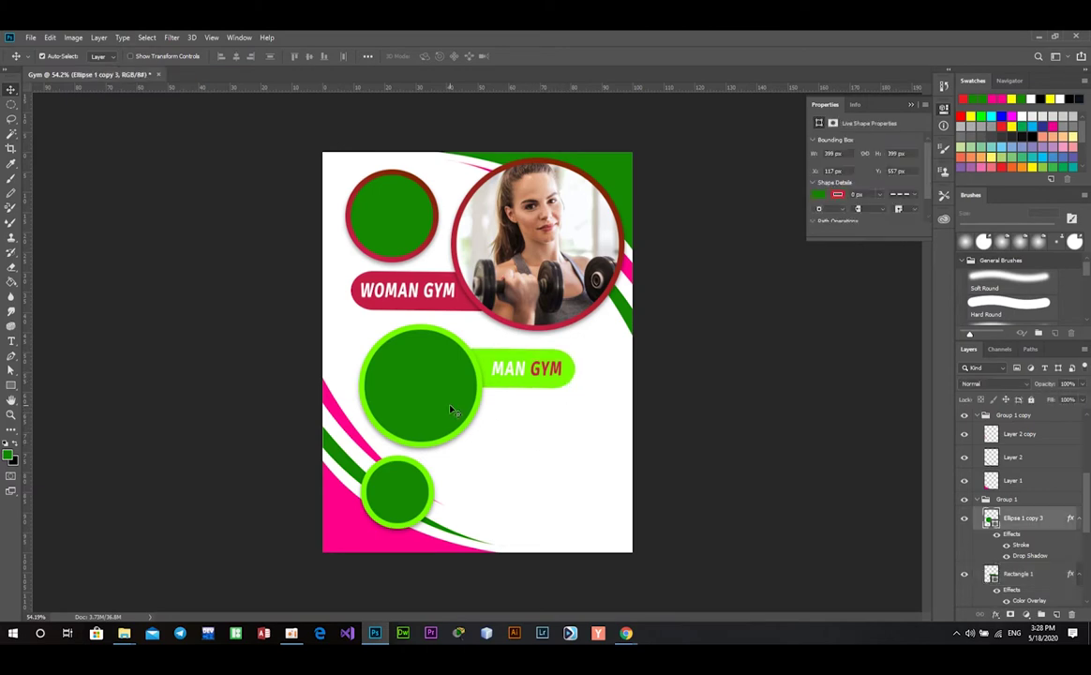
{"action": "left_click", "coordinate": [30, 38]}
{"action": "left_click", "coordinate": [42, 261]}
{"action": "left_click", "coordinate": [234, 119]}
{"action": "left_click", "coordinate": [685, 527]}
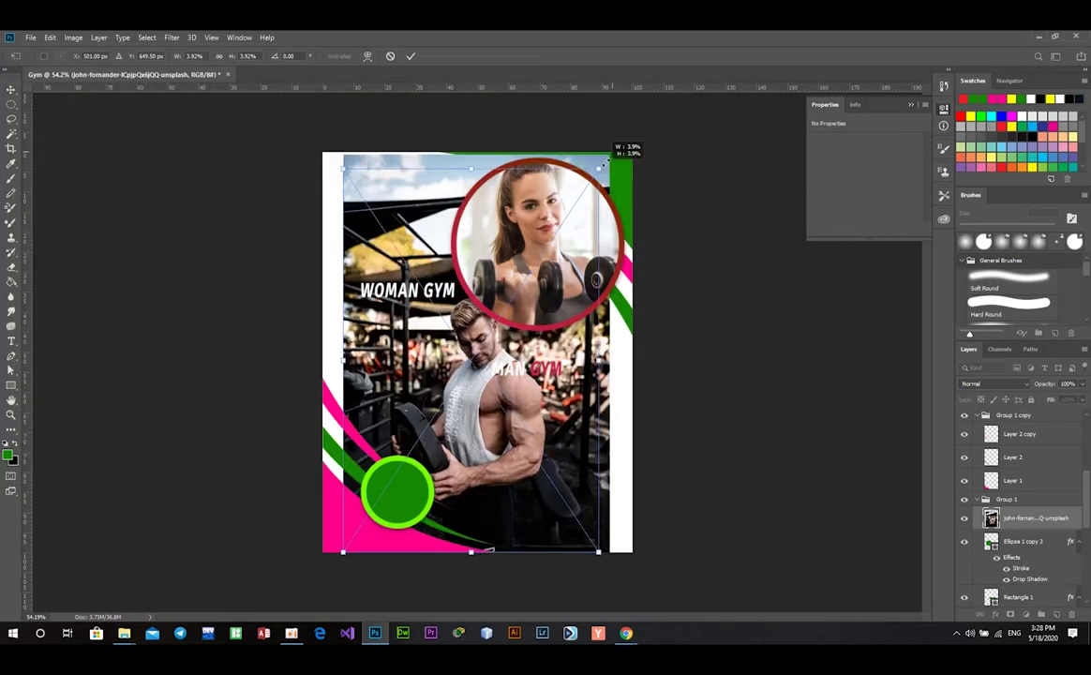
{"action": "key", "text": "Return"}
{"action": "right_click", "coordinate": [1009, 518]}
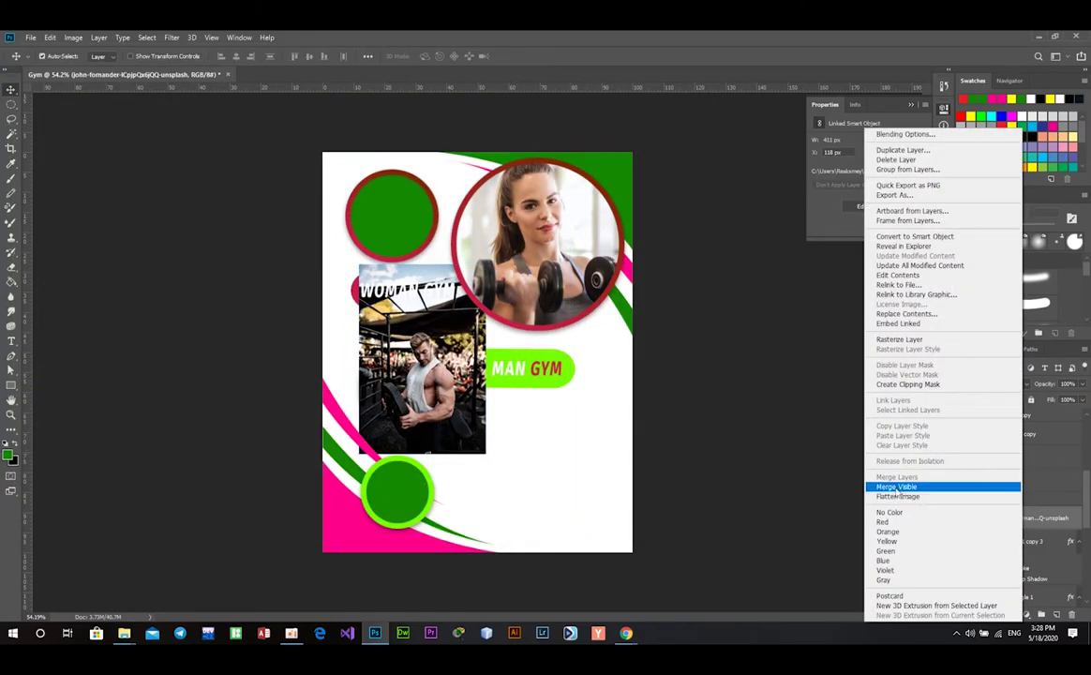
{"action": "left_click", "coordinate": [900, 484]}
{"action": "left_click_drag", "start_coordinate": [440, 400], "coordinate": [426, 402]}
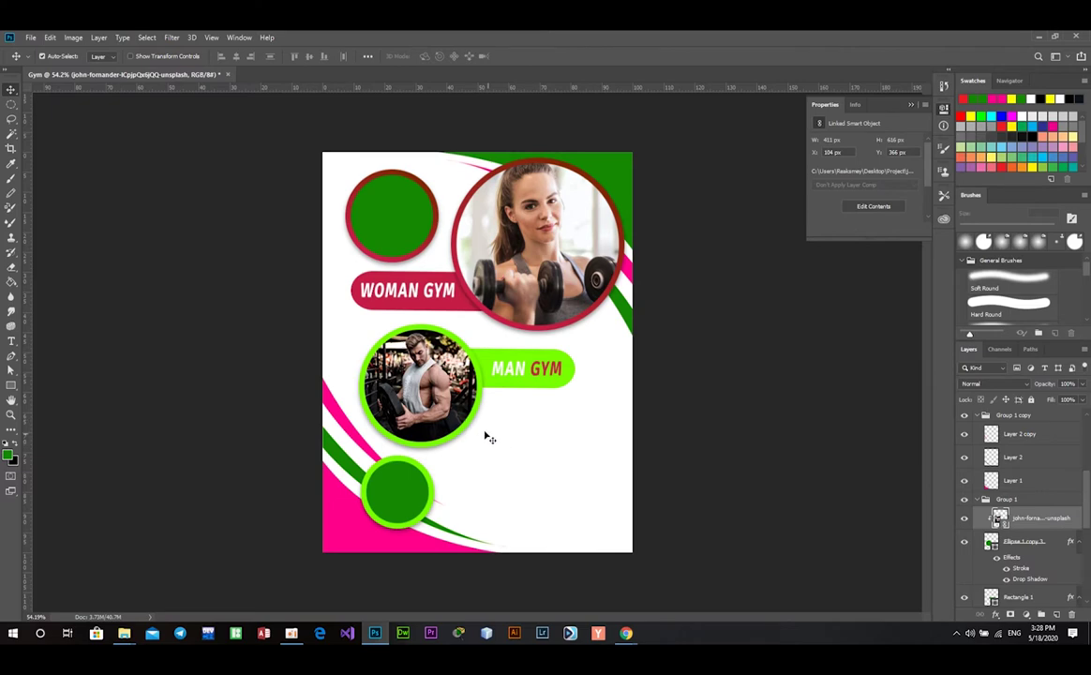
{"action": "left_click", "coordinate": [382, 212]}
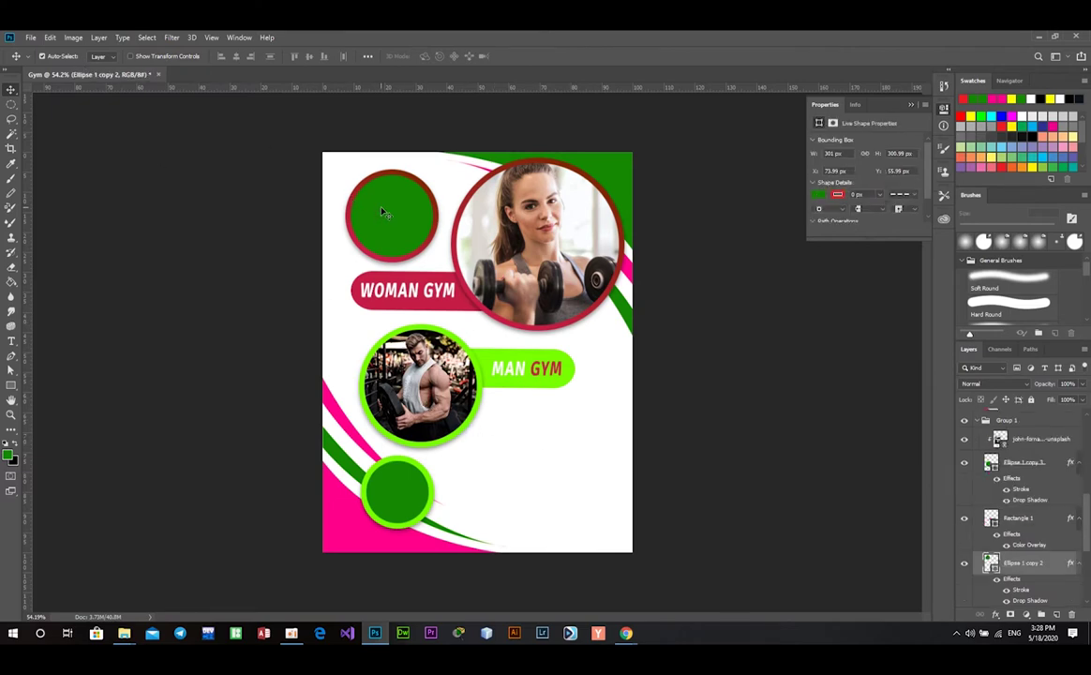
- Place the barbell photo and clip it to the small top-left circle
{"action": "left_click", "coordinate": [30, 38]}
{"action": "left_click", "coordinate": [66, 242]}
{"action": "left_click", "coordinate": [371, 136]}
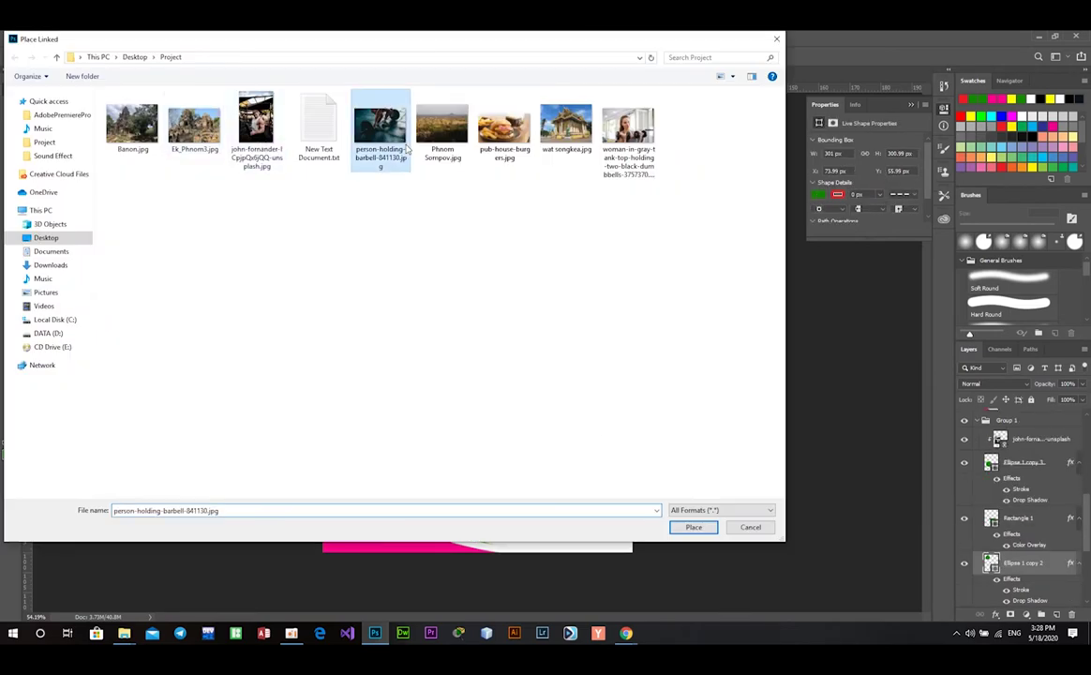
{"action": "left_click", "coordinate": [694, 523]}
{"action": "key", "text": "Return"}
{"action": "right_click", "coordinate": [1022, 562]}
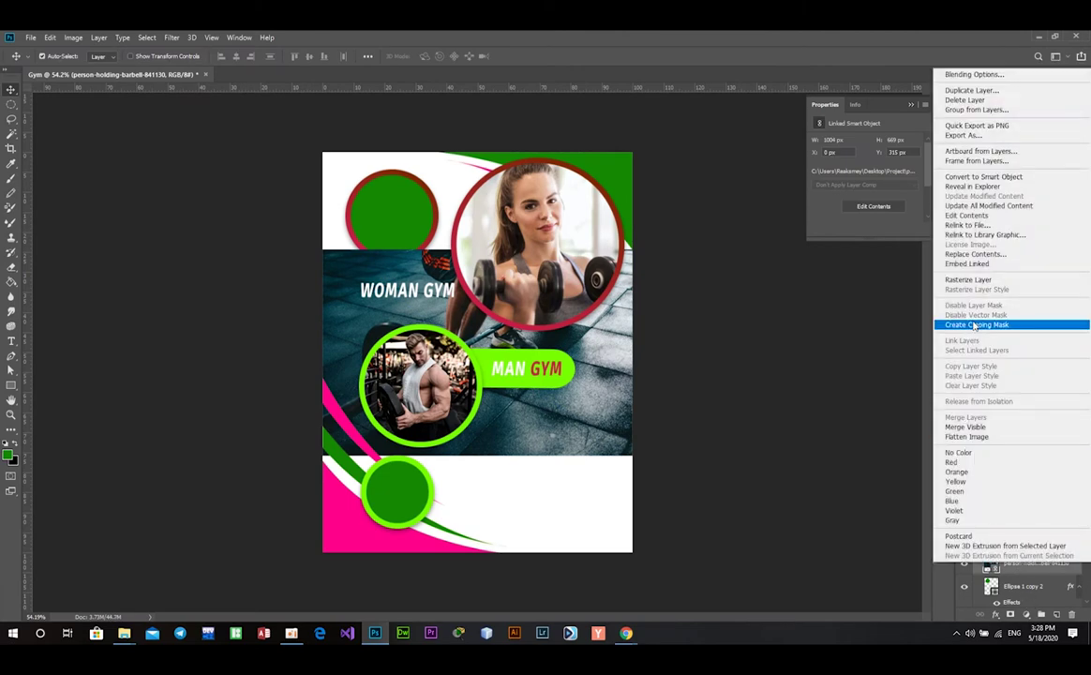
{"action": "left_click", "coordinate": [918, 317]}
- Scale the barbell photo down and fit it inside the small circle
{"action": "left_click_drag", "start_coordinate": [392, 272], "coordinate": [375, 216]}
{"action": "key", "text": "ctrl+t"}
{"action": "left_click_drag", "start_coordinate": [539, 185], "coordinate": [386, 178]}
{"action": "mouse_move", "coordinate": [327, 272]}
{"action": "left_mouse_down"}
{"action": "mouse_move", "coordinate": [392, 246]}
{"action": "mouse_move", "coordinate": [461, 260]}
{"action": "mouse_move", "coordinate": [400, 253]}
{"action": "left_mouse_up"}
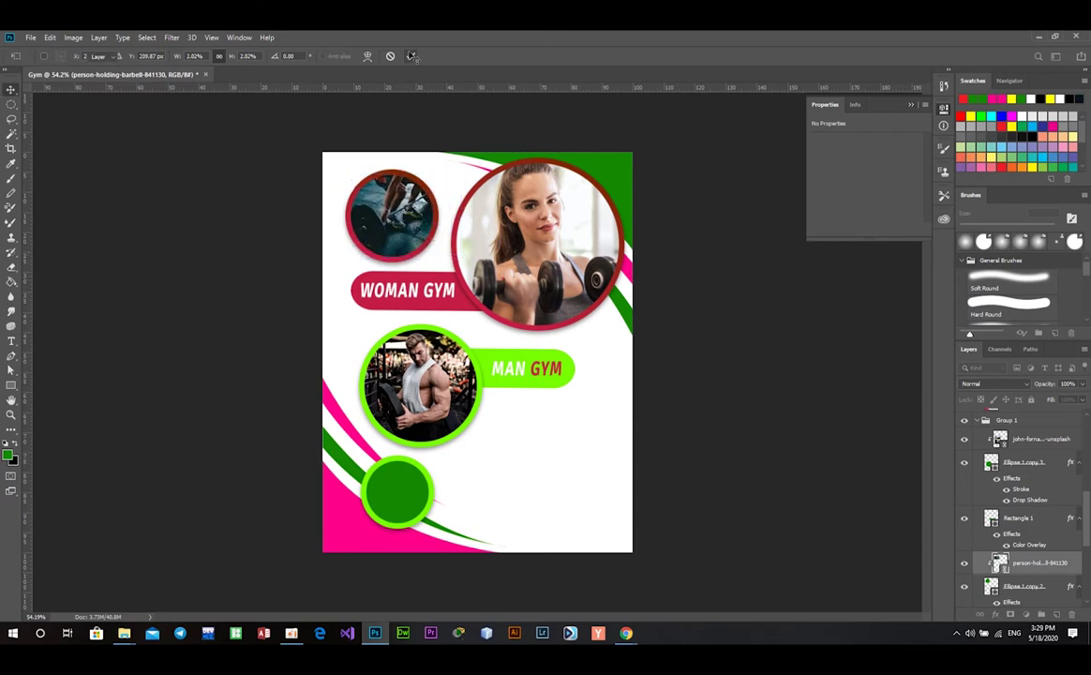
{"action": "left_click", "coordinate": [410, 55]}
{"action": "scroll", "coordinate": [531, 373], "scroll_direction": "down", "scroll_amount": 1}
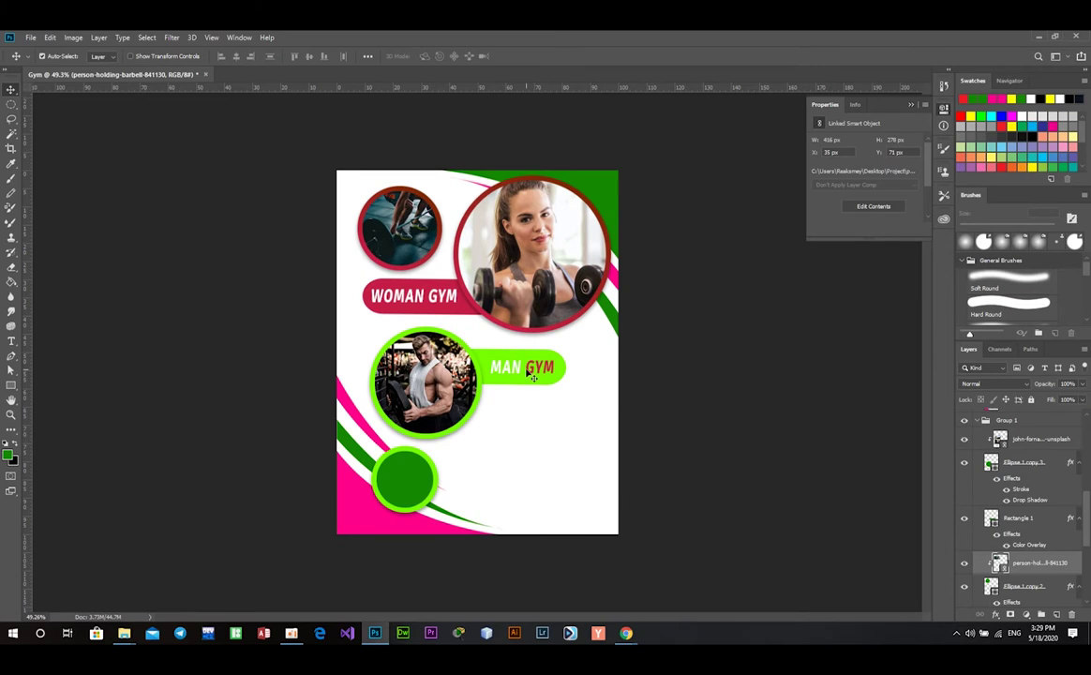
- Create separate '50%' and 'OFF' text layers below the MAN GYM bar
{"action": "left_click", "coordinate": [11, 342]}
{"action": "left_click", "coordinate": [512, 450]}
{"action": "type", "text": "50"}
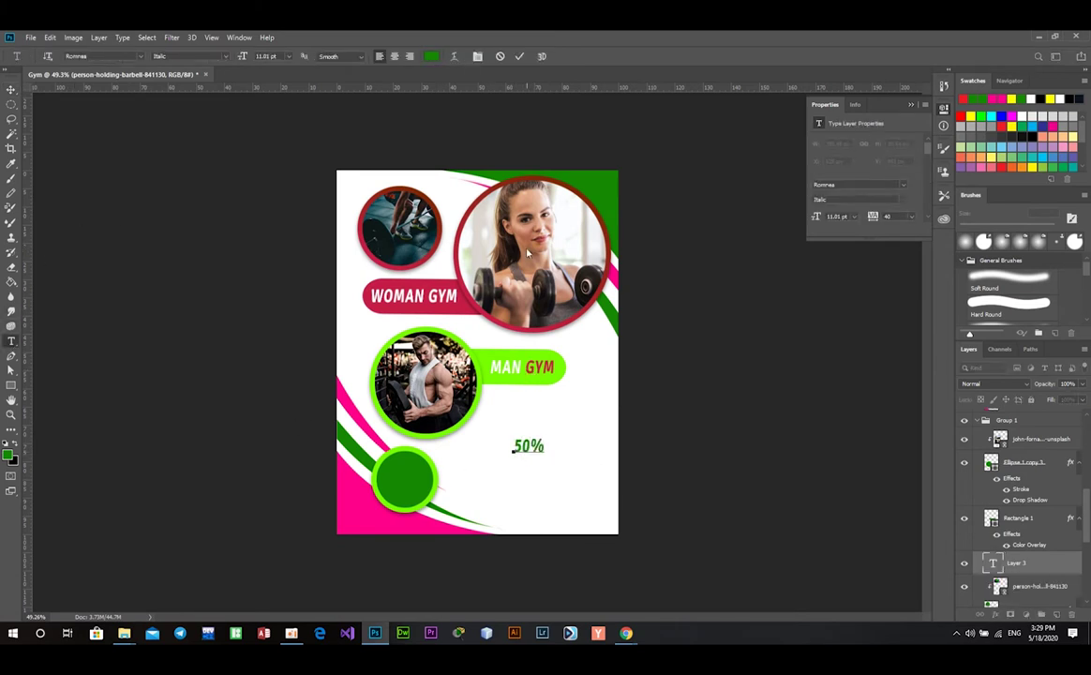
{"action": "left_click", "coordinate": [520, 55]}
{"action": "left_click", "coordinate": [510, 487]}
{"action": "type", "text": "0"}
{"action": "left_click", "coordinate": [519, 55]}
- Place OFF just beneath 50% and enlarge it to match 50%
{"action": "key", "text": "v"}
{"action": "left_click_drag", "start_coordinate": [521, 486], "coordinate": [527, 461]}
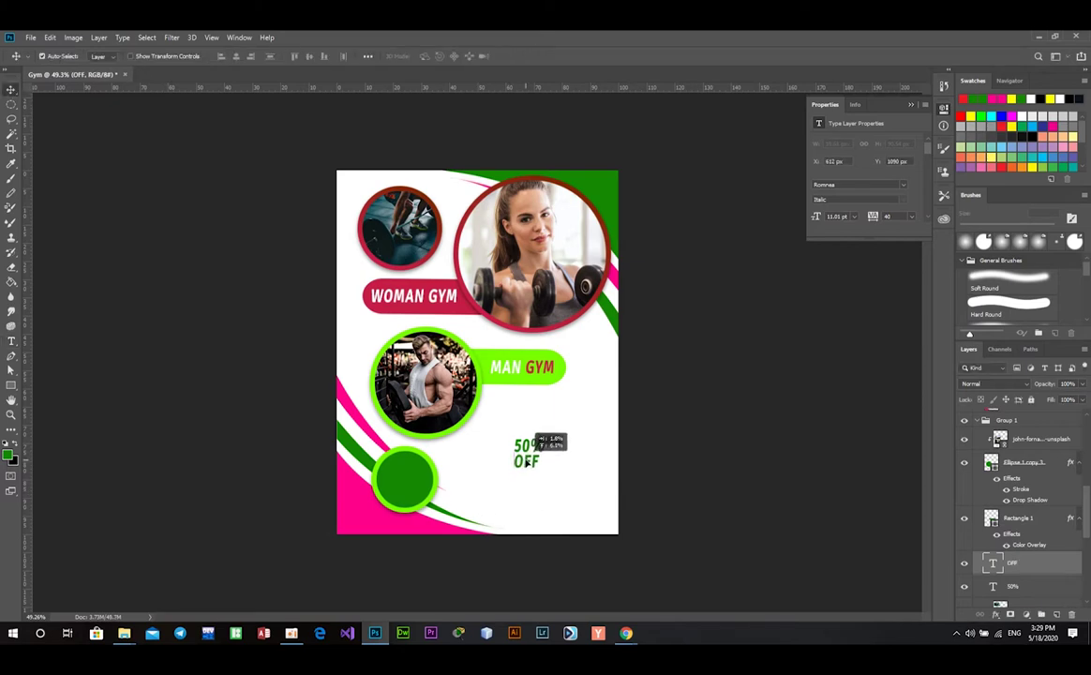
{"action": "scroll", "coordinate": [528, 459], "scroll_direction": "up", "scroll_amount": 3}
{"action": "scroll", "coordinate": [528, 459], "scroll_direction": "up", "scroll_amount": 1}
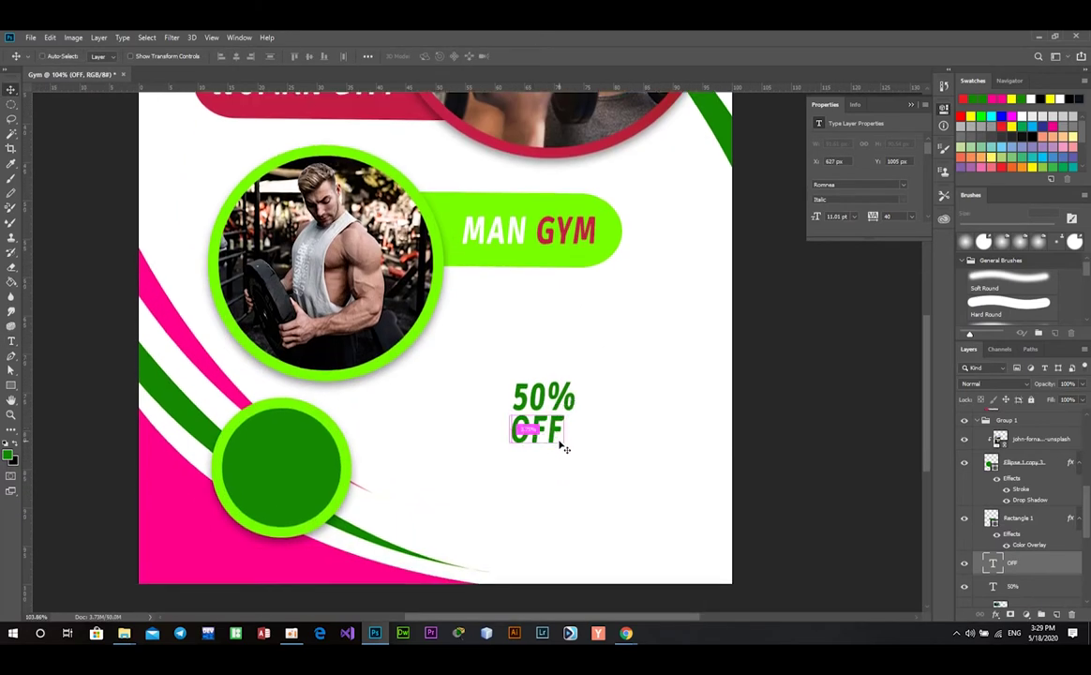
{"action": "key", "text": "ctrl+t"}
{"action": "left_click_drag", "start_coordinate": [565, 408], "coordinate": [575, 397]}
{"action": "key", "text": "Return"}
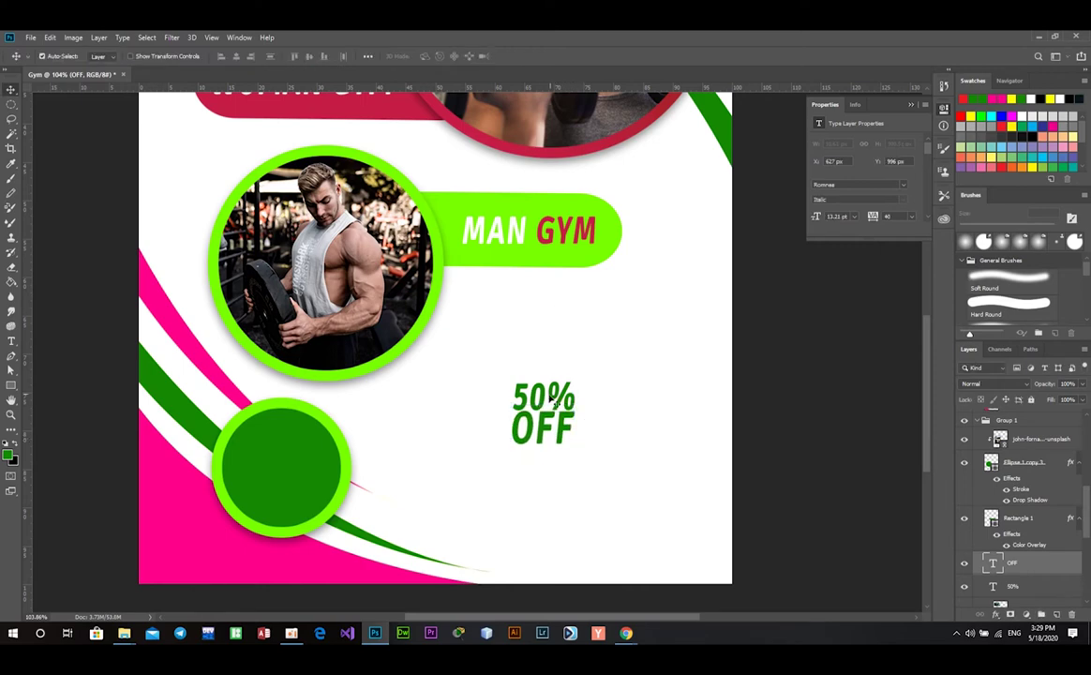
{"action": "key", "text": "Down"}
{"action": "key", "text": "Down"}
{"action": "key", "text": "Down"}
- Set the 50% text in the Swis721 BlkCn BT font
{"action": "key", "text": "t"}
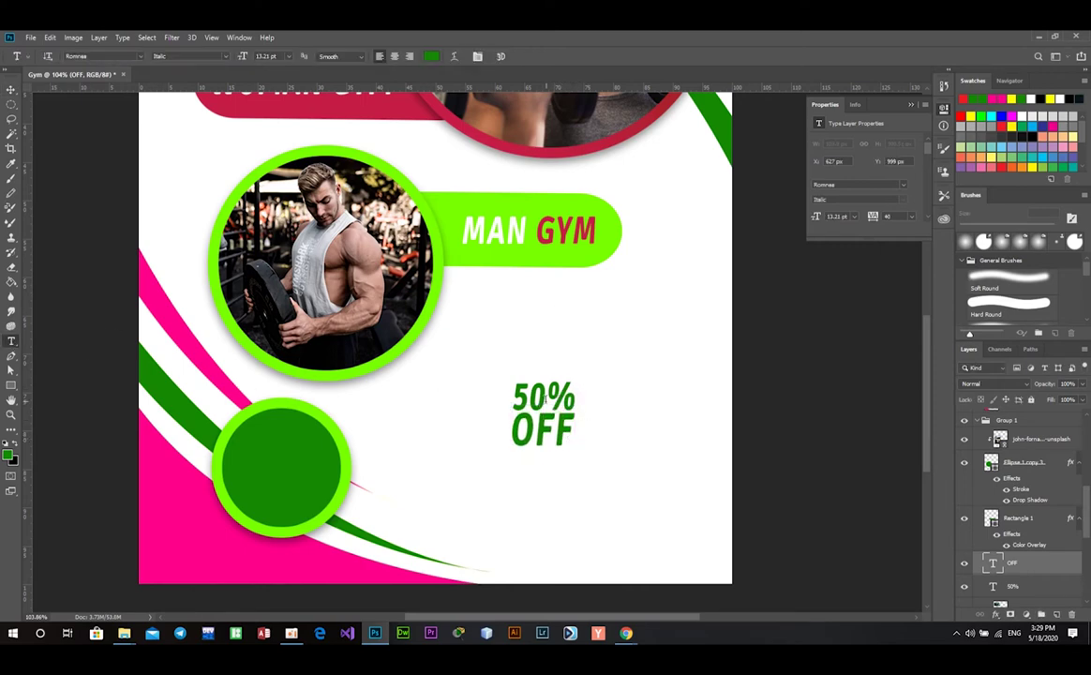
{"action": "double_click", "coordinate": [541, 398]}
{"action": "left_click", "coordinate": [131, 57]}
{"action": "left_click", "coordinate": [206, 56]}
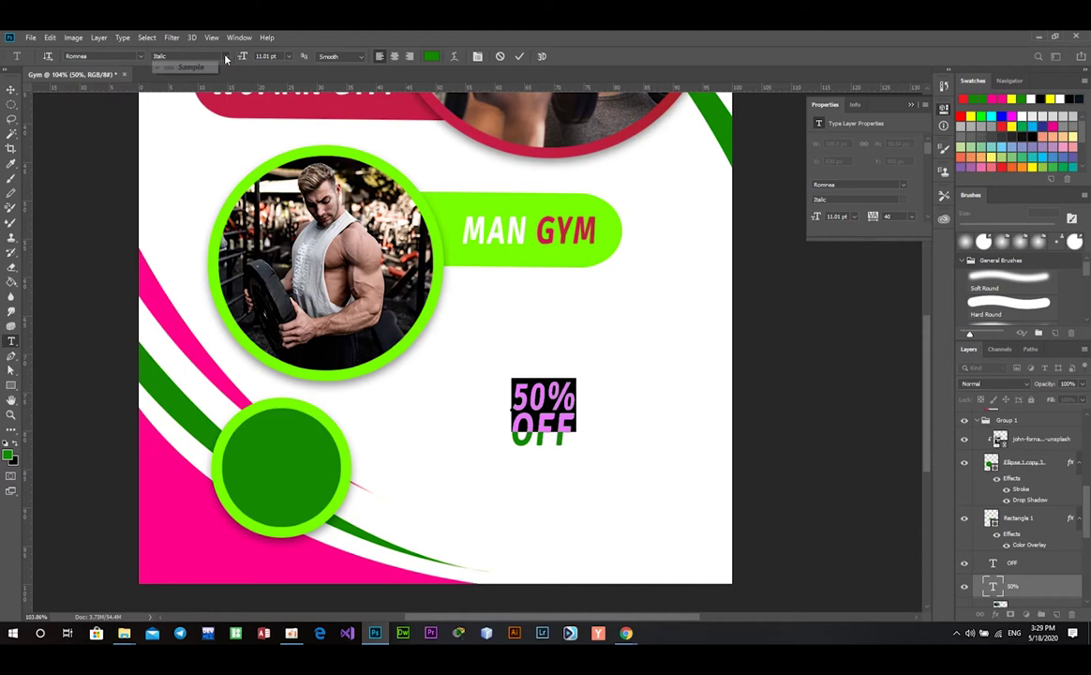
{"action": "left_click", "coordinate": [128, 56]}
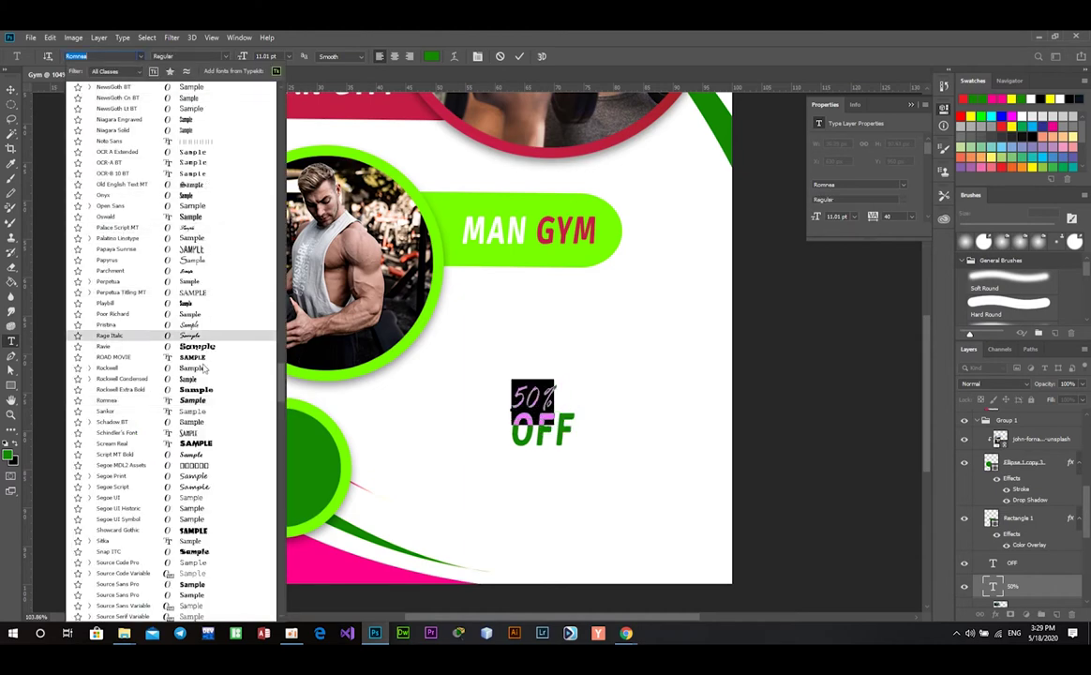
{"action": "scroll", "coordinate": [197, 375], "scroll_direction": "down", "scroll_amount": 3}
{"action": "scroll", "coordinate": [199, 382], "scroll_direction": "down", "scroll_amount": 2}
{"action": "scroll", "coordinate": [199, 382], "scroll_direction": "down", "scroll_amount": 4}
{"action": "scroll", "coordinate": [221, 375], "scroll_direction": "down", "scroll_amount": 4}
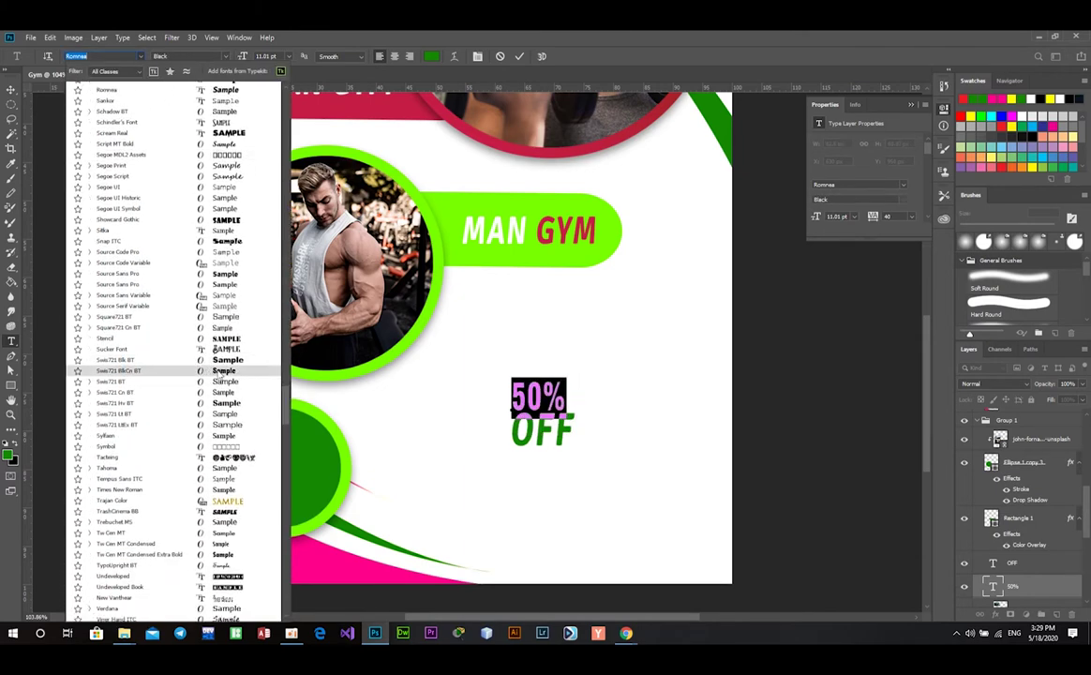
{"action": "left_click", "coordinate": [221, 371]}
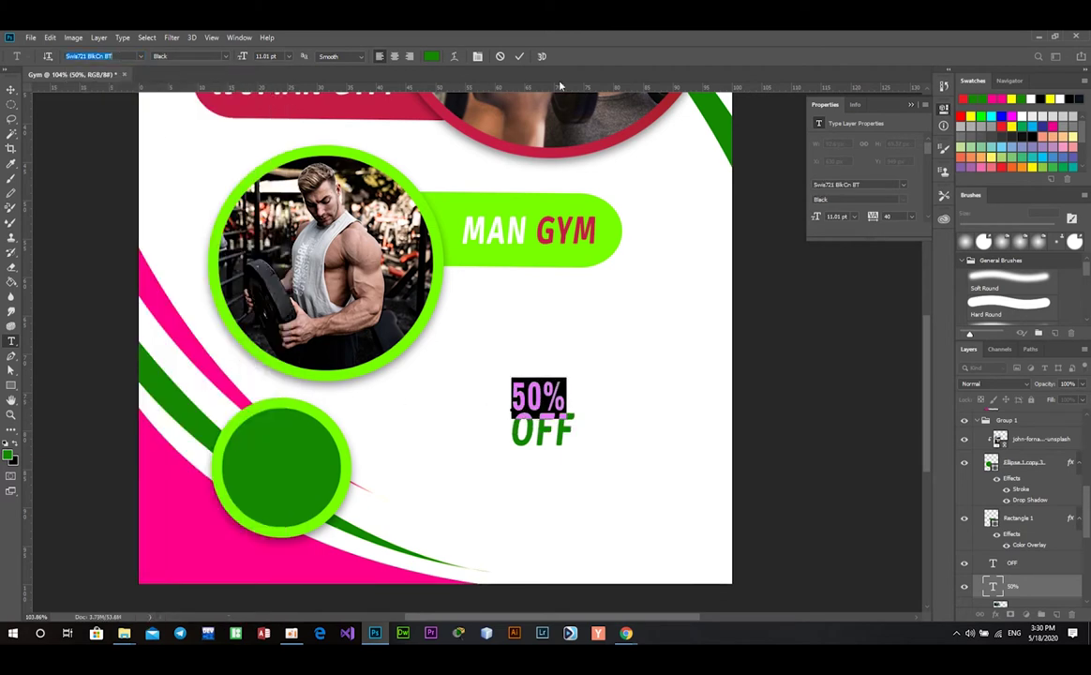
{"action": "left_click", "coordinate": [519, 56]}
- Set OFF in Swis721 BlkCn BT and nudge it slightly down under 50%
{"action": "double_click", "coordinate": [992, 562]}
{"action": "type", "text": "Swis721 BlkCn BT"}
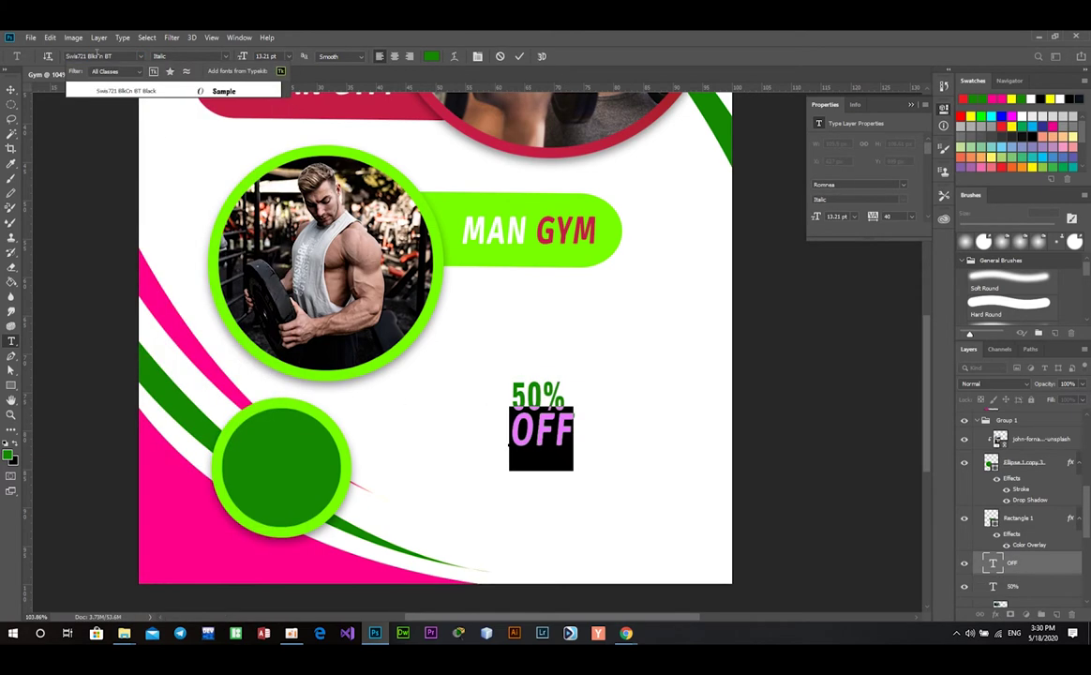
{"action": "key", "text": "Return"}
{"action": "left_click", "coordinate": [519, 56]}
{"action": "left_click", "coordinate": [13, 91]}
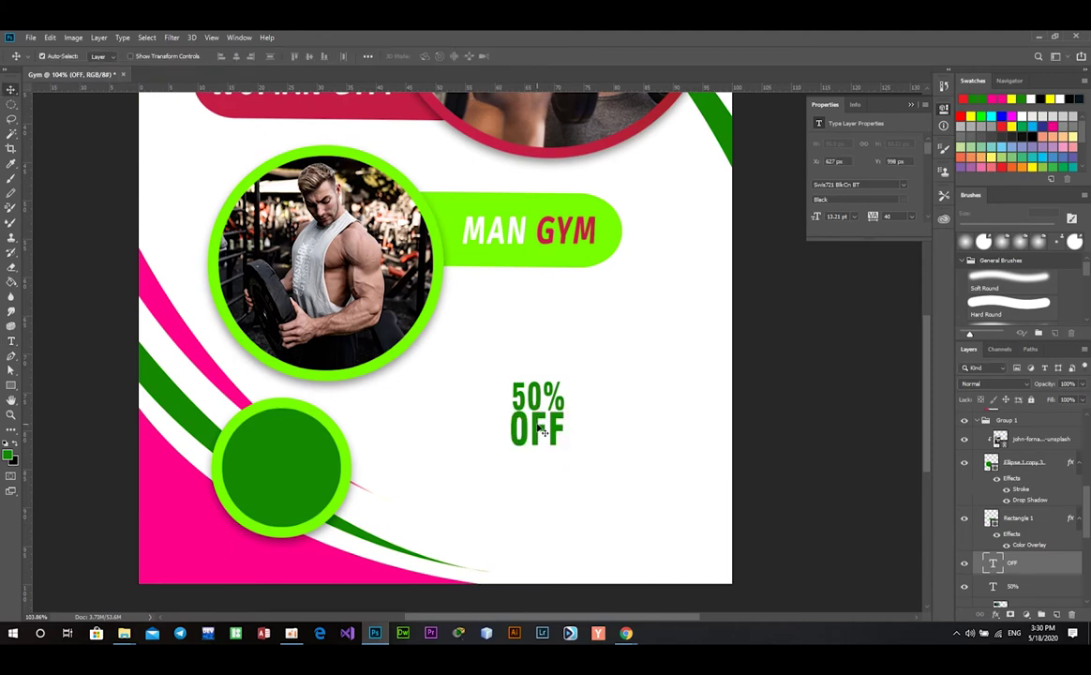
{"action": "left_click_drag", "start_coordinate": [541, 431], "coordinate": [541, 435]}
{"action": "scroll", "coordinate": [571, 378], "scroll_direction": "up", "scroll_amount": 3}
- Set the MAN GYM label in Swis721 BlkCn BT and nudge it slightly right in its bar
{"action": "key", "text": "t"}
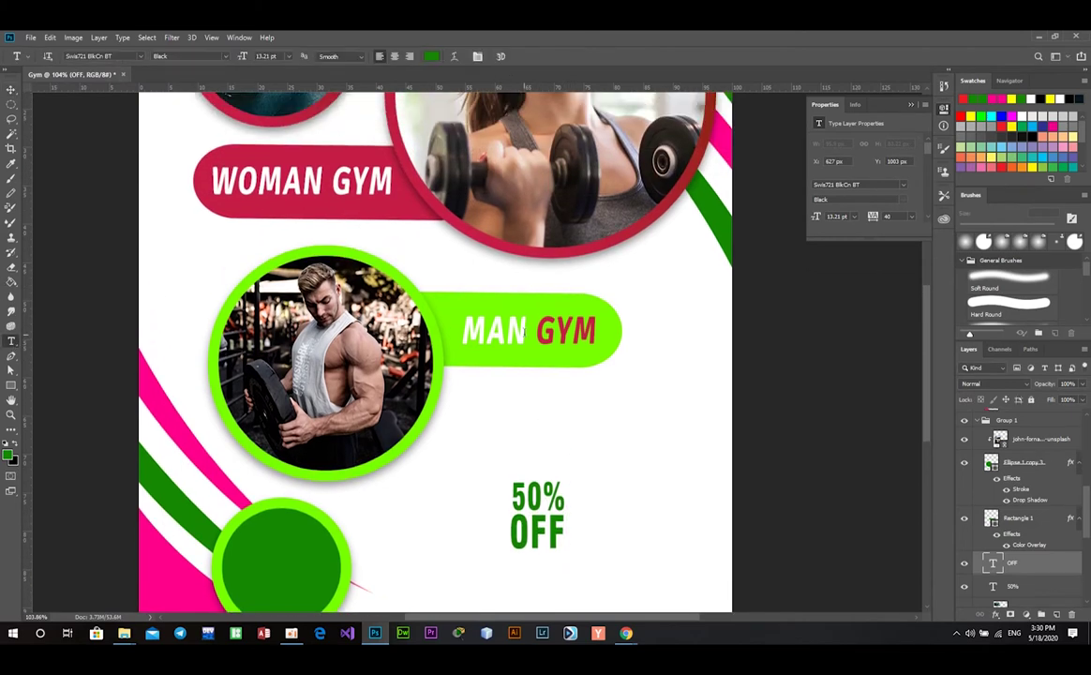
{"action": "left_click", "coordinate": [529, 332]}
{"action": "key", "text": "ctrl+a"}
{"action": "left_click", "coordinate": [101, 58]}
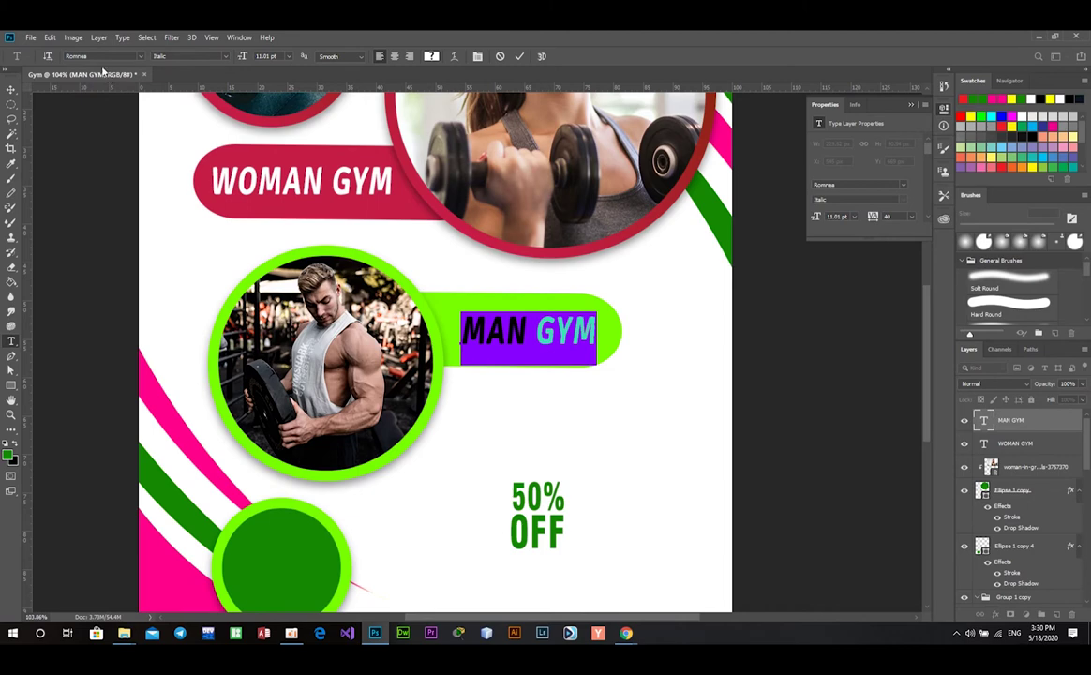
{"action": "type", "text": "swis"}
{"action": "key", "text": "Return"}
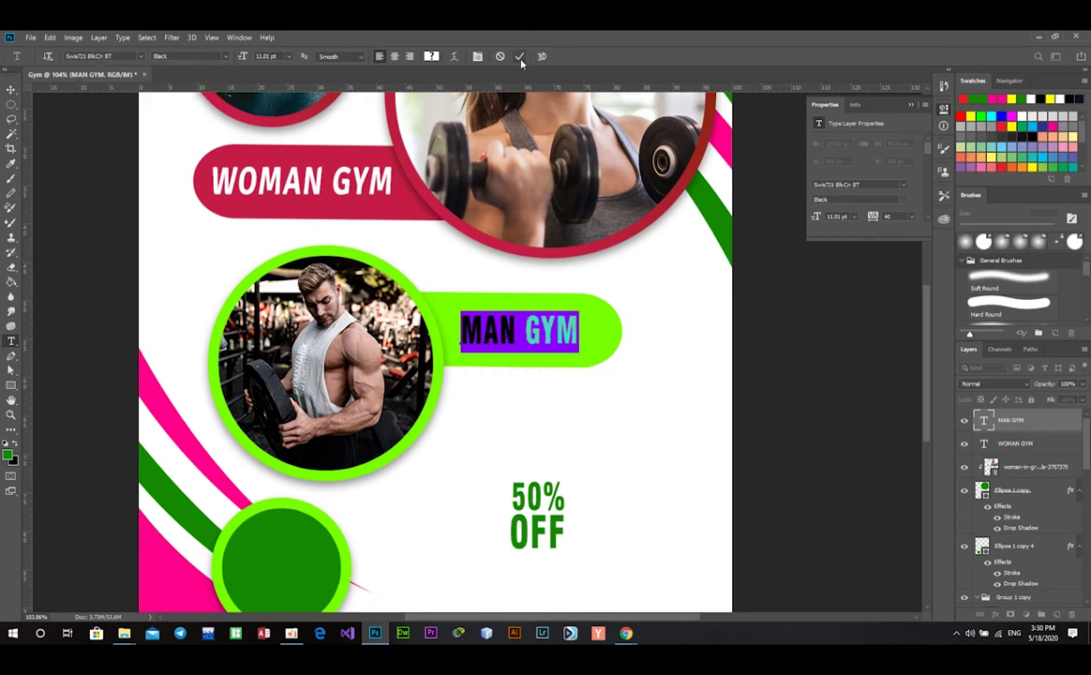
{"action": "left_click", "coordinate": [519, 56]}
{"action": "key", "text": "v"}
{"action": "left_click_drag", "start_coordinate": [564, 337], "coordinate": [572, 339]}
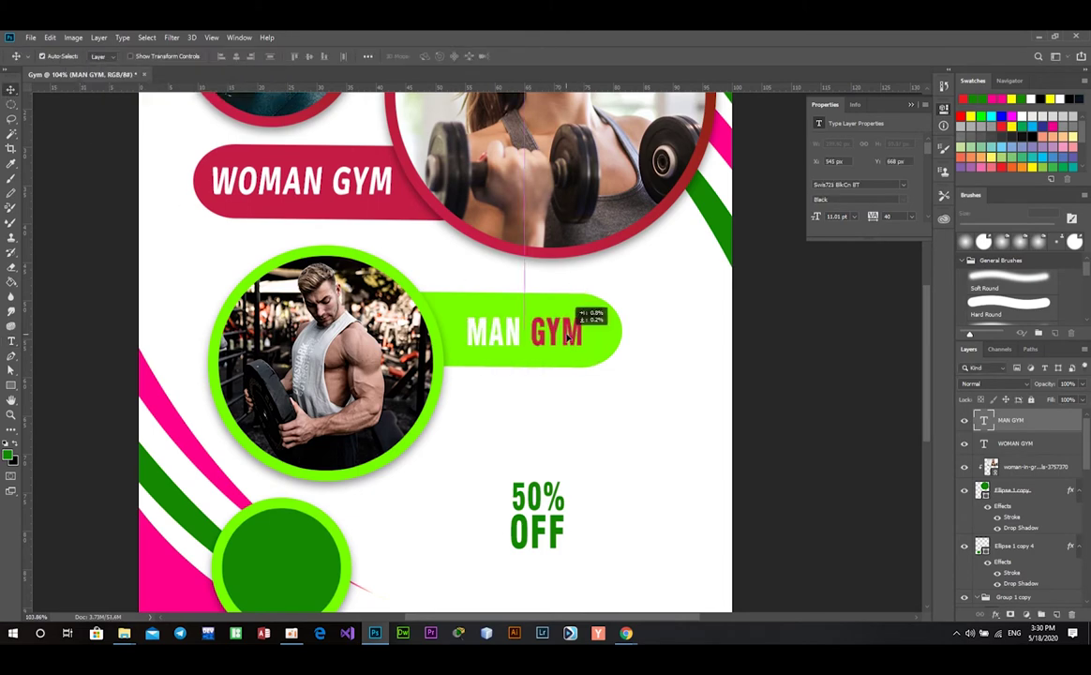
- Set the WOMAN GYM label in Swis721 BlkCn BT and shift MAN GYM about 4 px left
{"action": "left_click", "coordinate": [12, 340]}
{"action": "left_click_drag", "start_coordinate": [211, 215], "coordinate": [391, 187]}
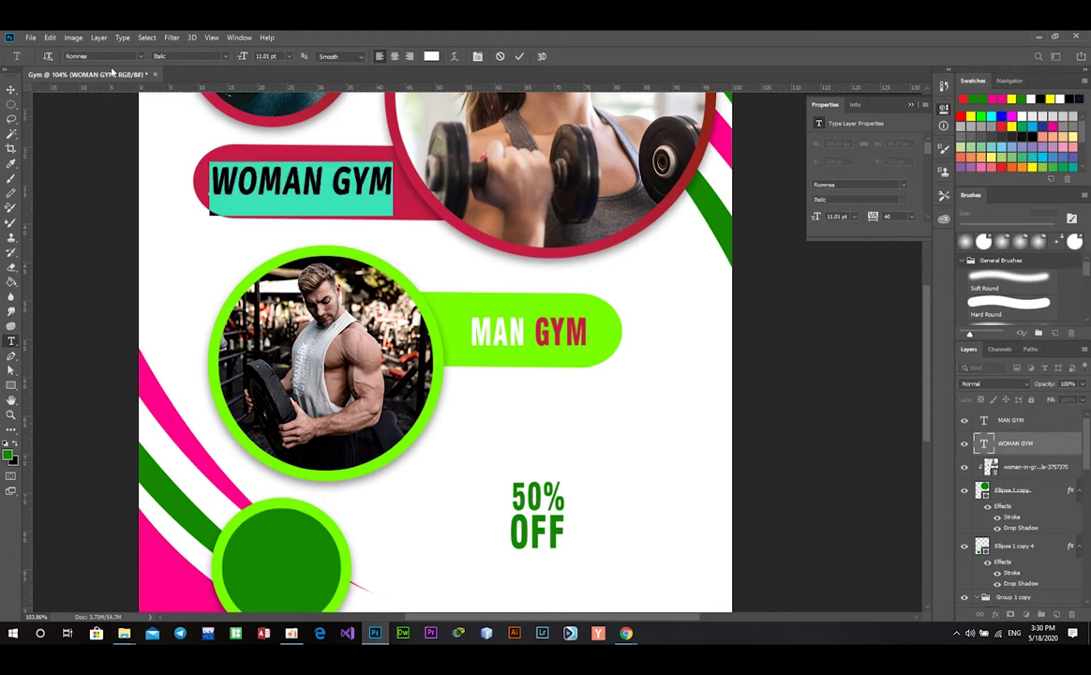
{"action": "type", "text": "Swis721 BlkCn BT"}
{"action": "left_click", "coordinate": [519, 56]}
{"action": "key", "text": "v"}
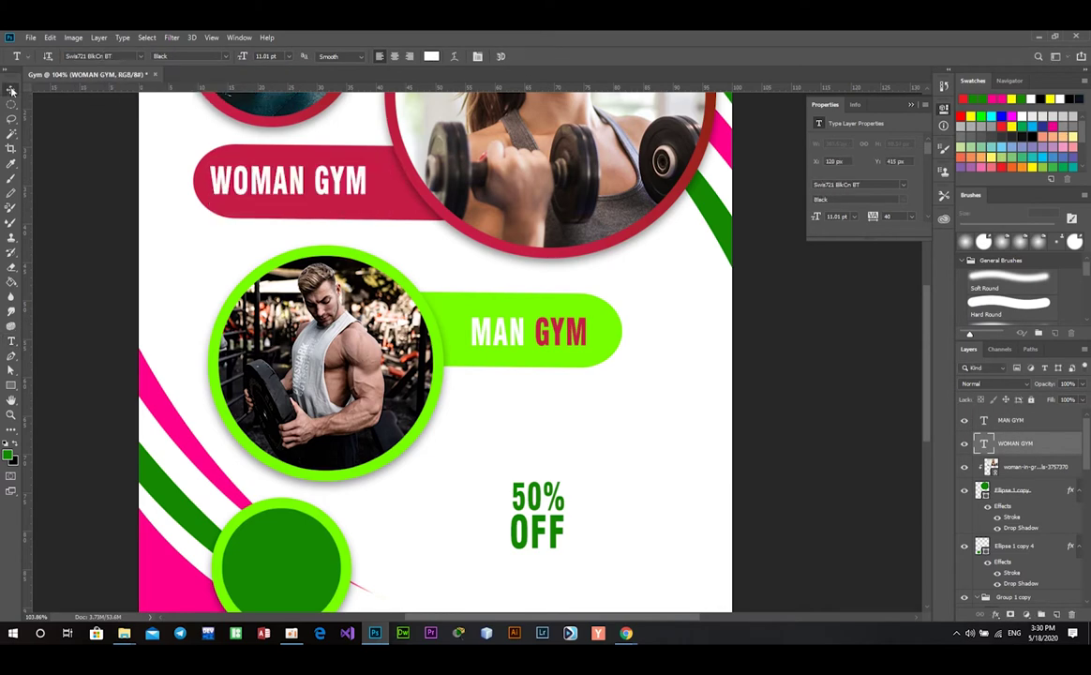
{"action": "scroll", "coordinate": [505, 339], "scroll_direction": "down", "scroll_amount": 1}
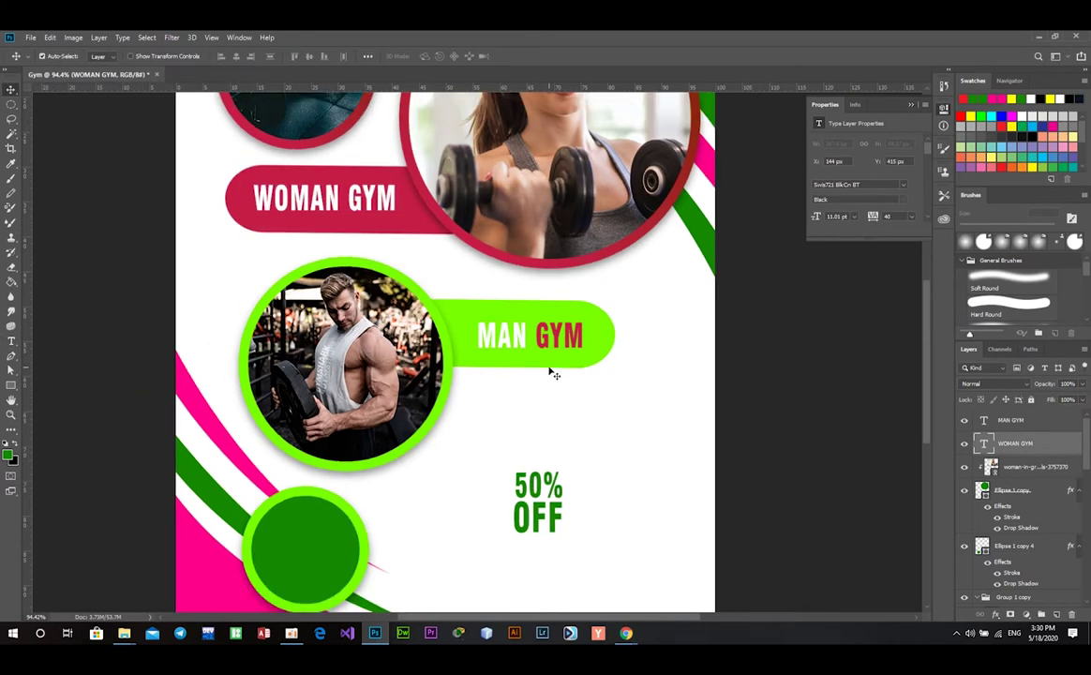
{"action": "left_click", "coordinate": [522, 343]}
{"action": "left_click_drag", "start_coordinate": [522, 343], "coordinate": [518, 343]}
{"action": "left_click", "coordinate": [594, 345]}
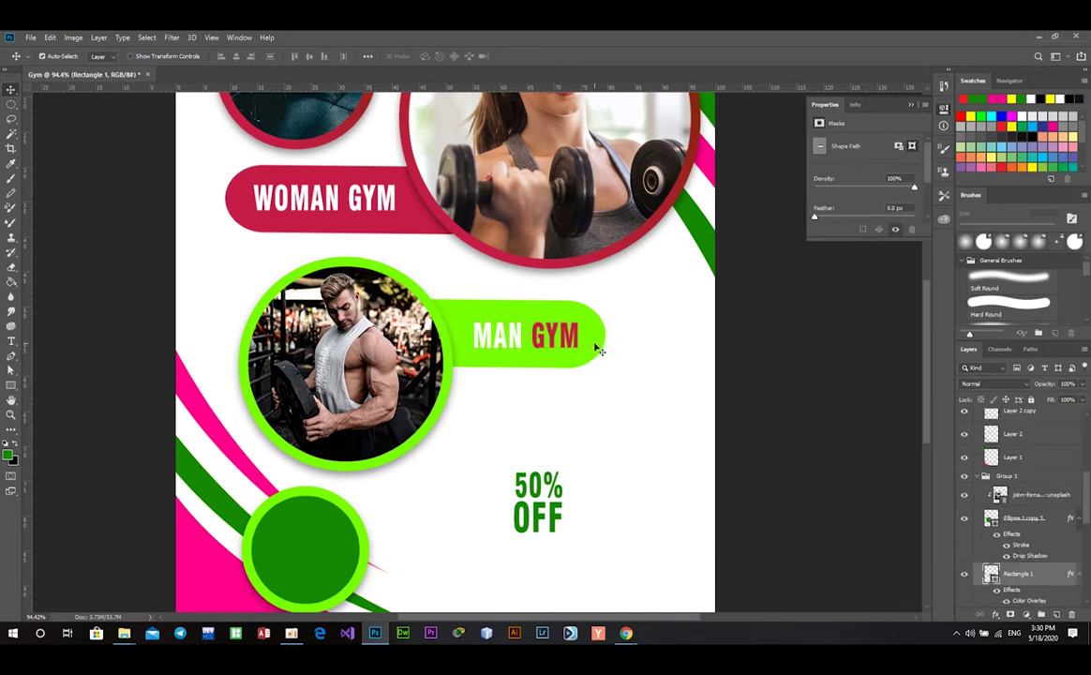
- Select the 50% and OFF text layers together and move them left and down
{"action": "scroll", "coordinate": [536, 382], "scroll_direction": "down", "scroll_amount": 1}
{"action": "scroll", "coordinate": [525, 393], "scroll_direction": "down", "scroll_amount": 1}
{"action": "scroll", "coordinate": [511, 403], "scroll_direction": "down", "scroll_amount": 1}
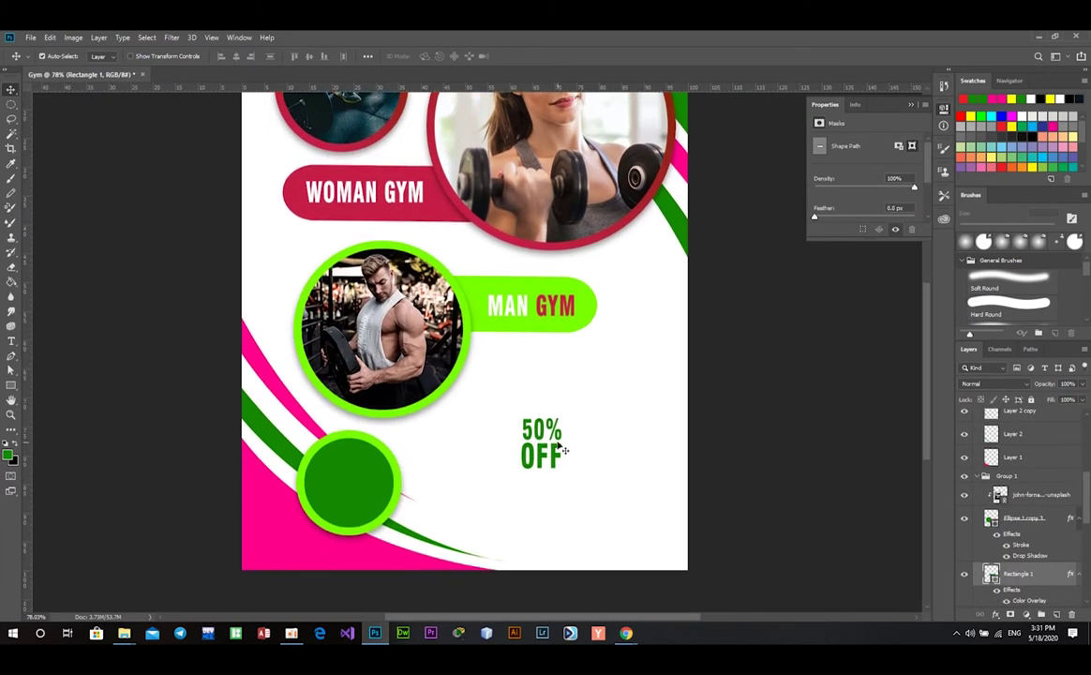
{"action": "left_click", "coordinate": [566, 449]}
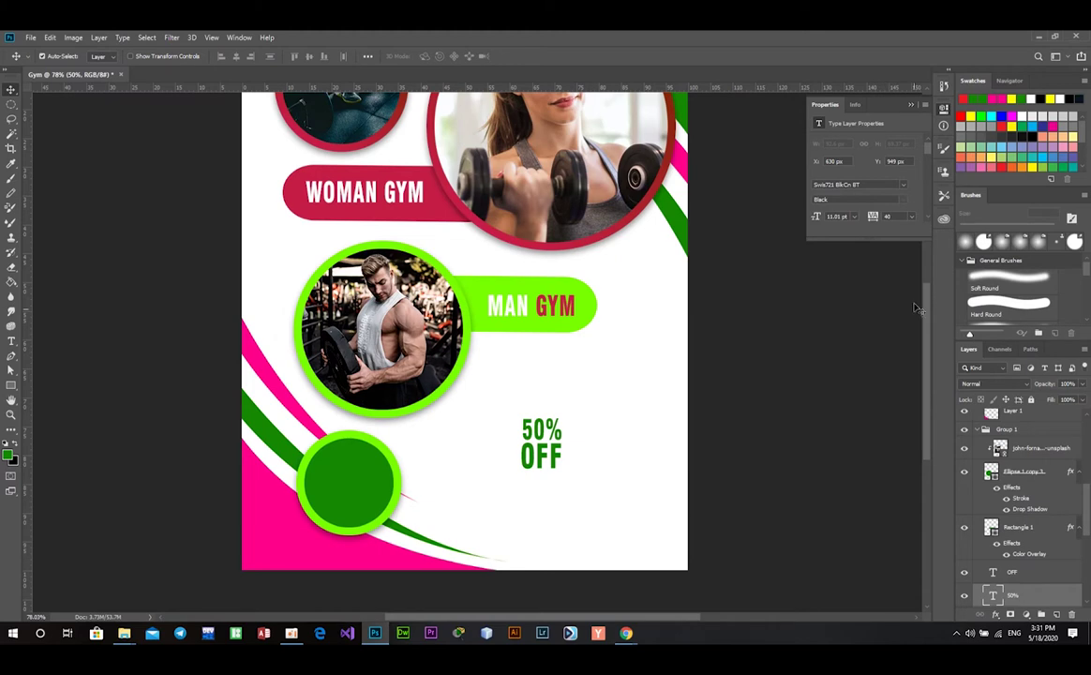
{"action": "left_click", "coordinate": [8, 456]}
{"action": "left_click", "coordinate": [936, 274]}
{"action": "right_click", "coordinate": [1026, 599]}
{"action": "left_click", "coordinate": [902, 572]}
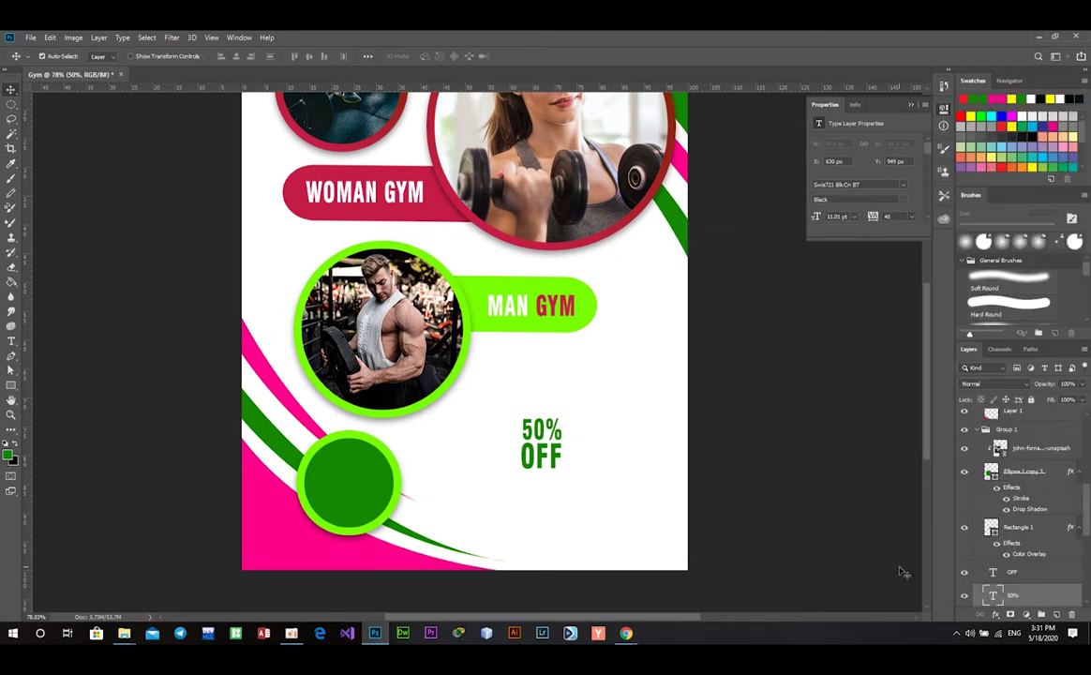
{"action": "left_click", "coordinate": [543, 459], "text": "shift"}
{"action": "left_click_drag", "start_coordinate": [543, 459], "coordinate": [471, 477]}
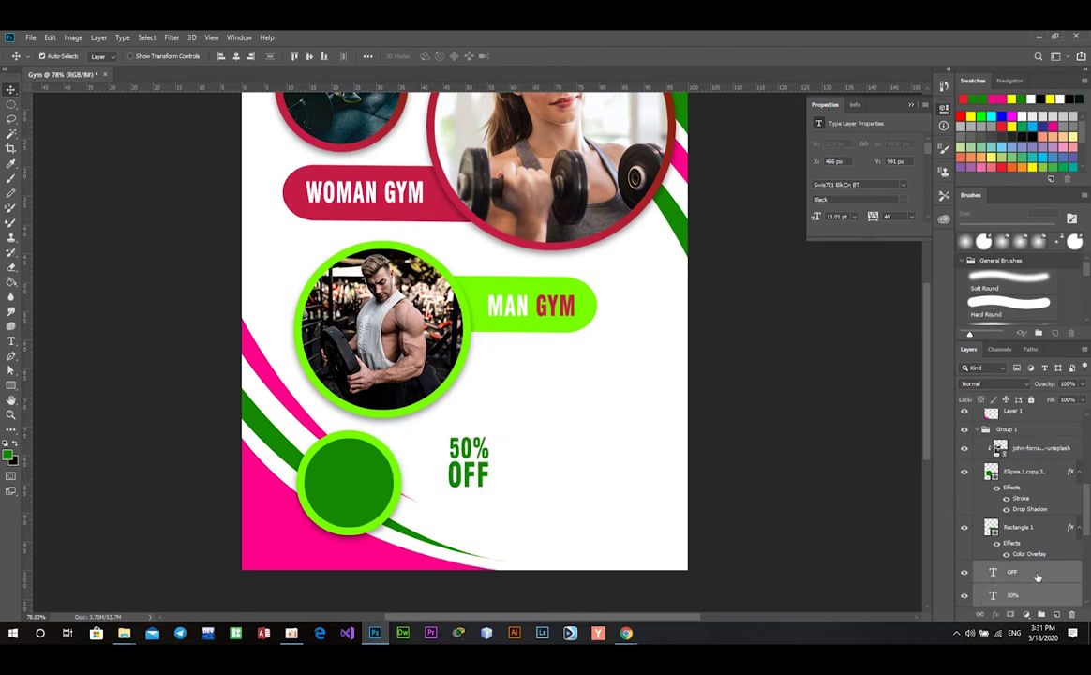
- Stack 50% and OFF above Rectangle 1 and the green circle, then drag the text onto the circle
{"action": "mouse_move", "coordinate": [1031, 577]}
{"action": "left_mouse_down"}
{"action": "mouse_move", "coordinate": [1025, 461]}
{"action": "mouse_move", "coordinate": [996, 424]}
{"action": "left_mouse_up"}
{"action": "mouse_move", "coordinate": [487, 468]}
{"action": "left_mouse_down"}
{"action": "mouse_move", "coordinate": [432, 467]}
{"action": "mouse_move", "coordinate": [492, 474]}
{"action": "left_mouse_up"}
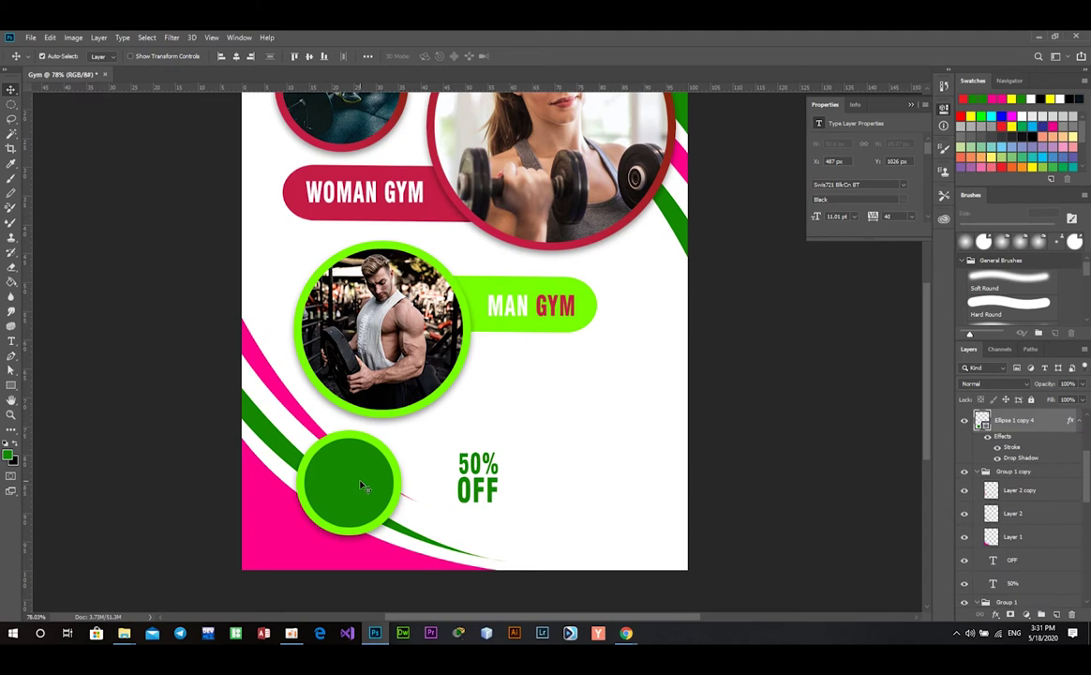
{"action": "left_click", "coordinate": [363, 485]}
{"action": "key", "text": "ctrl+shift+bracketright"}
{"action": "left_click", "coordinate": [714, 499]}
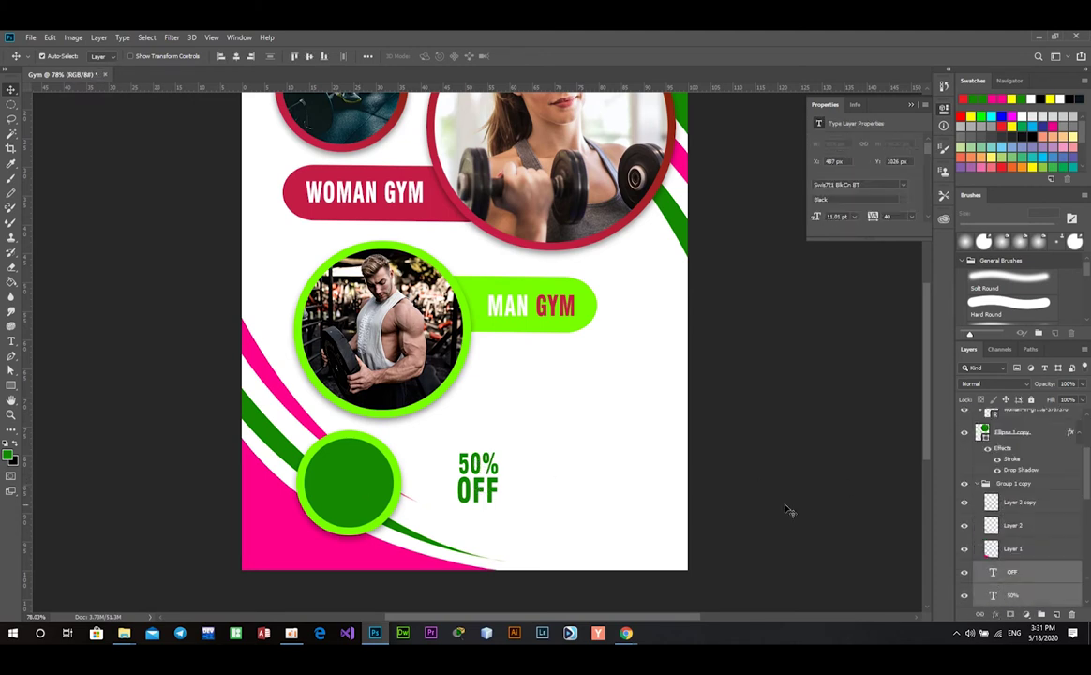
{"action": "scroll", "coordinate": [1010, 415], "scroll_direction": "up", "scroll_amount": 2}
{"action": "scroll", "coordinate": [1010, 415], "scroll_direction": "up", "scroll_amount": 1}
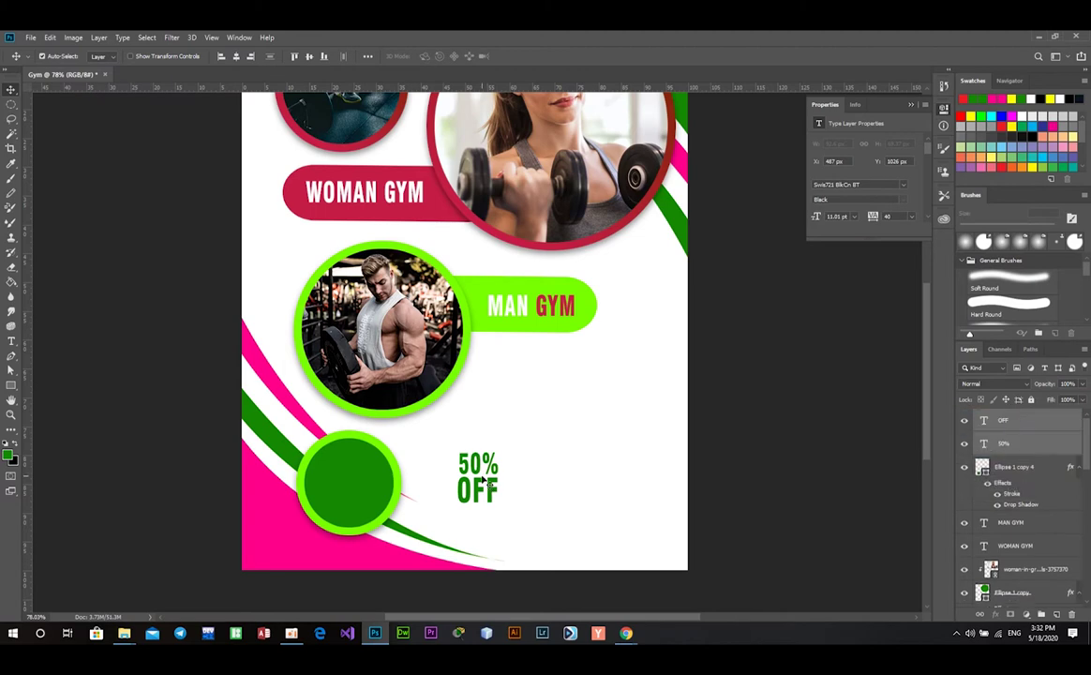
{"action": "left_click_drag", "start_coordinate": [473, 474], "coordinate": [349, 482]}
{"action": "right_click", "coordinate": [1021, 426]}
- Give both the OFF and 50% text layers a white Color Overlay
{"action": "left_click", "coordinate": [913, 114]}
{"action": "left_click", "coordinate": [676, 230]}
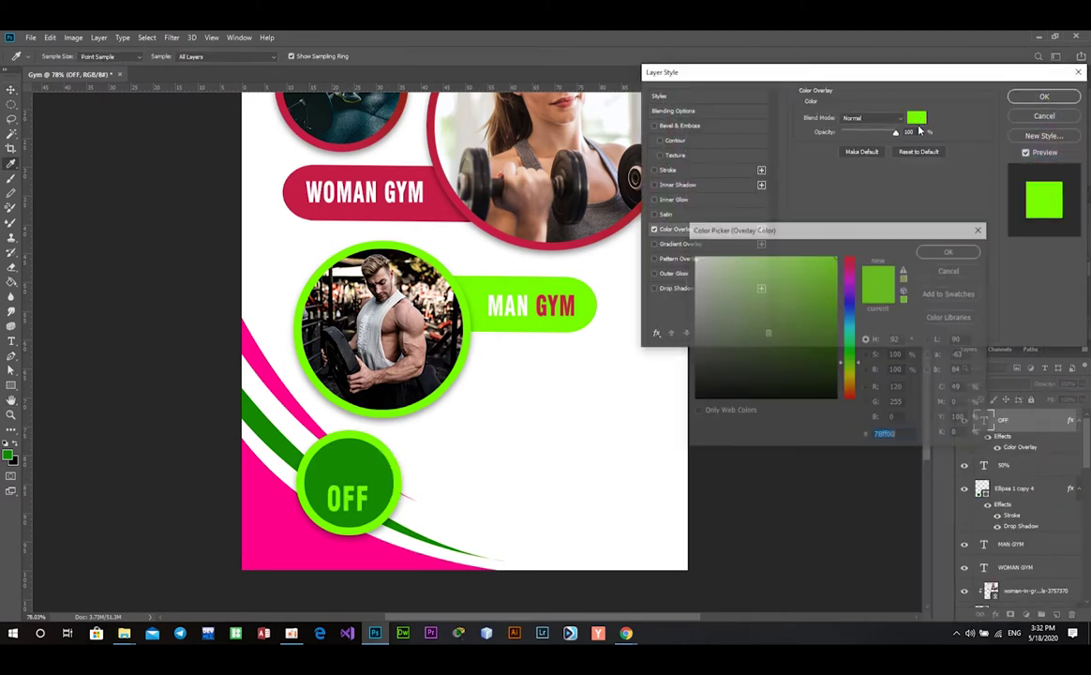
{"action": "left_click", "coordinate": [916, 117]}
{"action": "left_click", "coordinate": [698, 255]}
{"action": "left_click", "coordinate": [947, 248]}
{"action": "left_click", "coordinate": [1043, 97]}
{"action": "right_click", "coordinate": [1027, 469]}
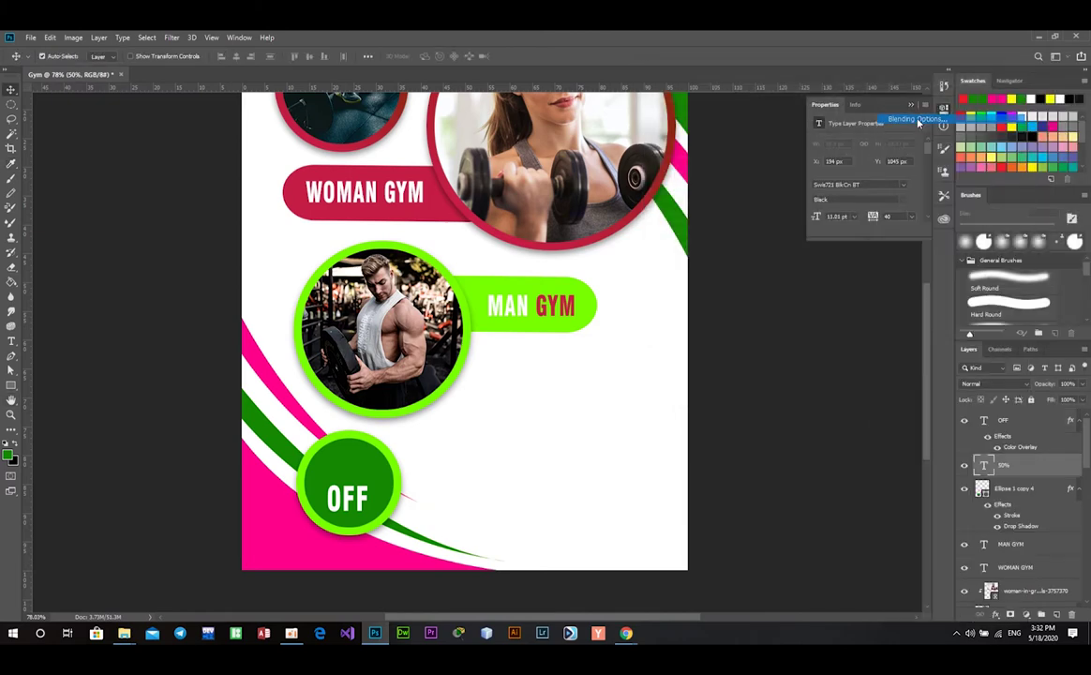
{"action": "left_click", "coordinate": [914, 115]}
{"action": "left_click", "coordinate": [654, 229]}
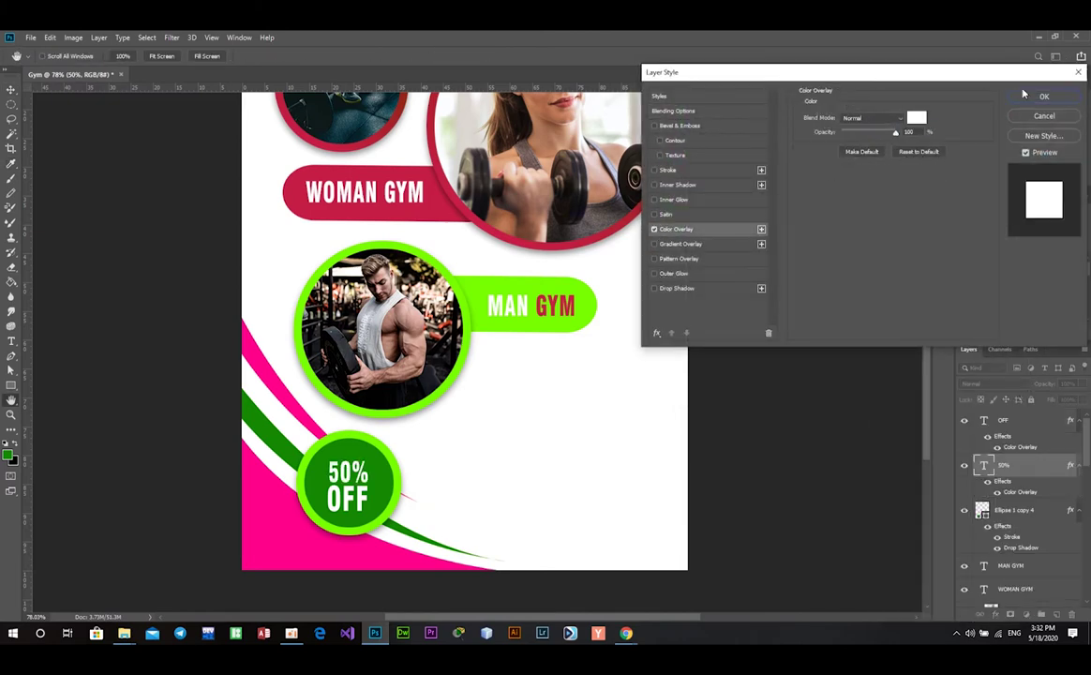
{"action": "left_click", "coordinate": [1043, 96]}
- Centre the 50% OFF text on the lower-left green circle
{"action": "left_click", "coordinate": [351, 504], "text": "shift"}
{"action": "left_click_drag", "start_coordinate": [347, 468], "coordinate": [350, 471]}
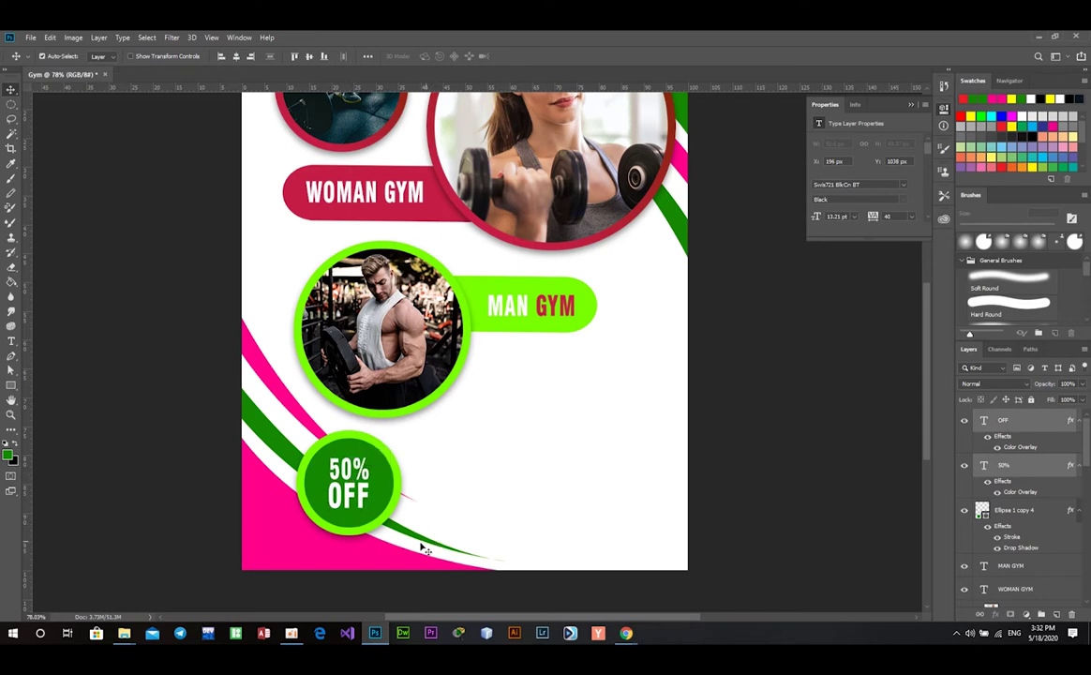
{"action": "scroll", "coordinate": [451, 544], "scroll_direction": "down", "scroll_amount": 2}
{"action": "scroll", "coordinate": [440, 529], "scroll_direction": "down", "scroll_amount": 1}
{"action": "scroll", "coordinate": [413, 496], "scroll_direction": "up", "scroll_amount": 1}
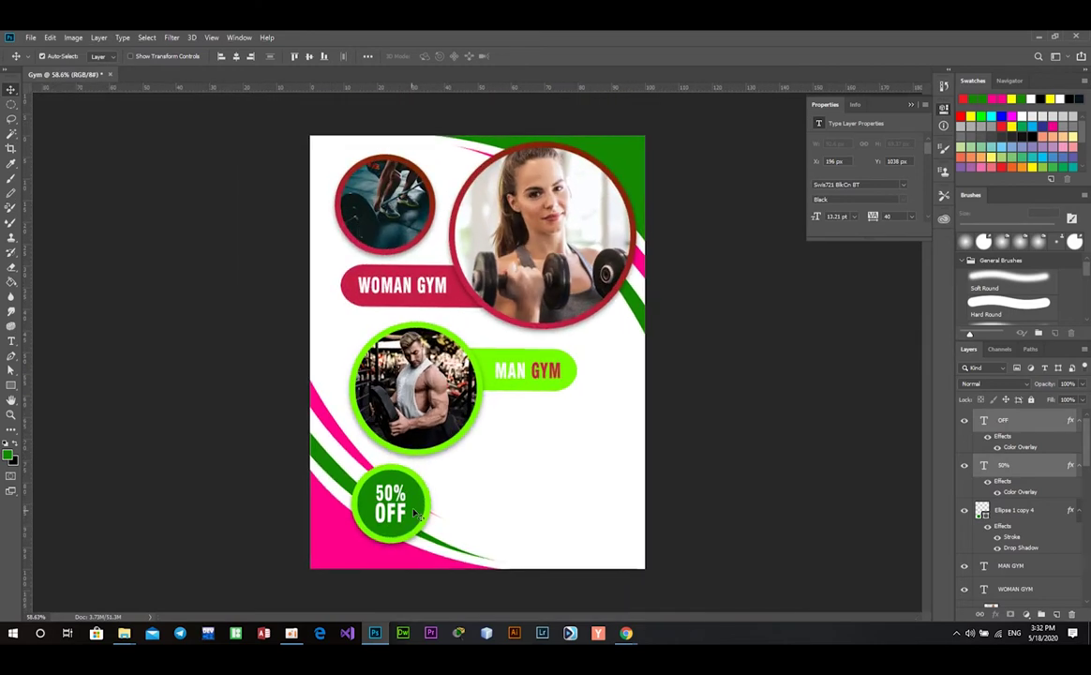
{"action": "left_click", "coordinate": [393, 506]}
- Raise the MAN GYM bar and the man photo slightly
{"action": "scroll", "coordinate": [592, 509], "scroll_direction": "down", "scroll_amount": 1}
{"action": "scroll", "coordinate": [591, 508], "scroll_direction": "up", "scroll_amount": 1}
{"action": "scroll", "coordinate": [588, 507], "scroll_direction": "down", "scroll_amount": 1}
{"action": "scroll", "coordinate": [524, 469], "scroll_direction": "up", "scroll_amount": 1}
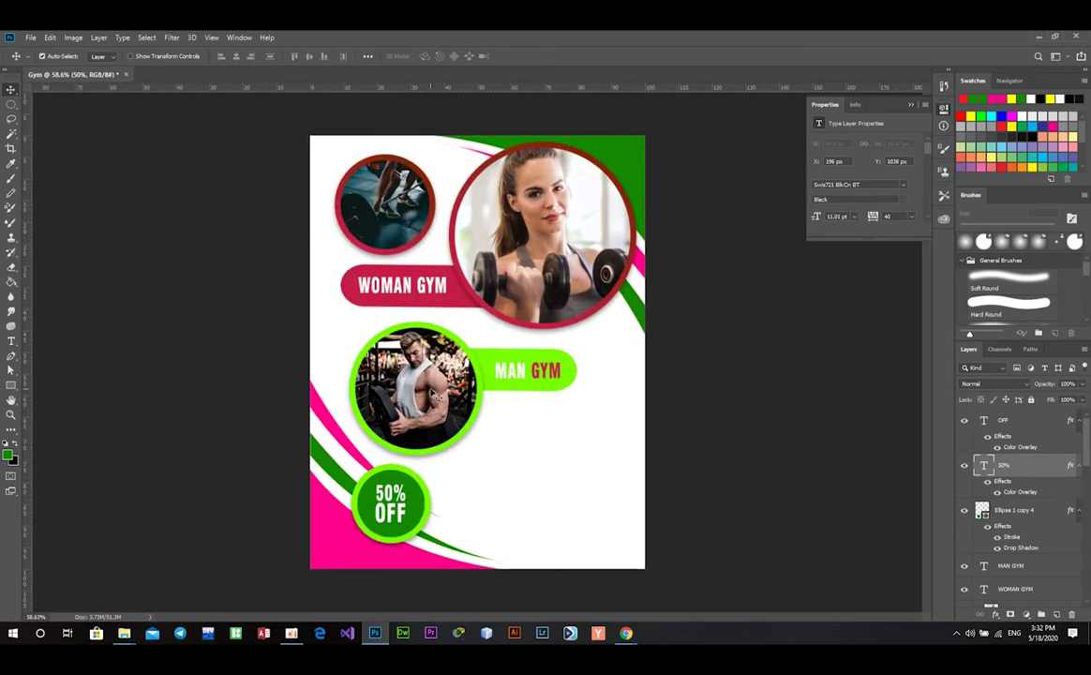
{"action": "left_click", "coordinate": [437, 398]}
{"action": "mouse_move", "coordinate": [607, 425]}
{"action": "left_mouse_down"}
{"action": "mouse_move", "coordinate": [372, 334]}
{"action": "mouse_move", "coordinate": [492, 409]}
{"action": "left_mouse_up"}
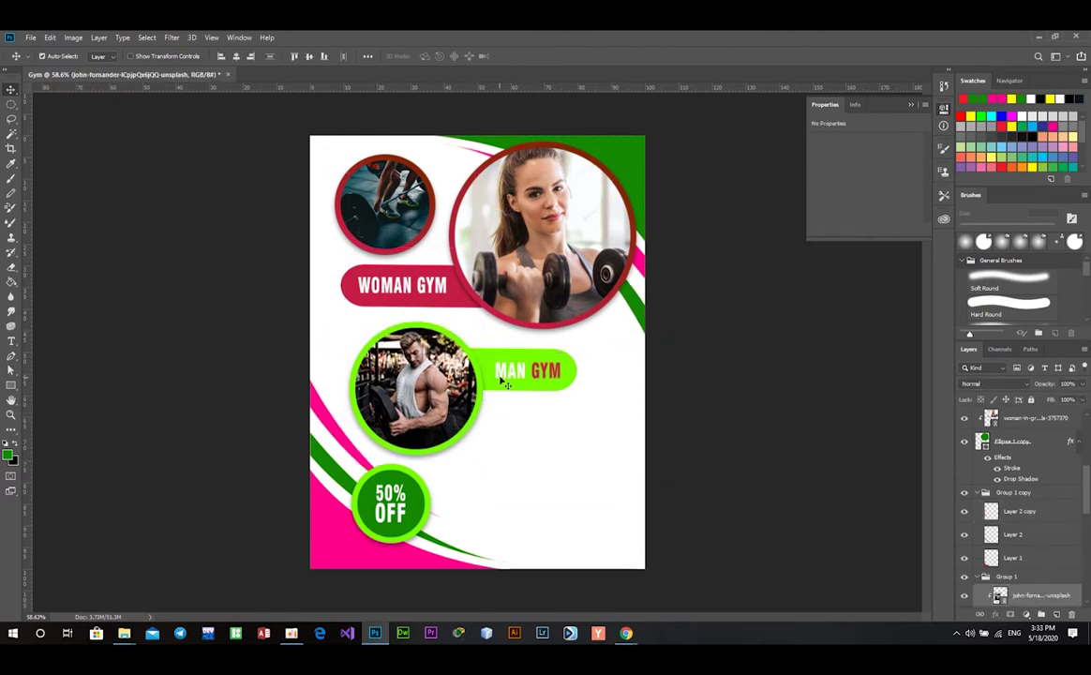
{"action": "left_click_drag", "start_coordinate": [515, 378], "coordinate": [522, 378]}
{"action": "mouse_move", "coordinate": [638, 414]}
{"action": "left_mouse_down"}
{"action": "mouse_move", "coordinate": [468, 394]}
{"action": "mouse_move", "coordinate": [448, 439]}
{"action": "left_mouse_up"}
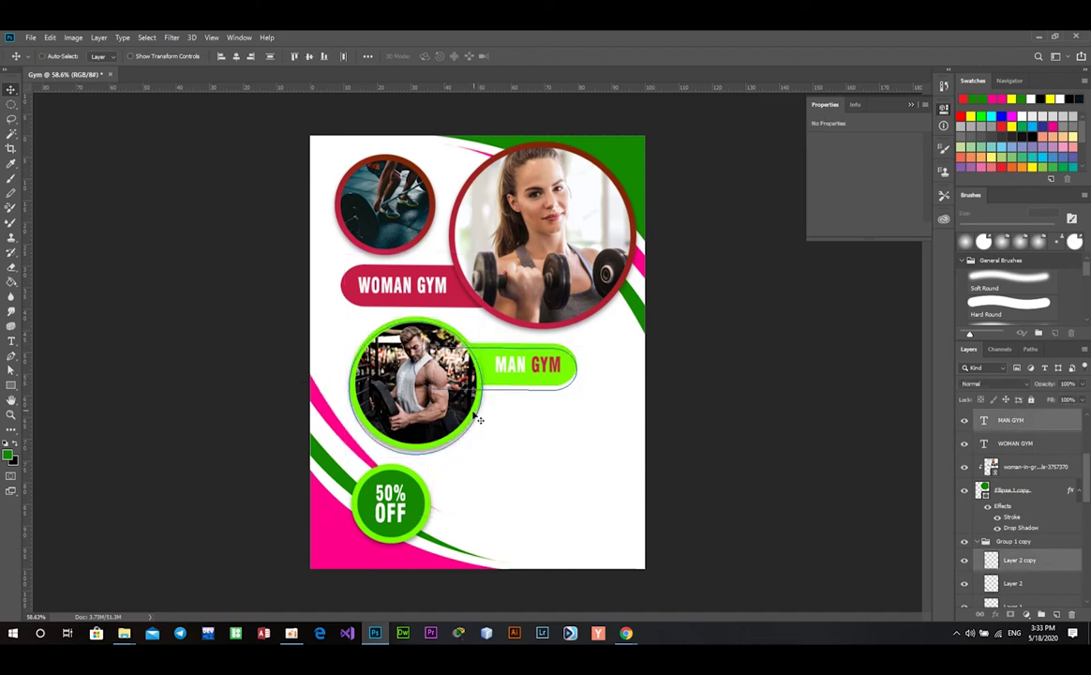
{"action": "left_click_drag", "start_coordinate": [448, 439], "coordinate": [449, 436]}
- Move the 50% OFF badge up about 19 px and scale it down to 81.3%
{"action": "left_click", "coordinate": [388, 470]}
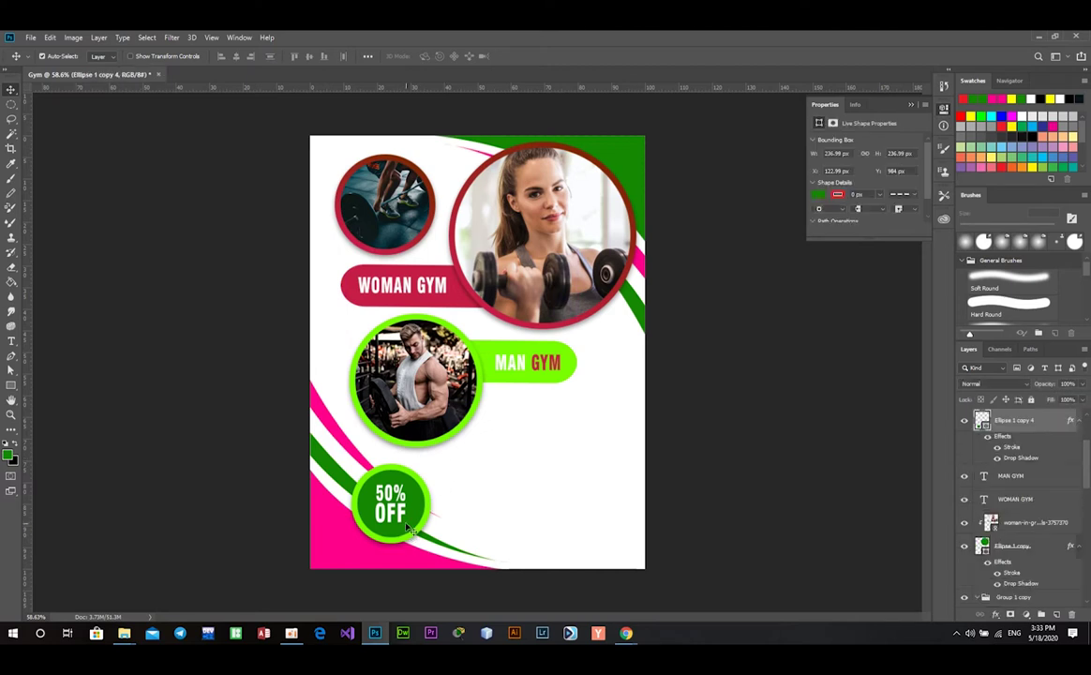
{"action": "left_click_drag", "start_coordinate": [410, 528], "coordinate": [407, 510]}
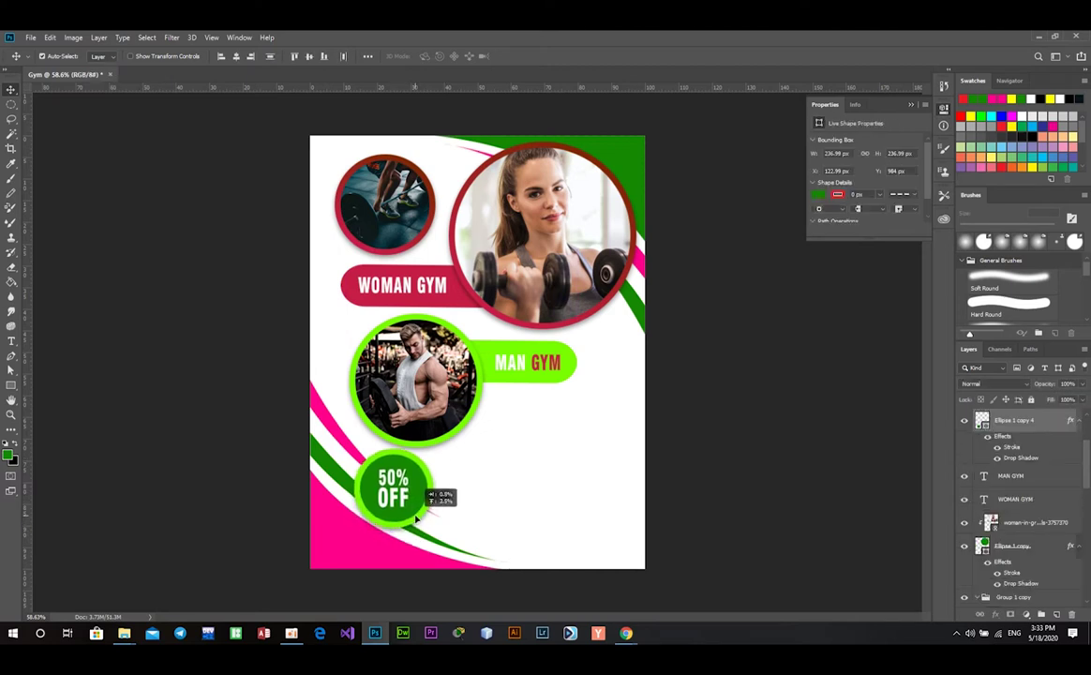
{"action": "key", "text": "ctrl+t"}
{"action": "left_click_drag", "start_coordinate": [429, 526], "coordinate": [410, 507]}
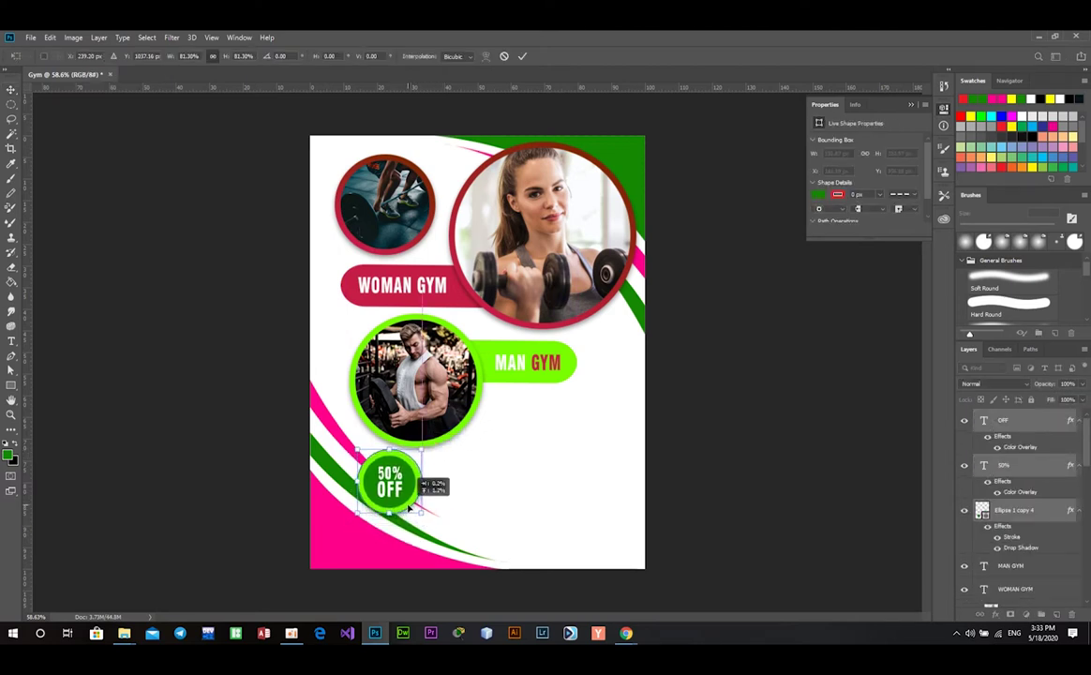
{"action": "key", "text": "Left"}
{"action": "key", "text": "Left"}
{"action": "key", "text": "Left"}
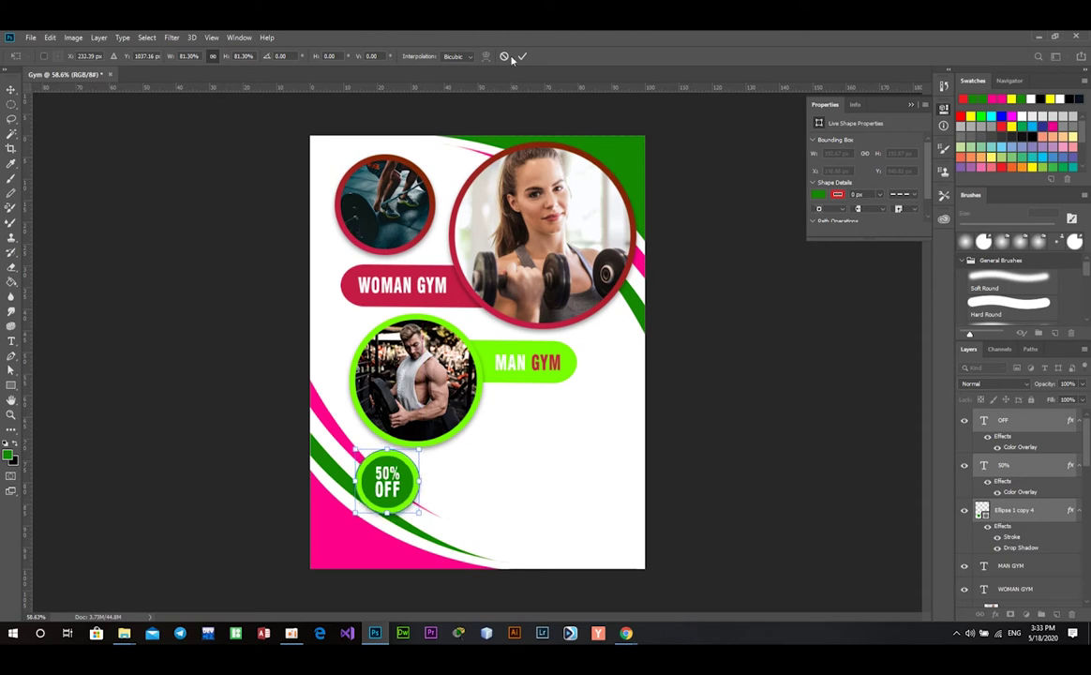
{"action": "left_click", "coordinate": [521, 56]}
{"action": "right_click", "coordinate": [11, 386]}
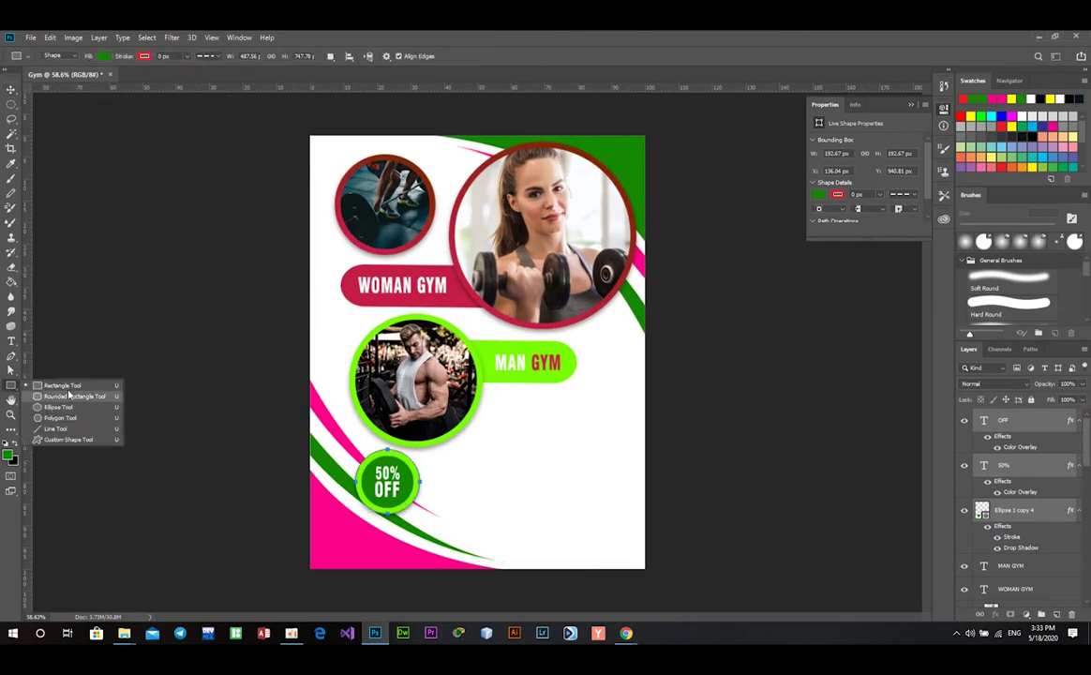
- Draw a wide green rounded-rectangle bar near the flyer bottom and stretch its left edge outward
{"action": "left_click", "coordinate": [70, 390]}
{"action": "mouse_move", "coordinate": [348, 528]}
{"action": "left_mouse_down"}
{"action": "mouse_move", "coordinate": [413, 554]}
{"action": "mouse_move", "coordinate": [615, 553]}
{"action": "left_mouse_up"}
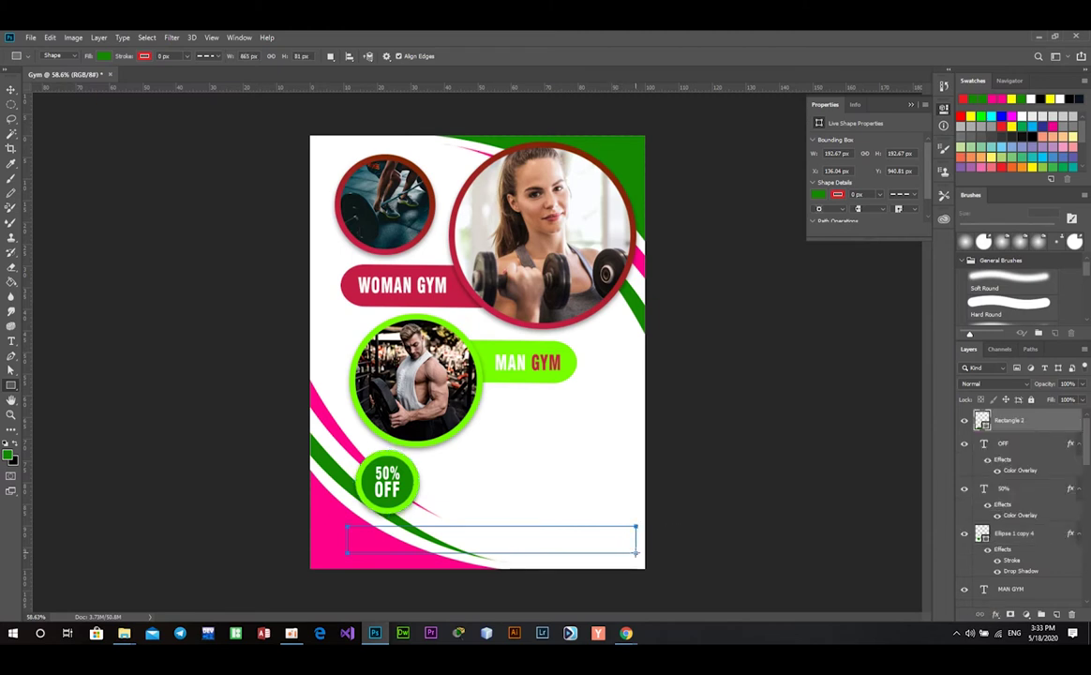
{"action": "left_click_drag", "start_coordinate": [635, 552], "coordinate": [635, 552]}
{"action": "key", "text": "v"}
{"action": "key", "text": "shift+Left"}
{"action": "key", "text": "shift+Left"}
{"action": "key", "text": "shift+Left"}
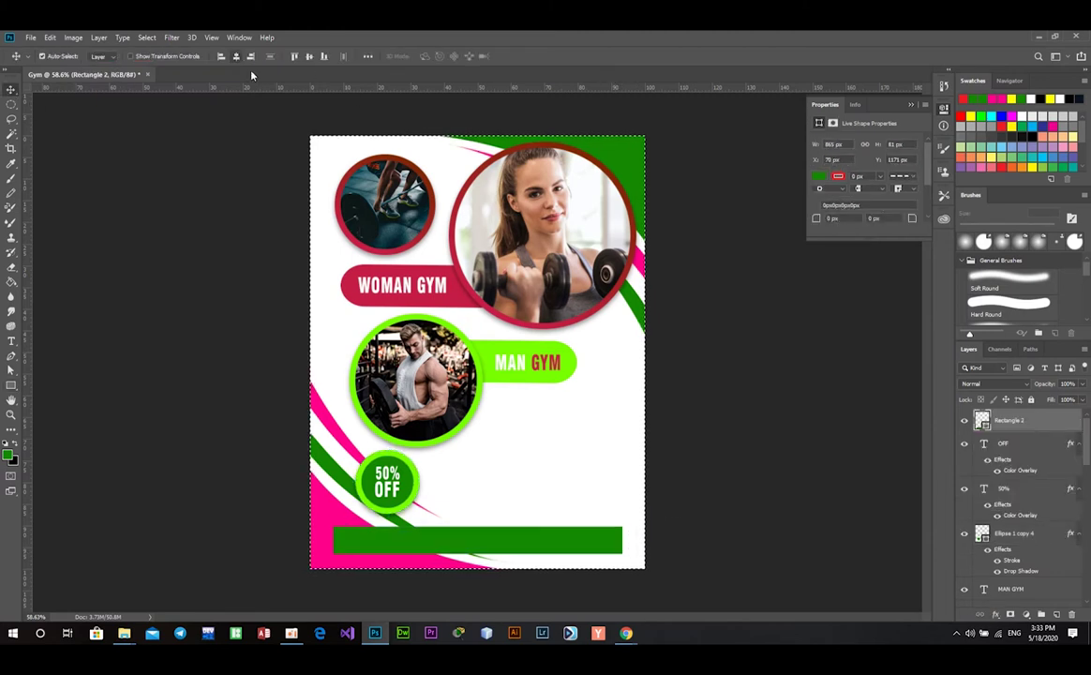
{"action": "key", "text": "ctrl+t"}
{"action": "left_click_drag", "start_coordinate": [335, 540], "coordinate": [323, 540]}
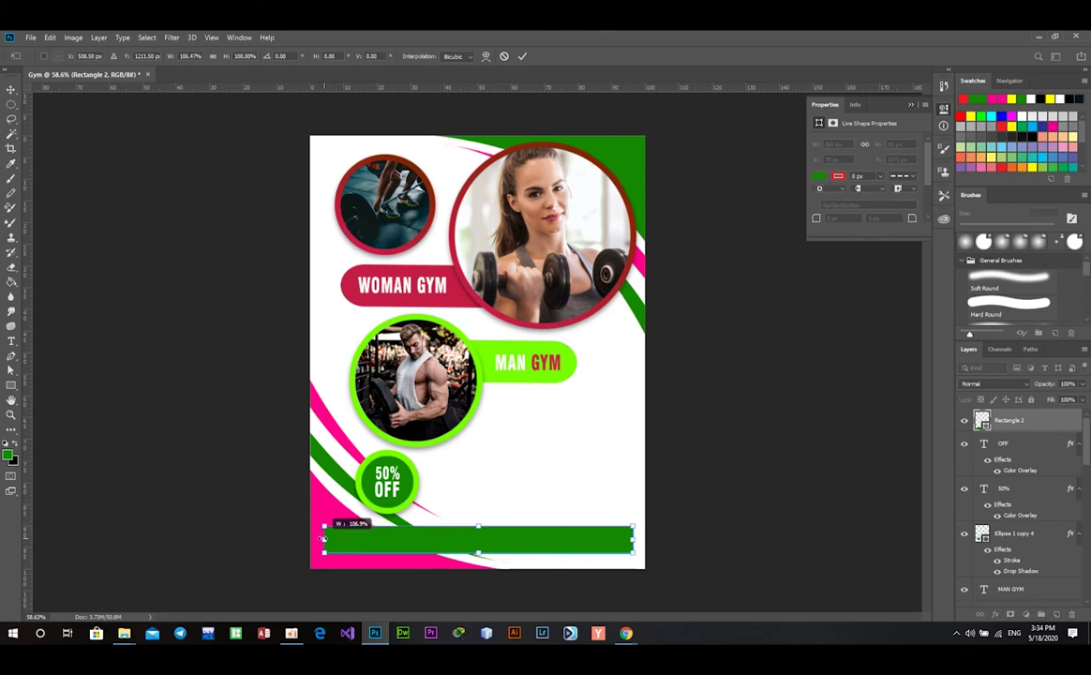
{"action": "left_click", "coordinate": [522, 56]}
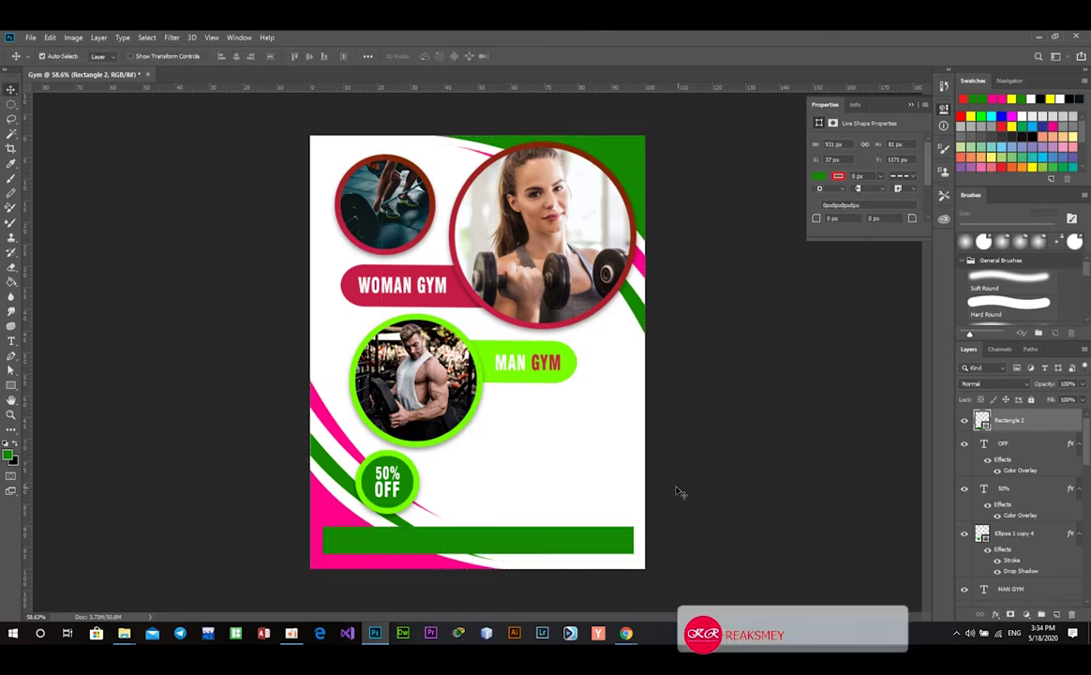
{"action": "right_click", "coordinate": [1011, 423]}
- Give the bottom bar a tighter drop shadow and 13 px rounded corners, then fine-tune its position
{"action": "left_click", "coordinate": [871, 156]}
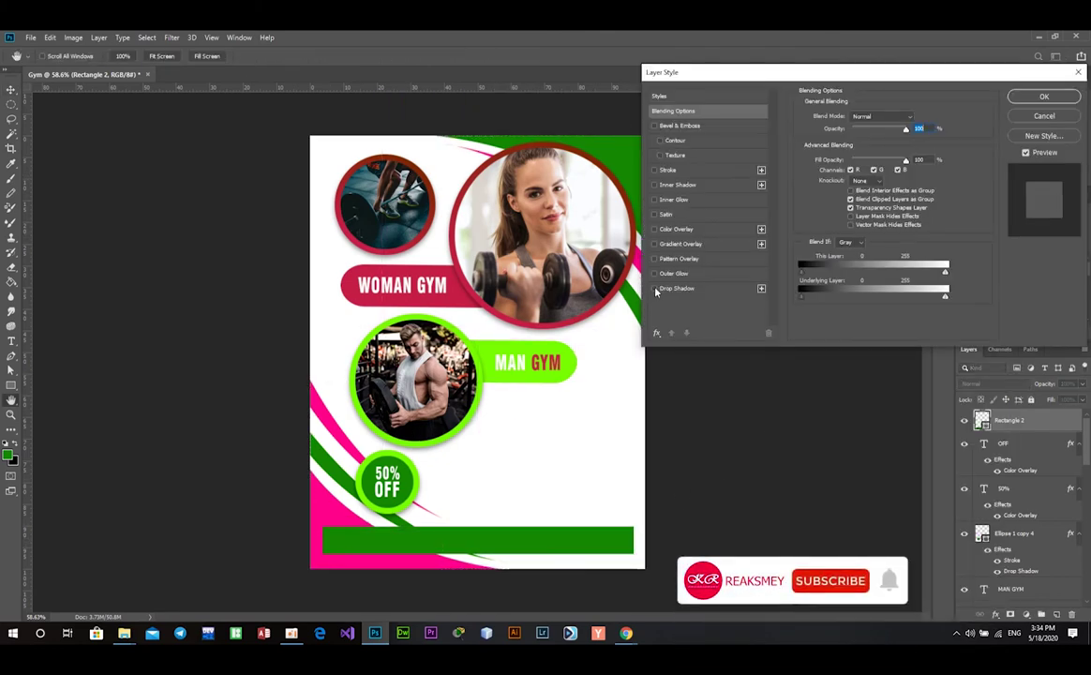
{"action": "left_click", "coordinate": [677, 287]}
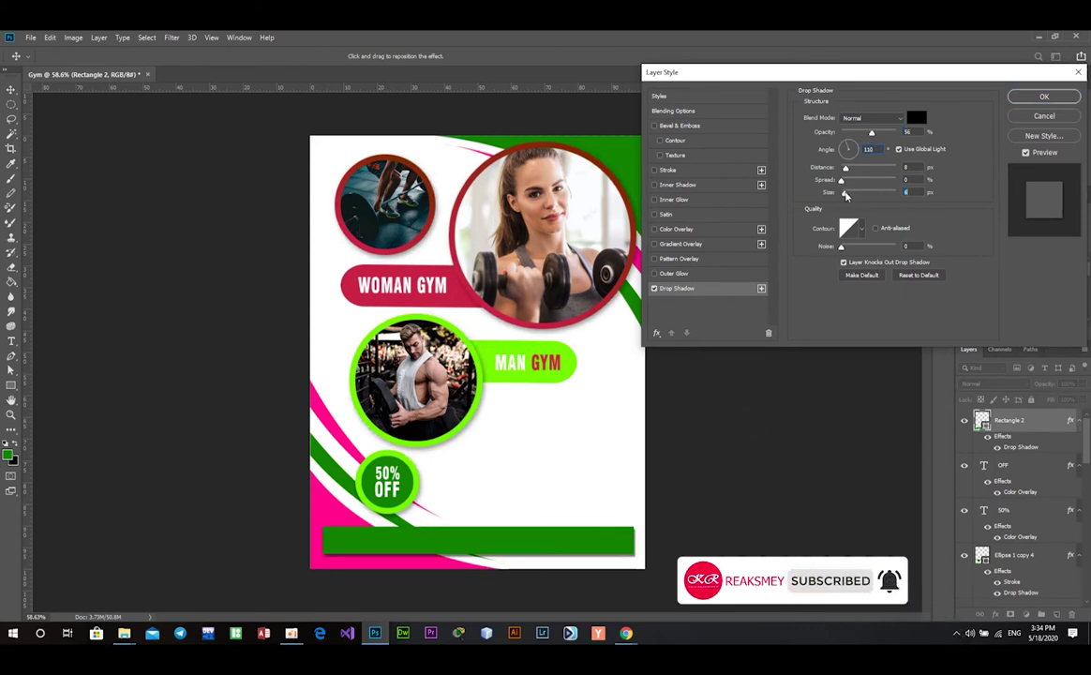
{"action": "left_click_drag", "start_coordinate": [846, 194], "coordinate": [844, 196]}
{"action": "key", "text": "Return"}
{"action": "type", "text": "13"}
{"action": "key", "text": "Return"}
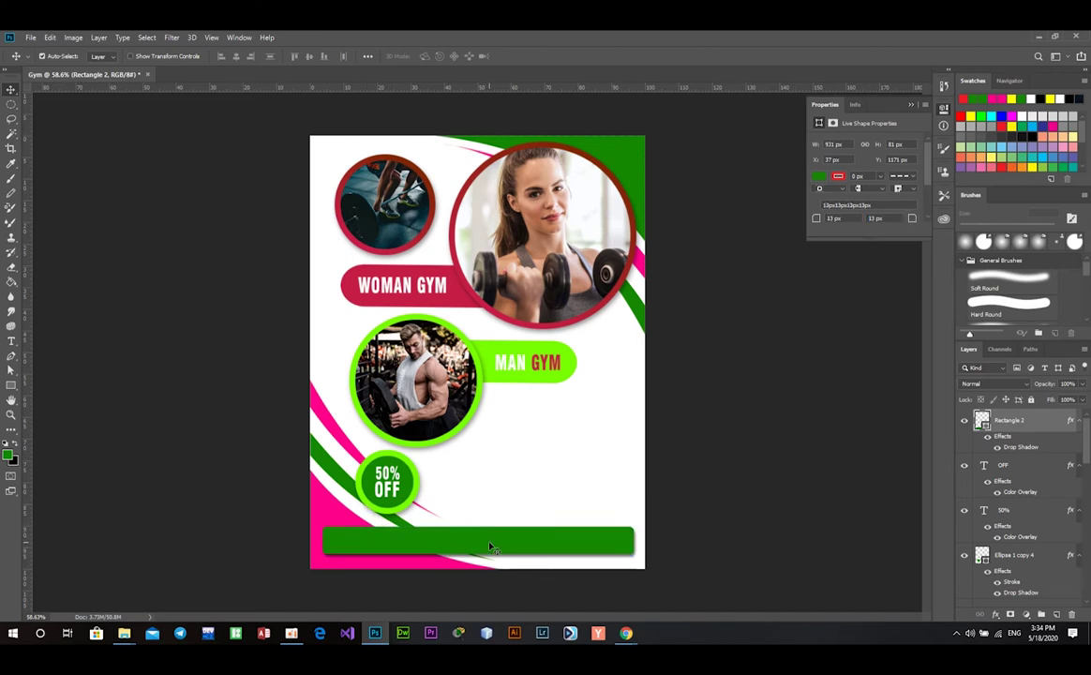
{"action": "left_click_drag", "start_coordinate": [489, 547], "coordinate": [489, 553]}
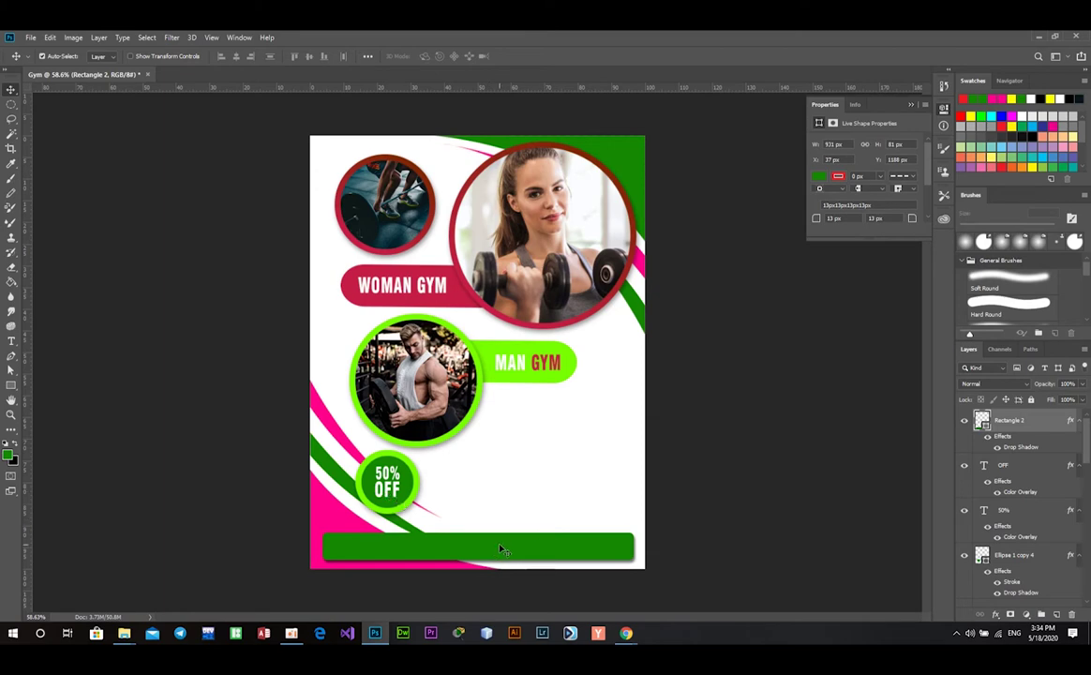
{"action": "left_click_drag", "start_coordinate": [520, 551], "coordinate": [533, 544]}
- Add a bright lime-green Color Overlay sampled from the MAN GYM bar to the bottom bar
{"action": "right_click", "coordinate": [1030, 424]}
{"action": "left_click", "coordinate": [817, 150]}
{"action": "left_click", "coordinate": [656, 229]}
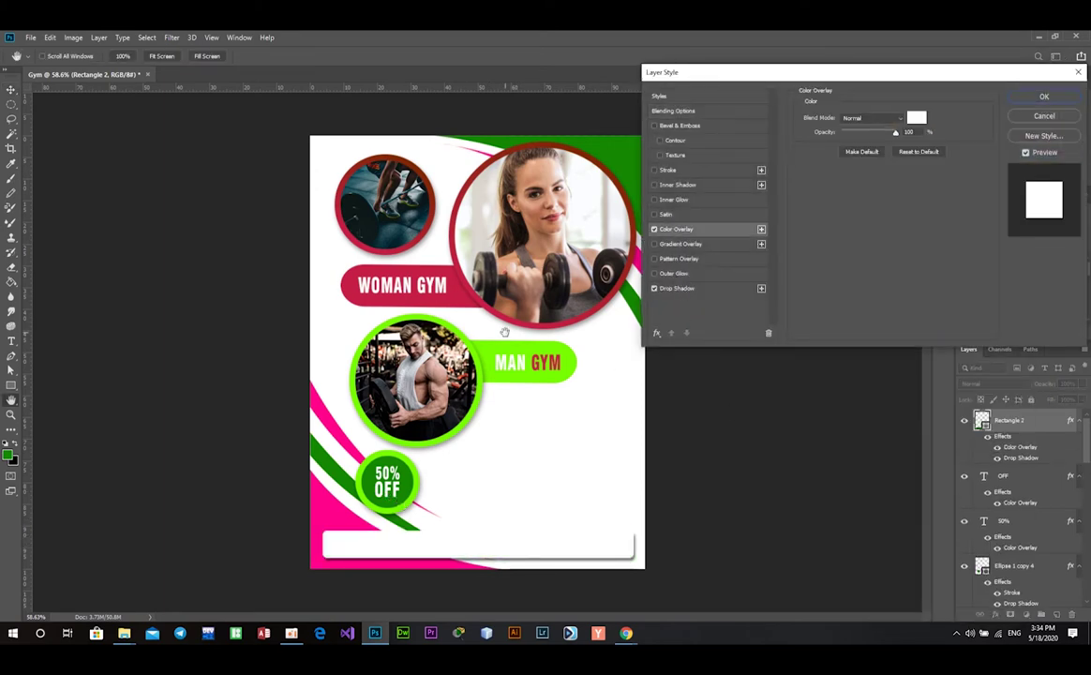
{"action": "left_click", "coordinate": [916, 117]}
{"action": "left_click", "coordinate": [490, 345]}
{"action": "left_click", "coordinate": [967, 253]}
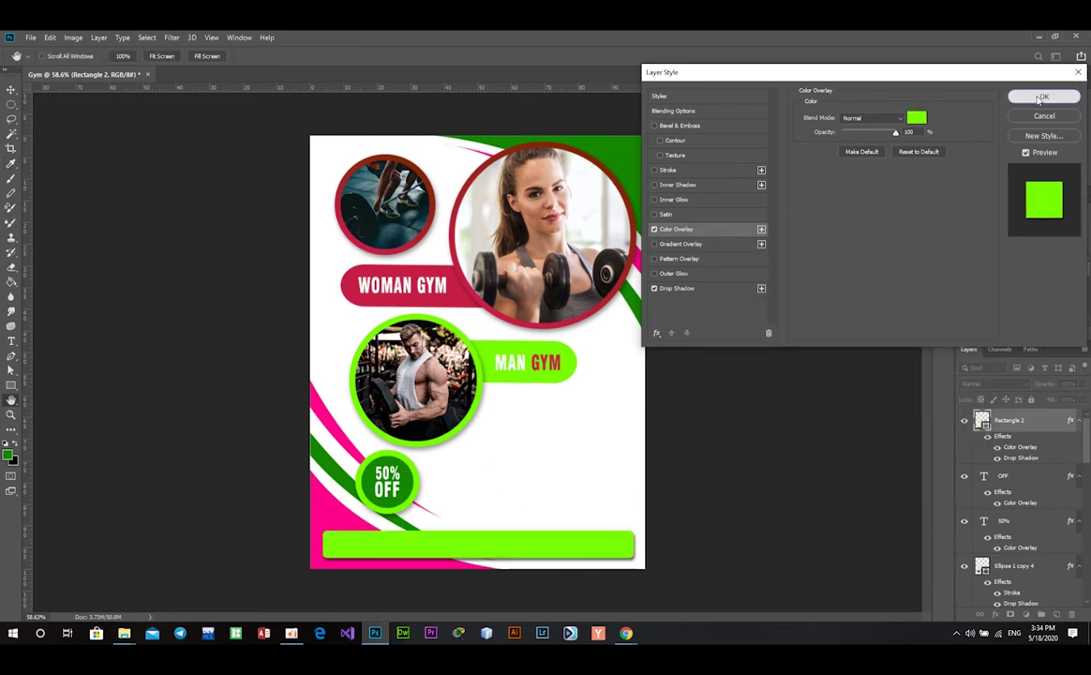
{"action": "left_click", "coordinate": [1044, 97]}
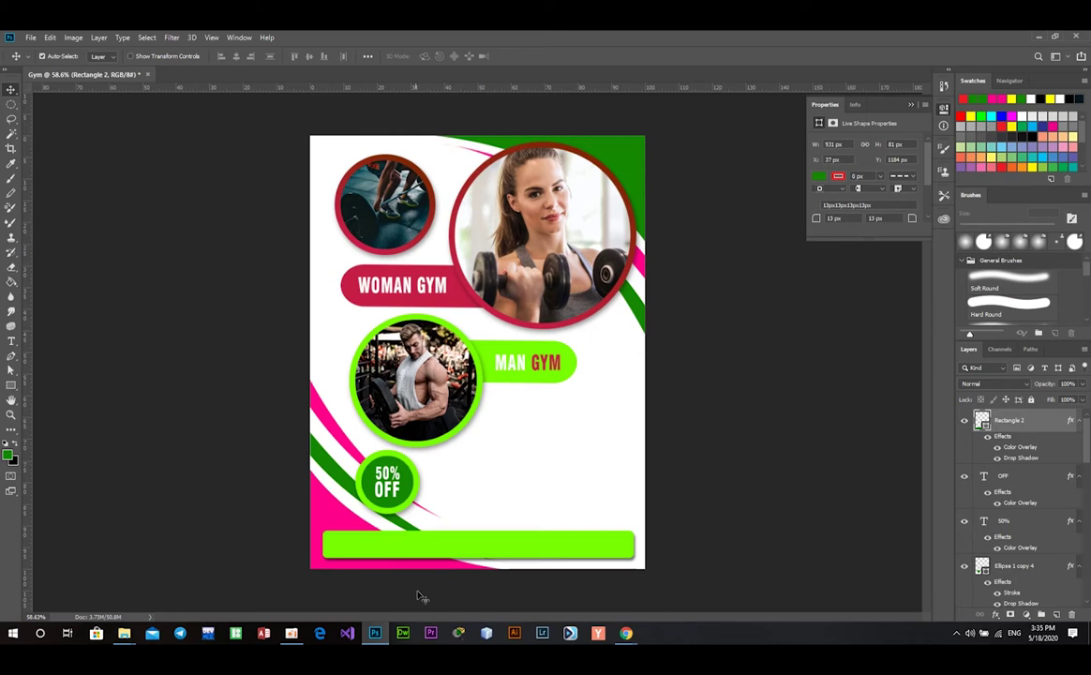
- Look up the red bar's overlay hex code to use as the icon colour in the icon browser
{"action": "left_click", "coordinate": [235, 634]}
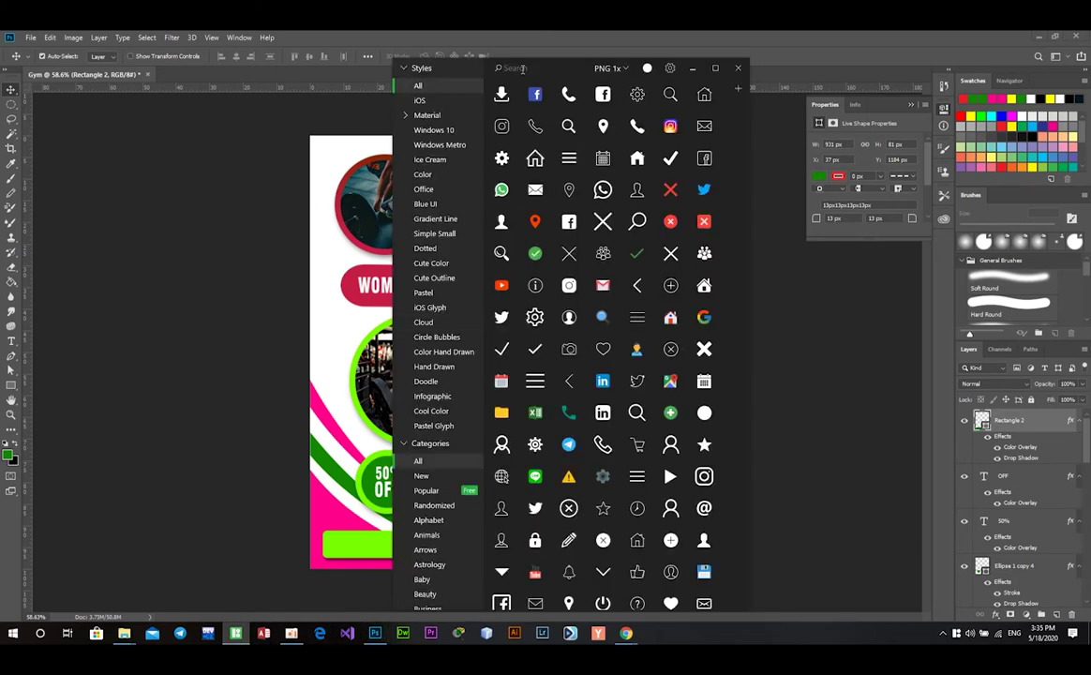
{"action": "type", "text": "email"}
{"action": "left_click", "coordinate": [646, 67]}
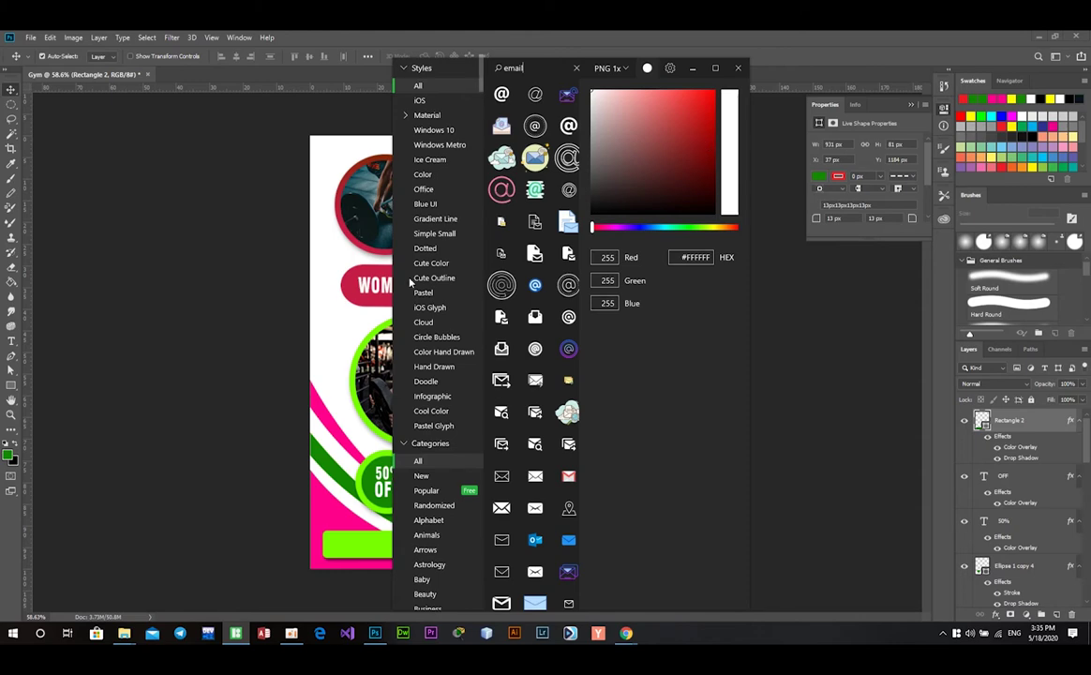
{"action": "left_click", "coordinate": [375, 257]}
{"action": "right_click", "coordinate": [1039, 575]}
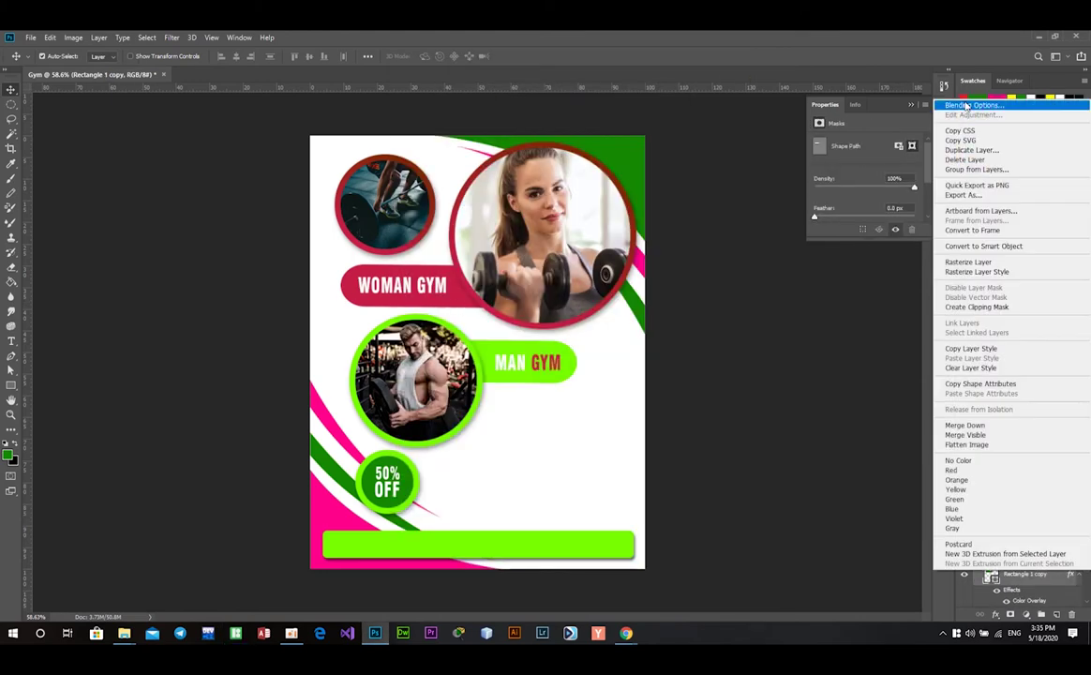
{"action": "left_click", "coordinate": [970, 107]}
{"action": "left_click", "coordinate": [669, 228]}
{"action": "left_click", "coordinate": [916, 117]}
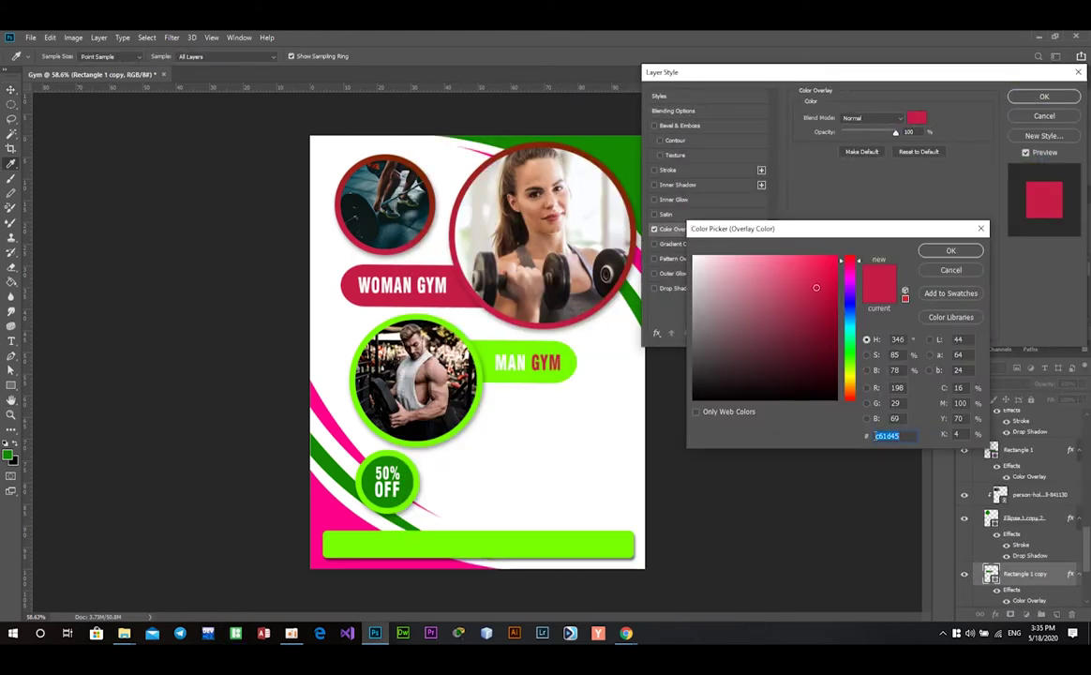
{"action": "left_click", "coordinate": [951, 251]}
{"action": "left_click", "coordinate": [1043, 96]}
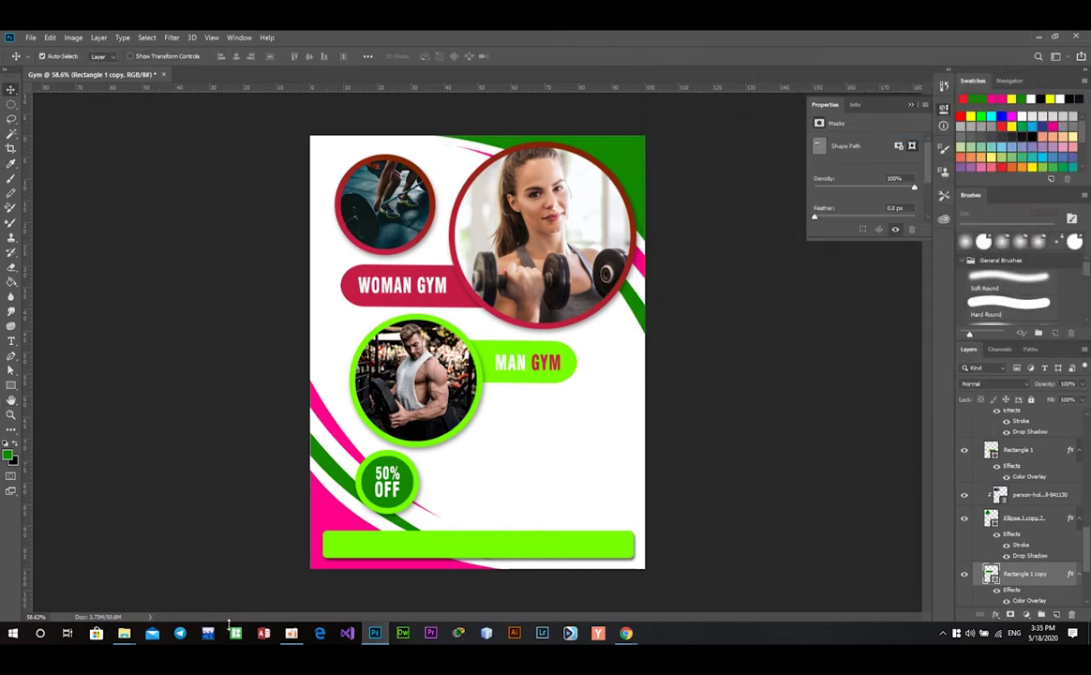
{"action": "left_click", "coordinate": [235, 632]}
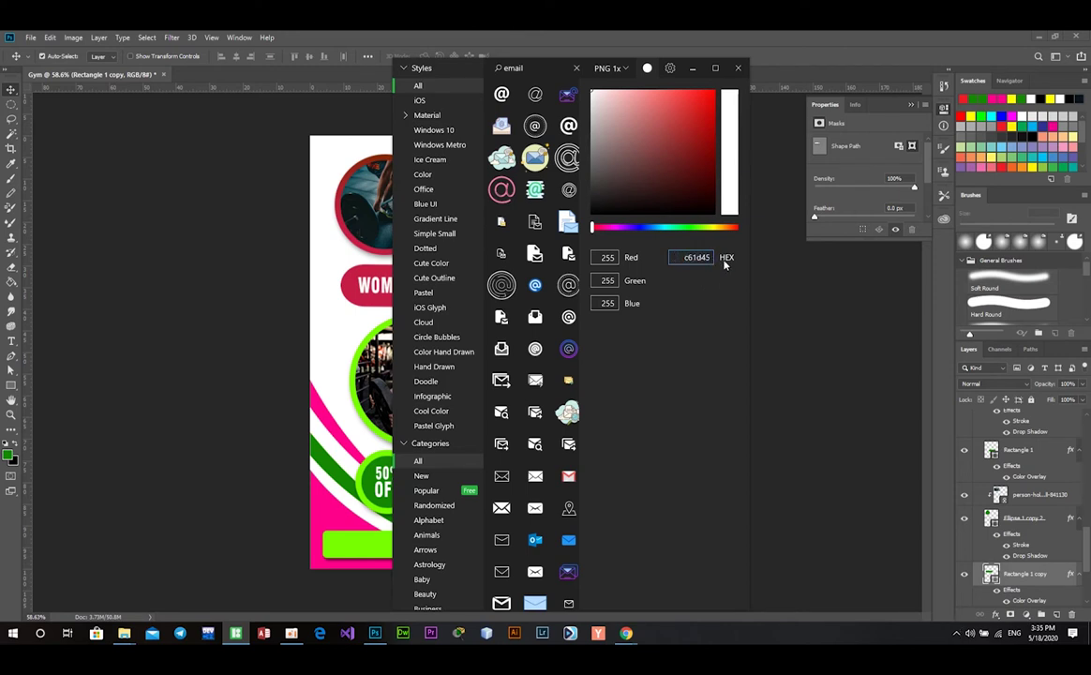
- Tint the Icons8 email icon results red (#EE3147)
{"action": "left_click", "coordinate": [694, 257]}
{"action": "type", "text": "61d"}
{"action": "key", "text": "Return"}
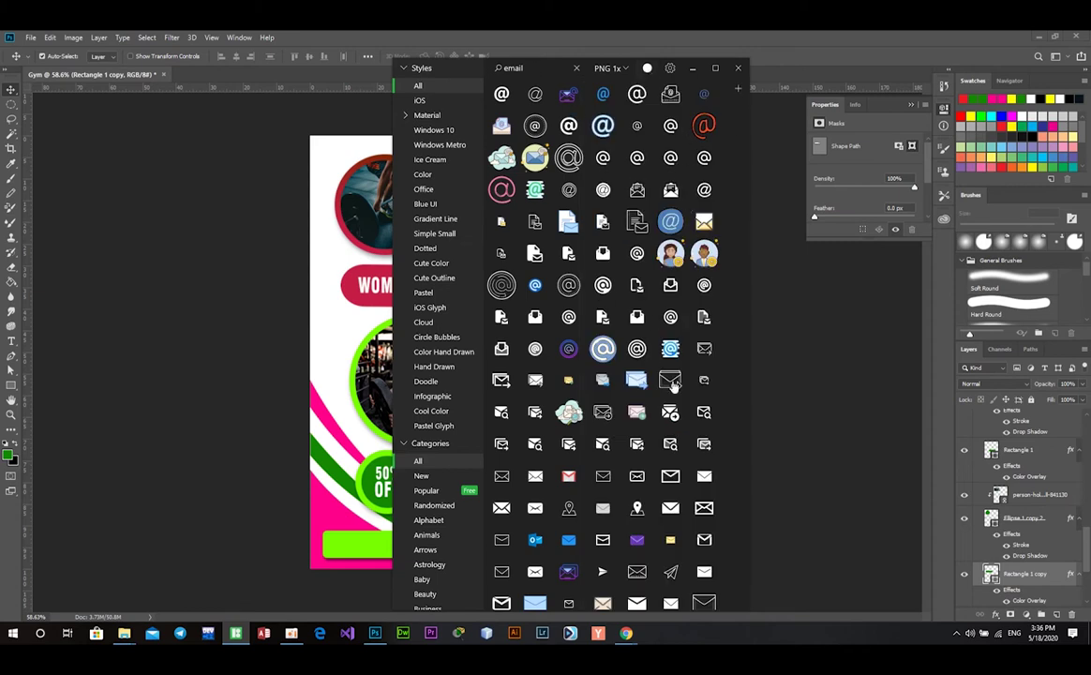
{"action": "left_click", "coordinate": [647, 69]}
{"action": "left_click_drag", "start_coordinate": [712, 110], "coordinate": [705, 113]}
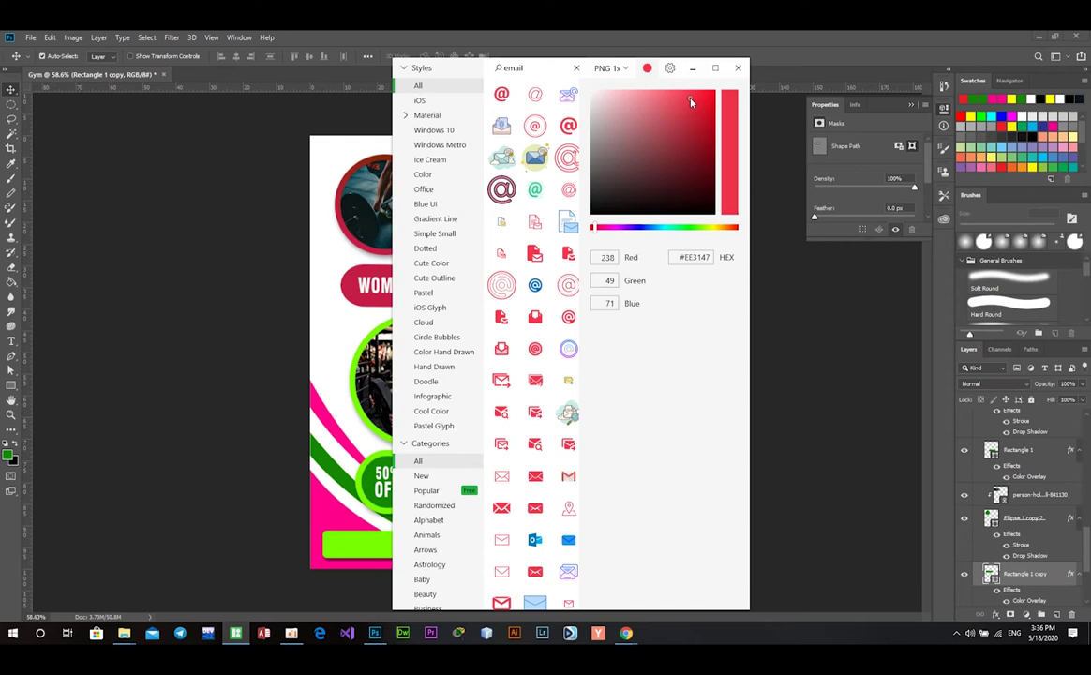
{"action": "left_click", "coordinate": [640, 462]}
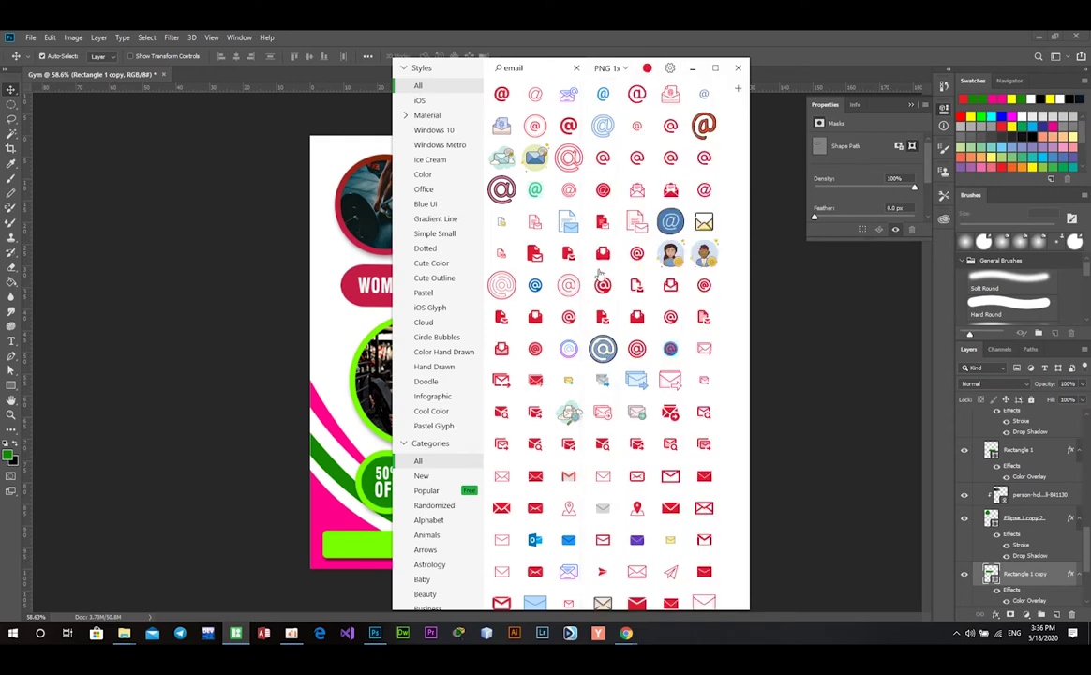
- Save the filled envelope icon as message_filled_50px.png in the icons folder
{"action": "right_click", "coordinate": [536, 476]}
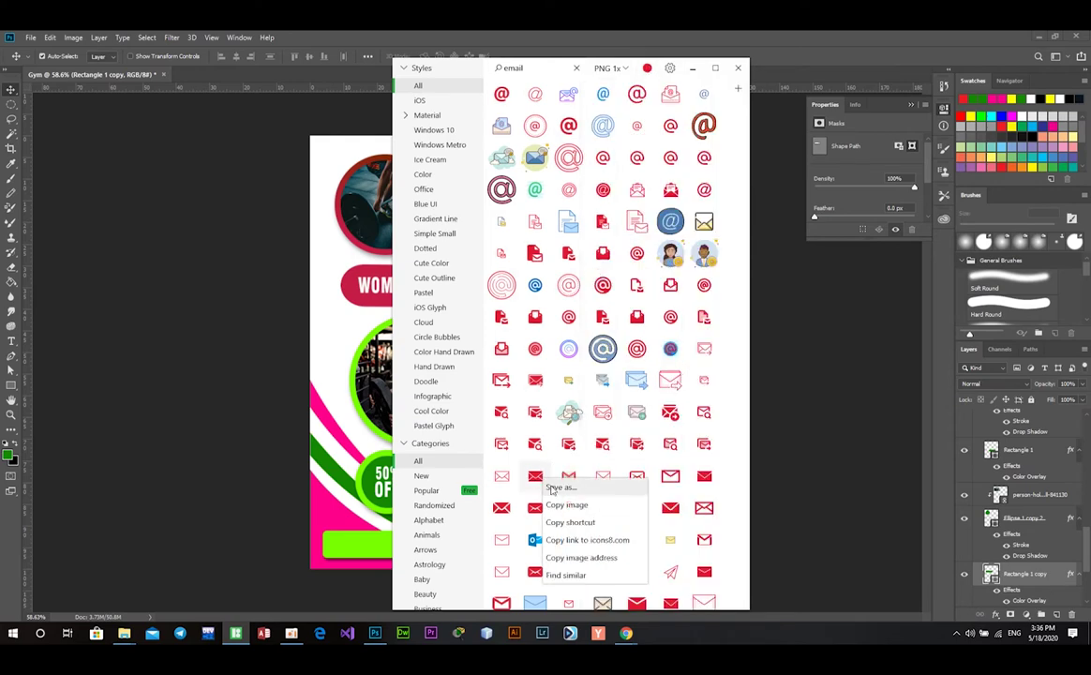
{"action": "left_click", "coordinate": [557, 485]}
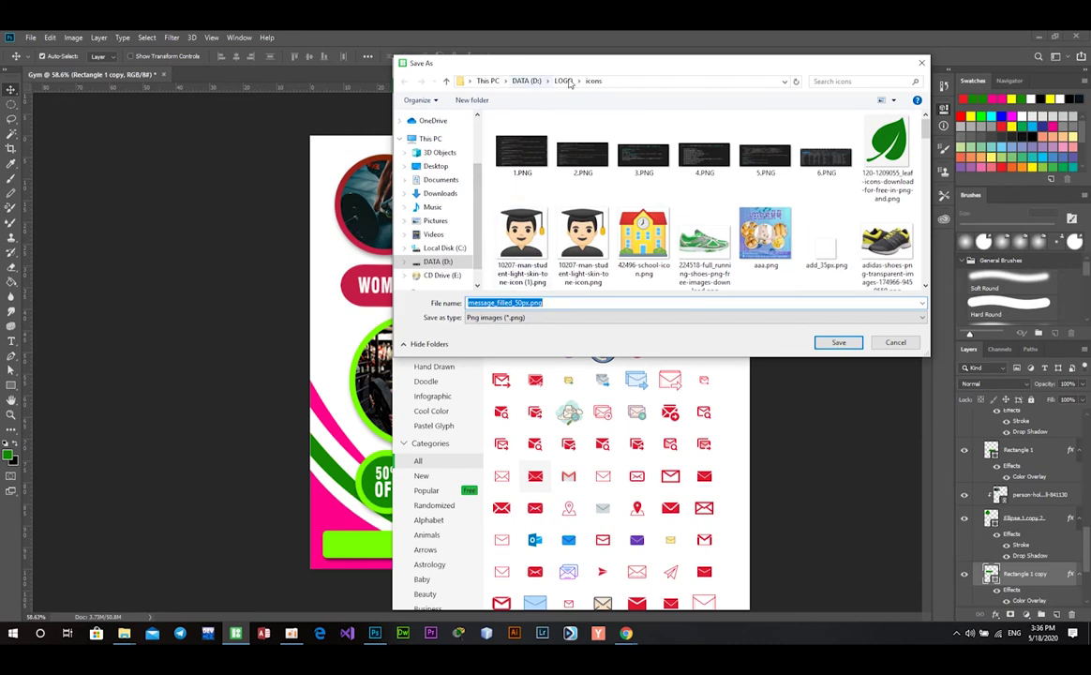
{"action": "left_click", "coordinate": [835, 343]}
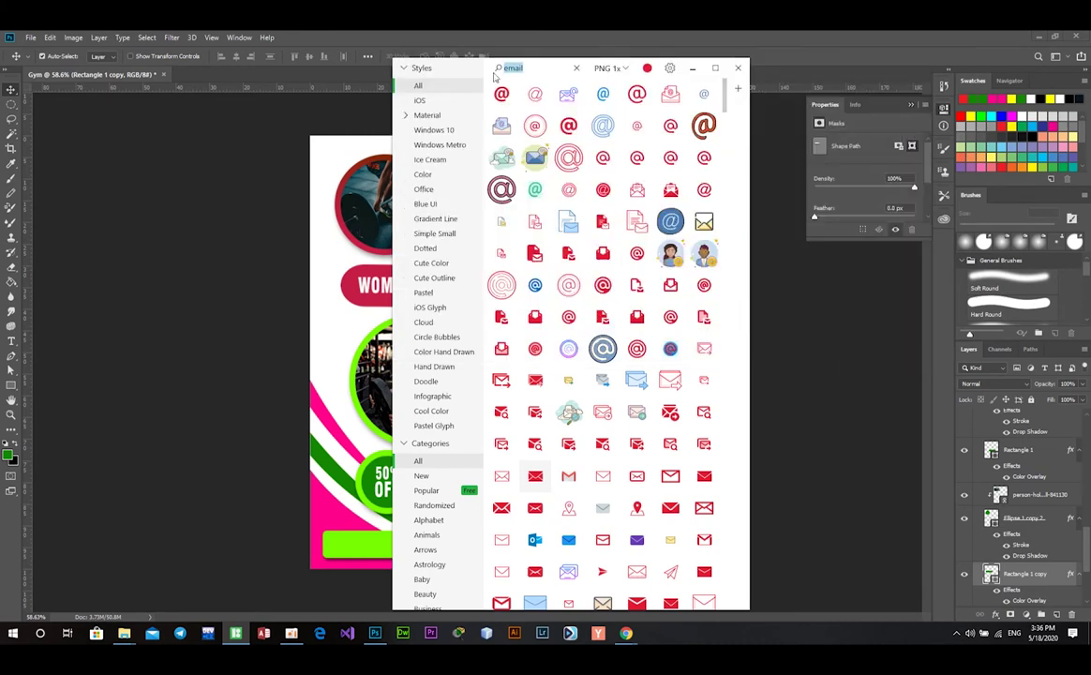
- Search for phone and save a red phone icon as a PNG in the icons folder
{"action": "type", "text": "phone"}
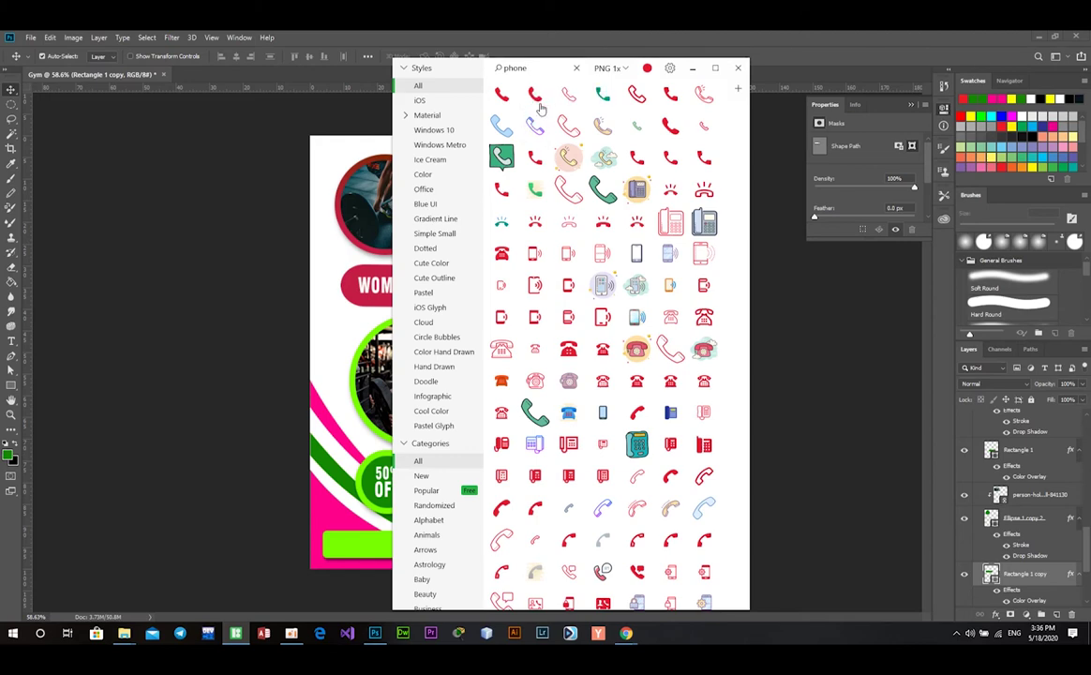
{"action": "right_click", "coordinate": [536, 95]}
{"action": "left_click", "coordinate": [560, 200]}
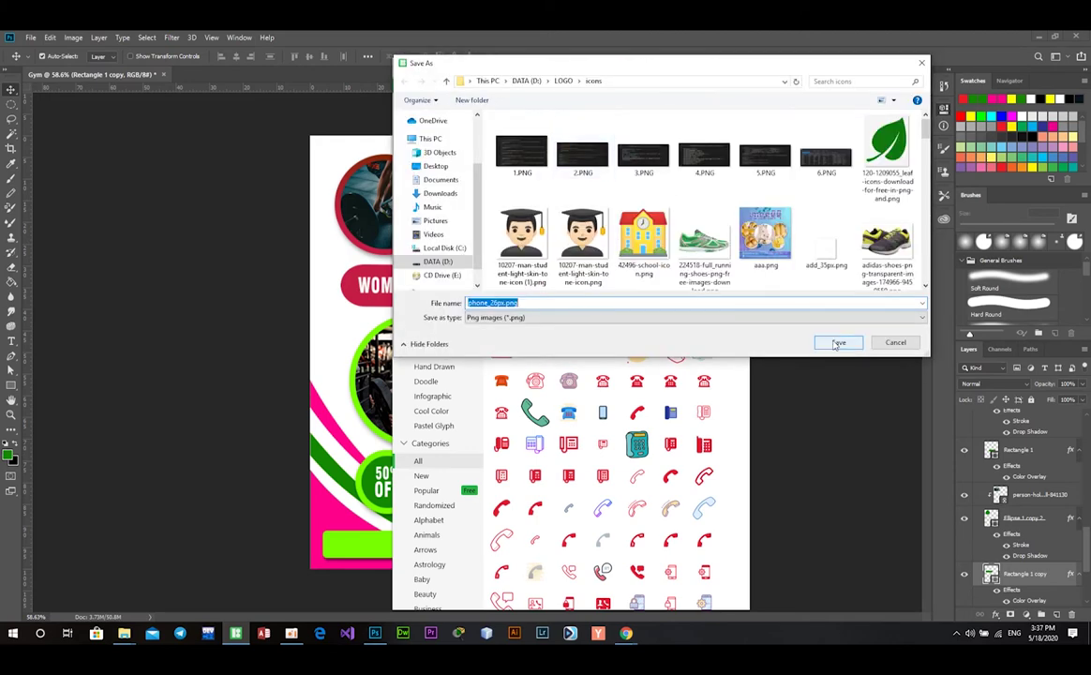
{"action": "left_click", "coordinate": [836, 342]}
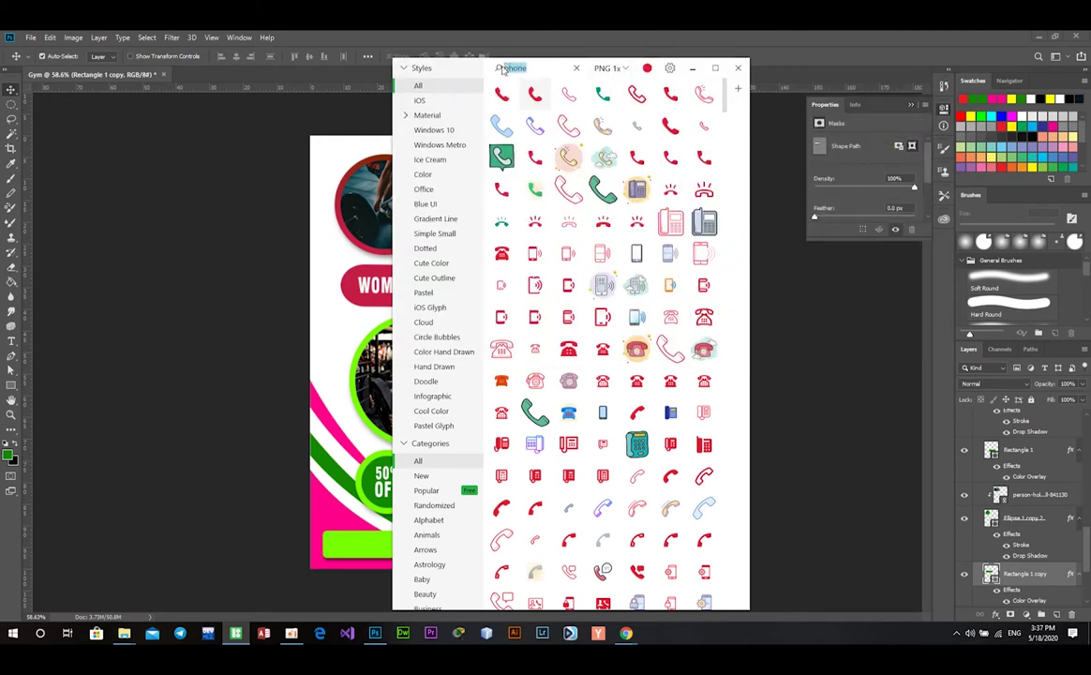
- Search for address, save the red location pin icon as a PNG, and hide Icons8
{"action": "type", "text": "ss"}
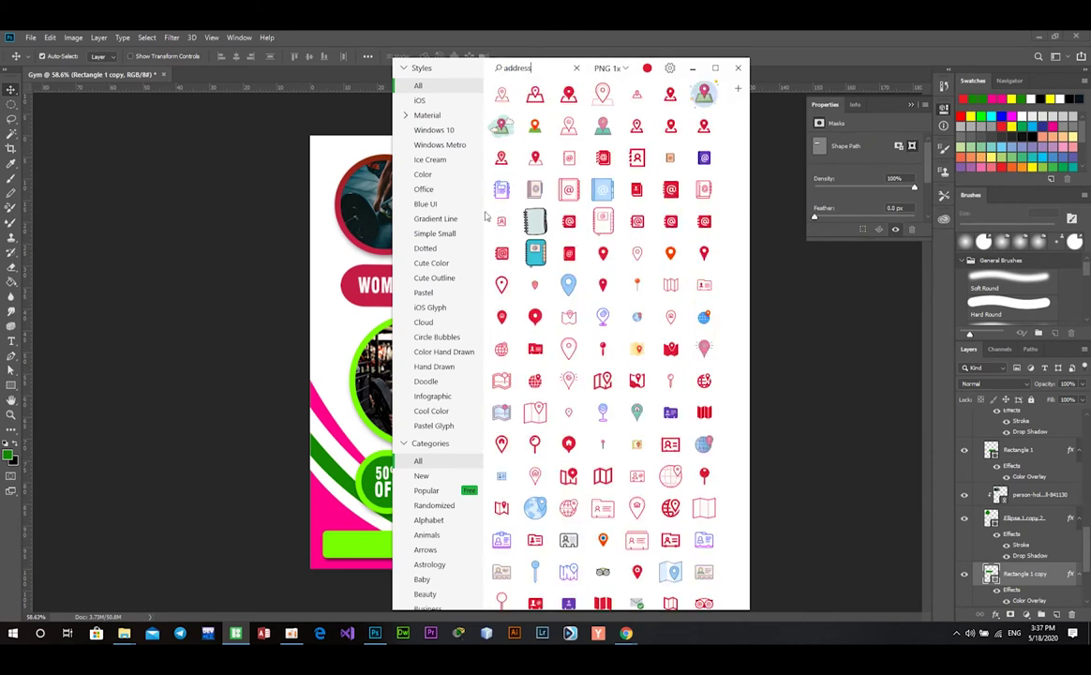
{"action": "right_click", "coordinate": [604, 258]}
{"action": "left_click", "coordinate": [637, 271]}
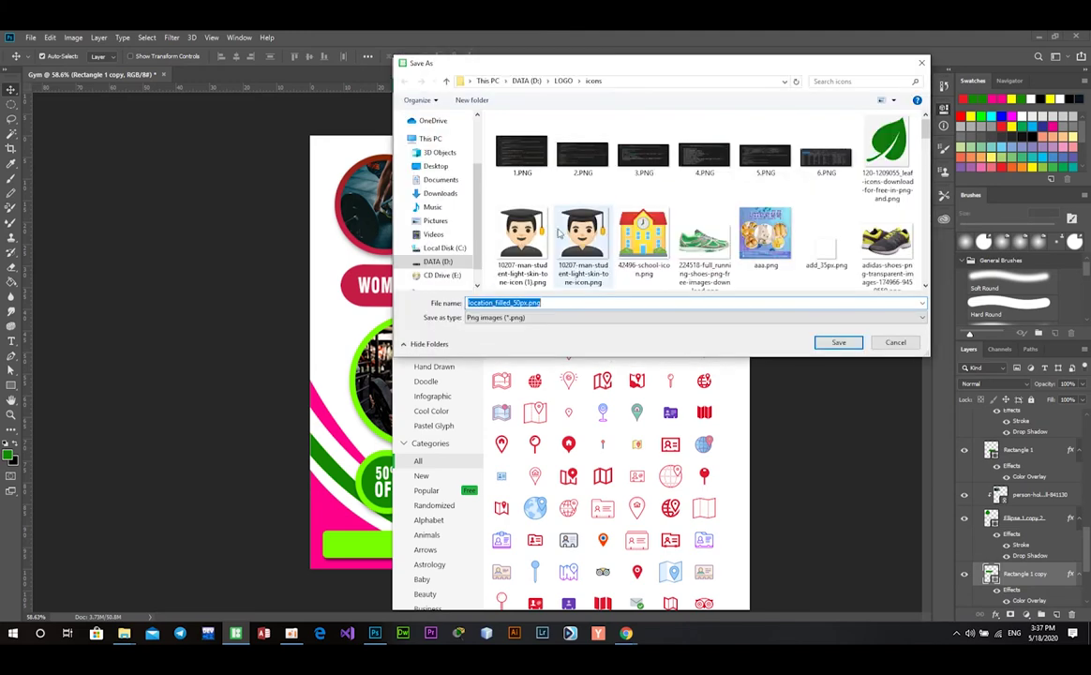
{"action": "left_click", "coordinate": [843, 344]}
{"action": "left_click", "coordinate": [692, 68]}
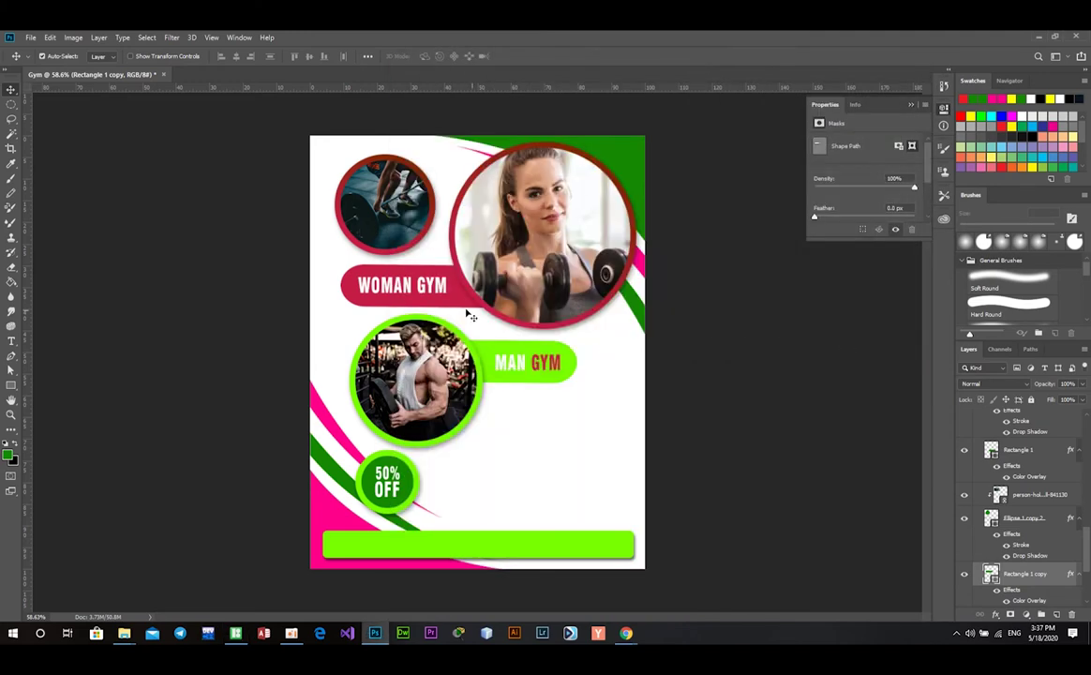
- Place the linked message_filled_50px.png envelope icon from DATA\LOGO\icons onto the flyer
{"action": "left_click", "coordinate": [30, 38]}
{"action": "left_click", "coordinate": [57, 241]}
{"action": "left_click", "coordinate": [48, 332]}
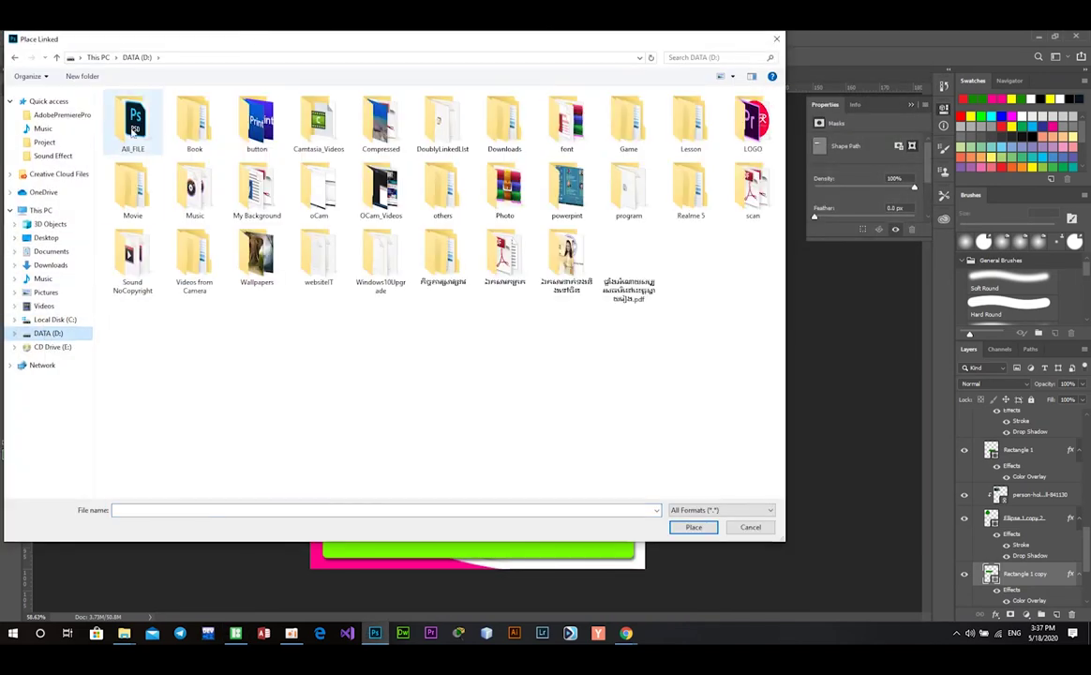
{"action": "double_click", "coordinate": [666, 118]}
{"action": "double_click", "coordinate": [132, 121]}
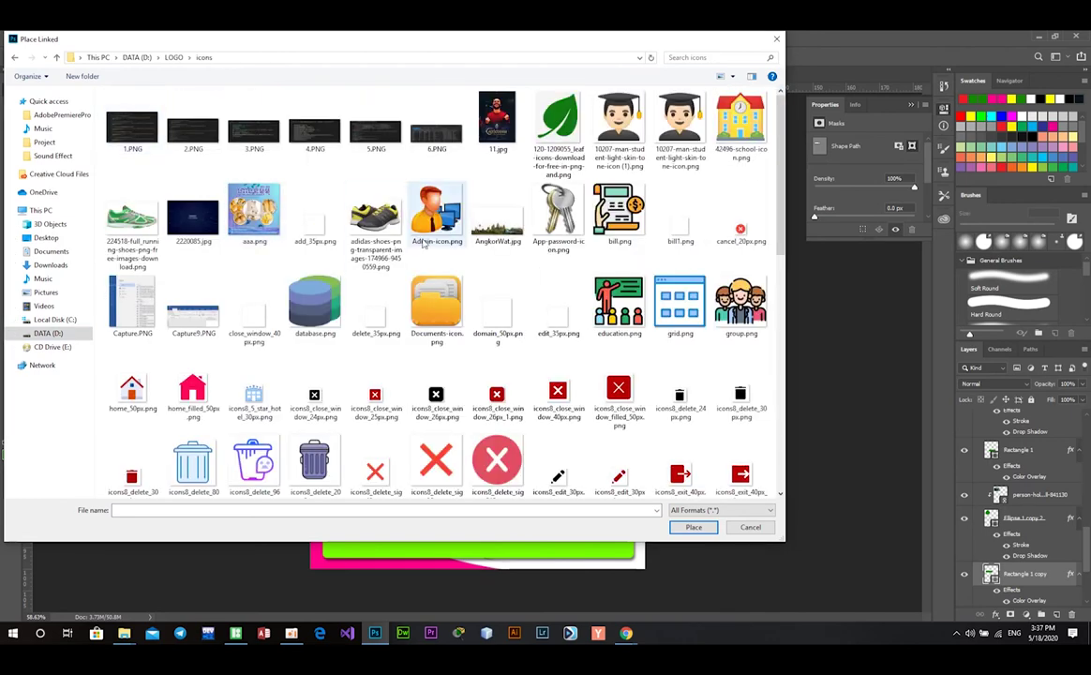
{"action": "scroll", "coordinate": [429, 407], "scroll_direction": "down", "scroll_amount": 3}
{"action": "scroll", "coordinate": [429, 408], "scroll_direction": "down", "scroll_amount": 5}
{"action": "left_click", "coordinate": [192, 275]}
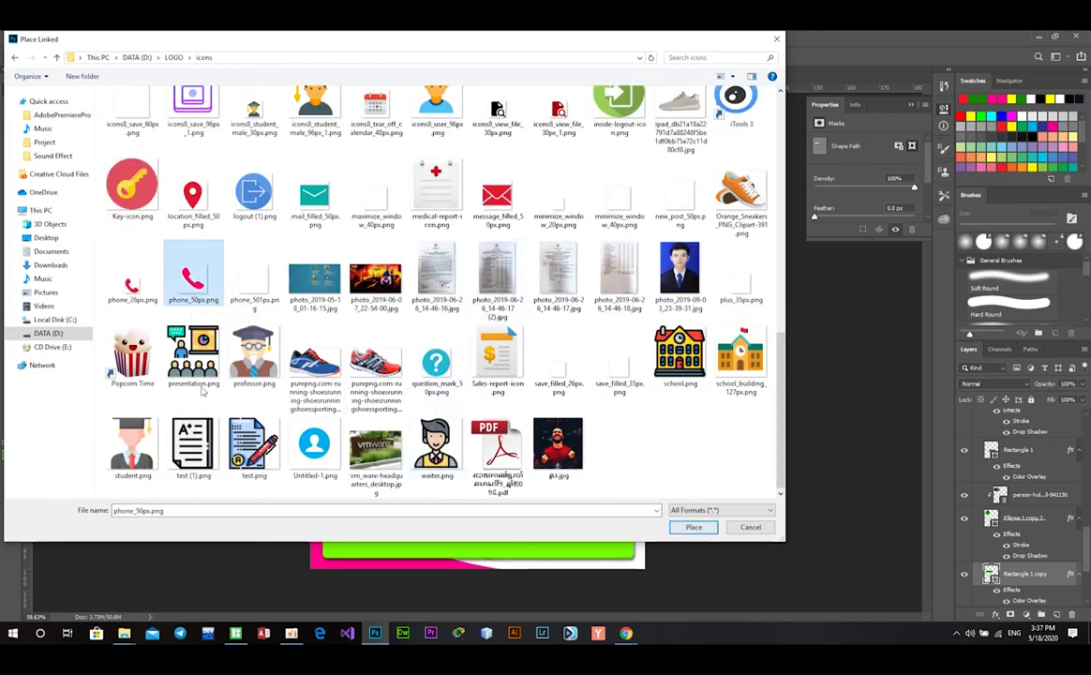
{"action": "left_click", "coordinate": [497, 194]}
{"action": "left_click", "coordinate": [694, 526]}
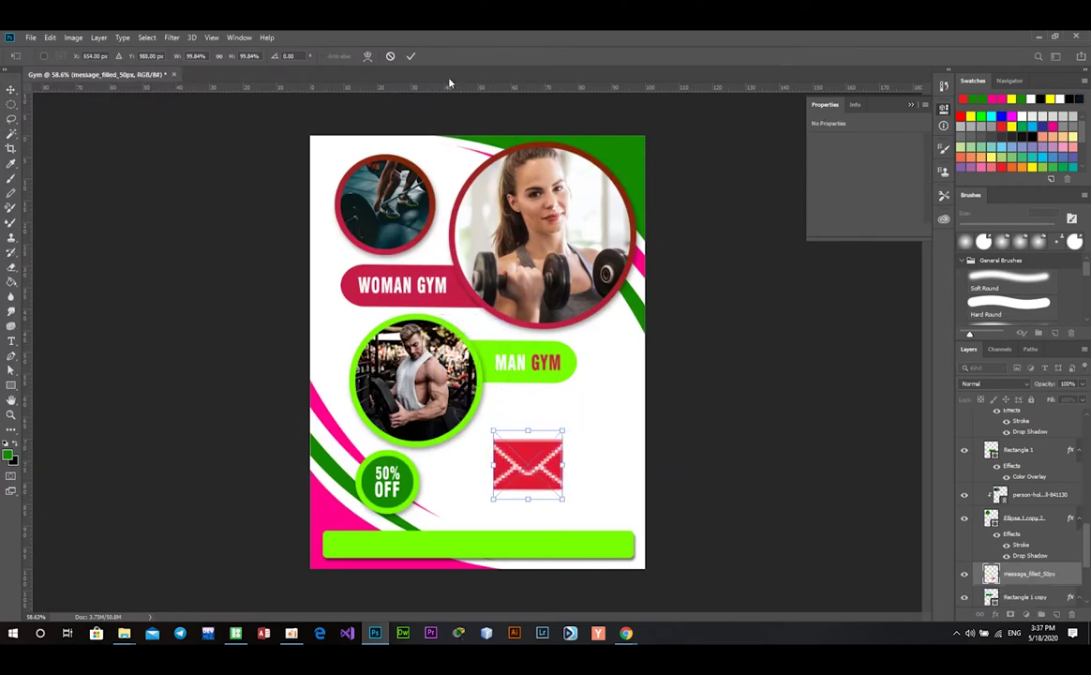
{"action": "key", "text": "Return"}
- Try placing phone_50px.png on the flyer, then cancel it
{"action": "left_click", "coordinate": [31, 38]}
{"action": "left_click", "coordinate": [51, 246]}
{"action": "scroll", "coordinate": [369, 405], "scroll_direction": "down", "scroll_amount": 10}
{"action": "double_click", "coordinate": [192, 456]}
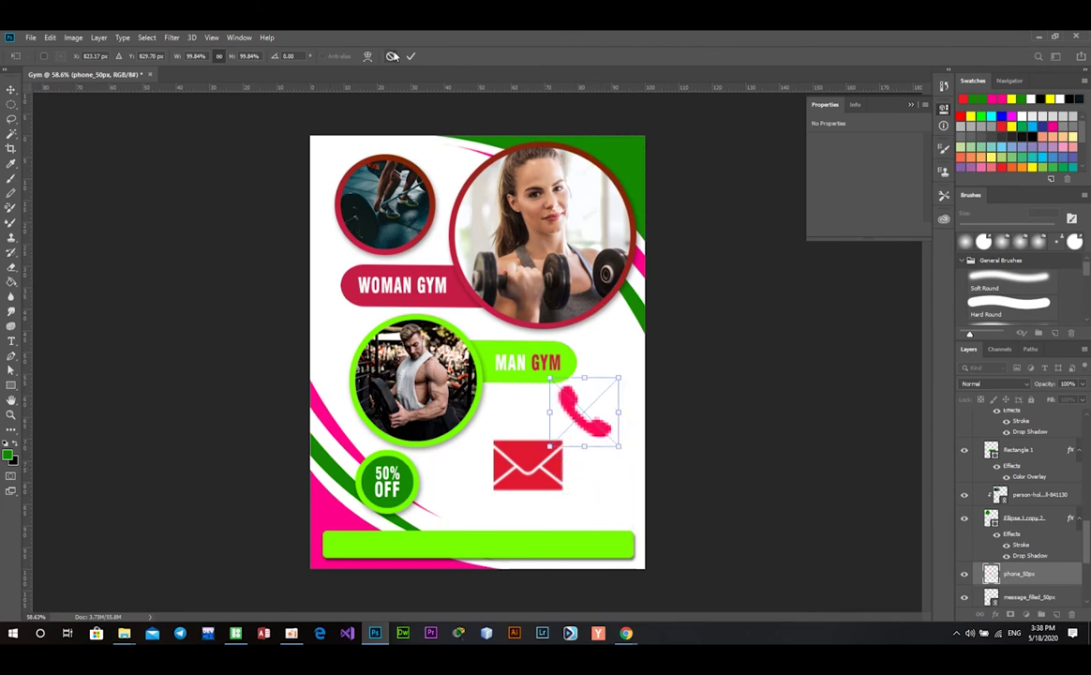
{"action": "left_click", "coordinate": [392, 56]}
- Place the linked location_filled_50px.png pin icon onto the flyer
{"action": "left_click", "coordinate": [30, 37]}
{"action": "left_click", "coordinate": [52, 247]}
{"action": "scroll", "coordinate": [394, 309], "scroll_direction": "down", "scroll_amount": 10}
{"action": "left_click", "coordinate": [193, 367]}
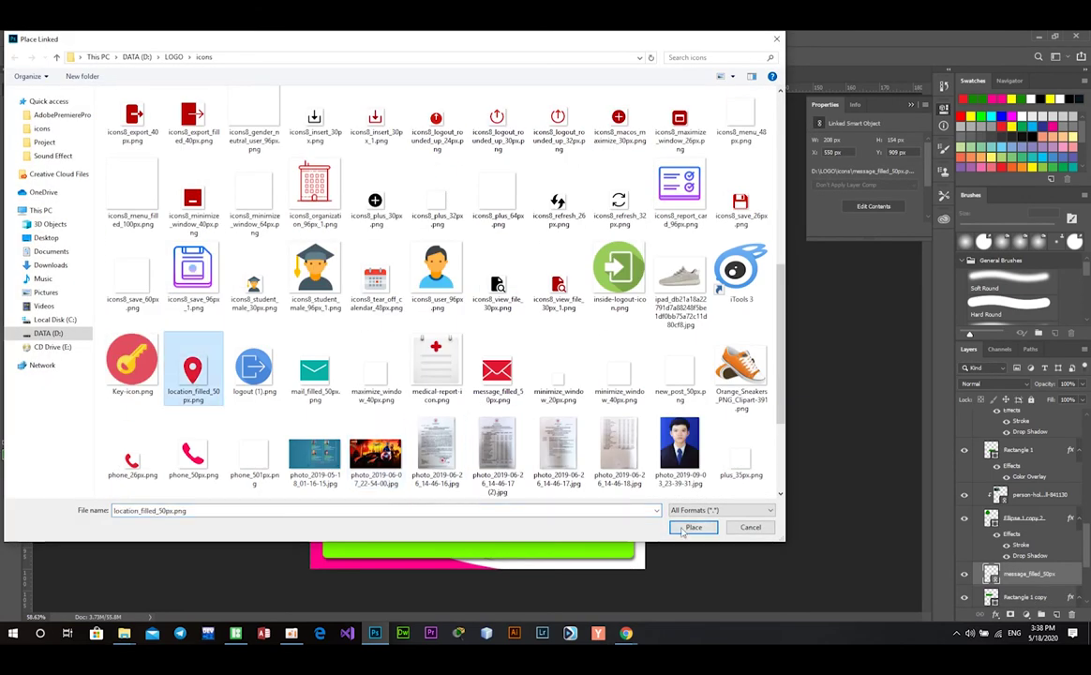
{"action": "left_click", "coordinate": [681, 530]}
{"action": "key", "text": "Return"}
- Try placing phone_26px as a linked image, cancel it as too small, and return to Icons8
{"action": "left_click", "coordinate": [31, 37]}
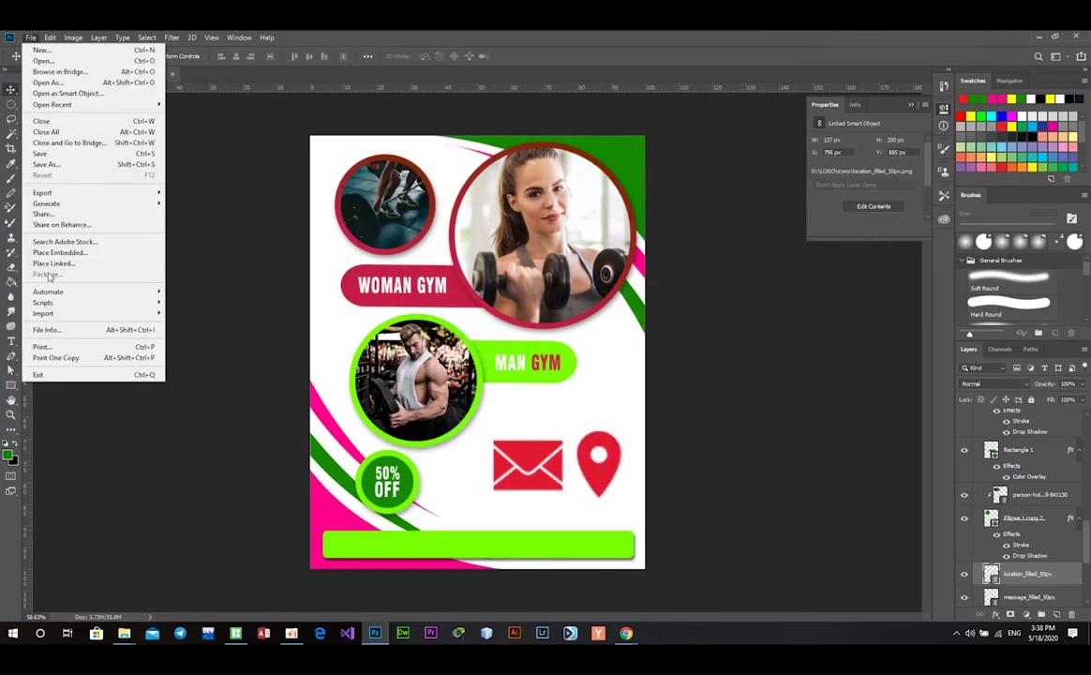
{"action": "left_click", "coordinate": [53, 264]}
{"action": "scroll", "coordinate": [394, 309], "scroll_direction": "down", "scroll_amount": 5}
{"action": "left_click", "coordinate": [126, 448]}
{"action": "key", "text": "Return"}
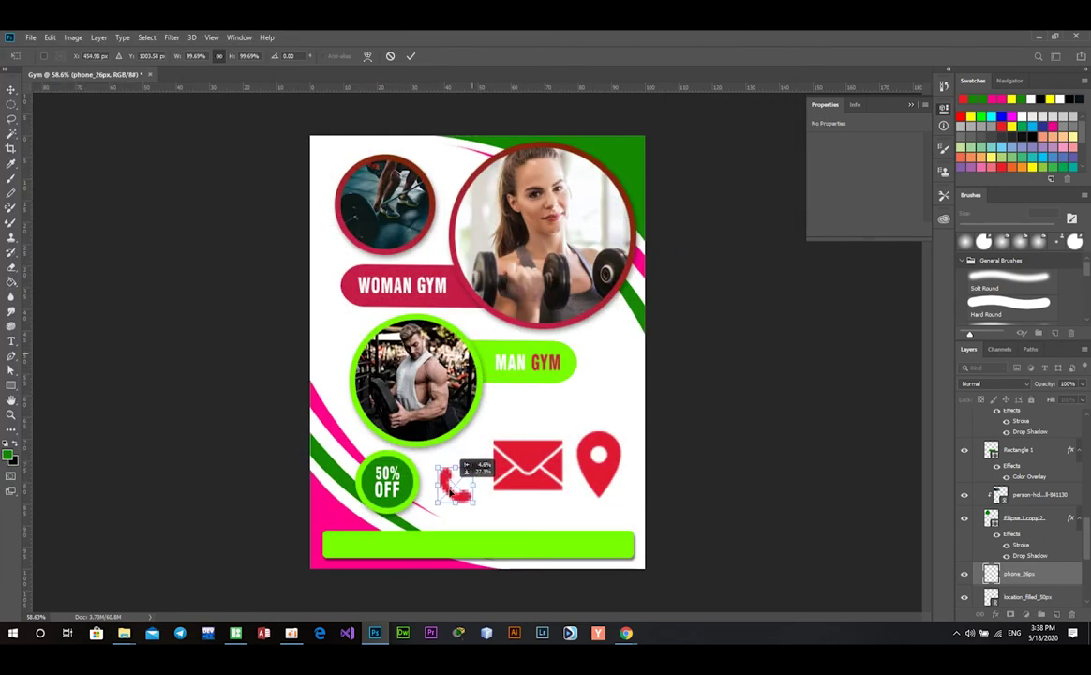
{"action": "key", "text": "Escape"}
{"action": "key", "text": "alt+Tab"}
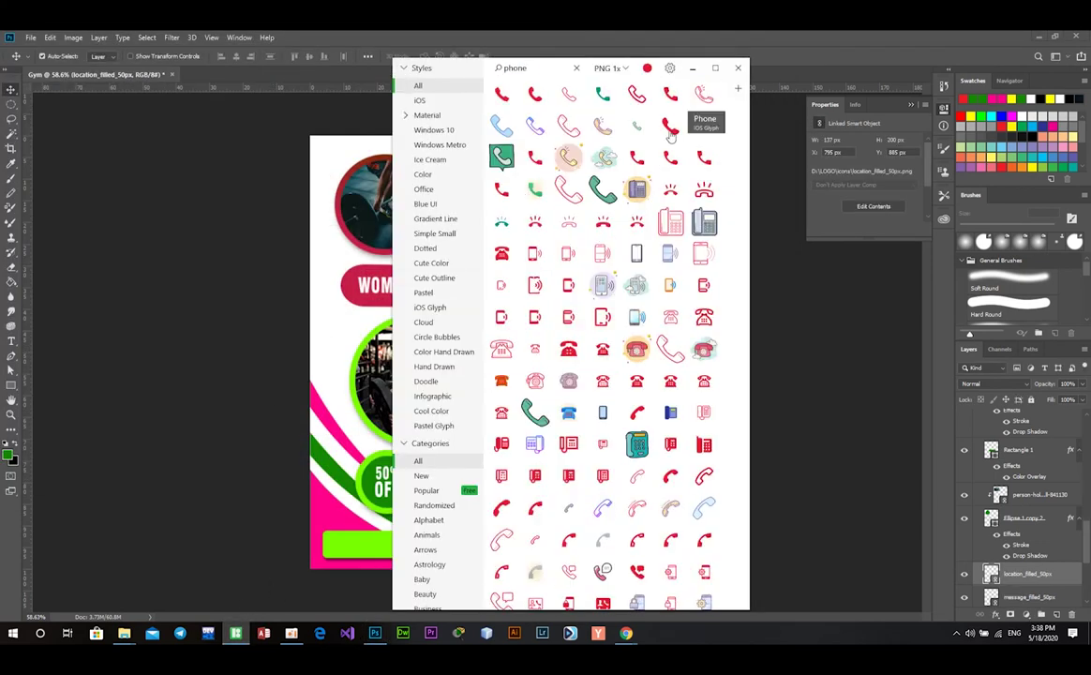
- Set the Icons8 download format to PNG at 50 px
{"action": "double_click", "coordinate": [704, 94]}
{"action": "key", "text": "Escape"}
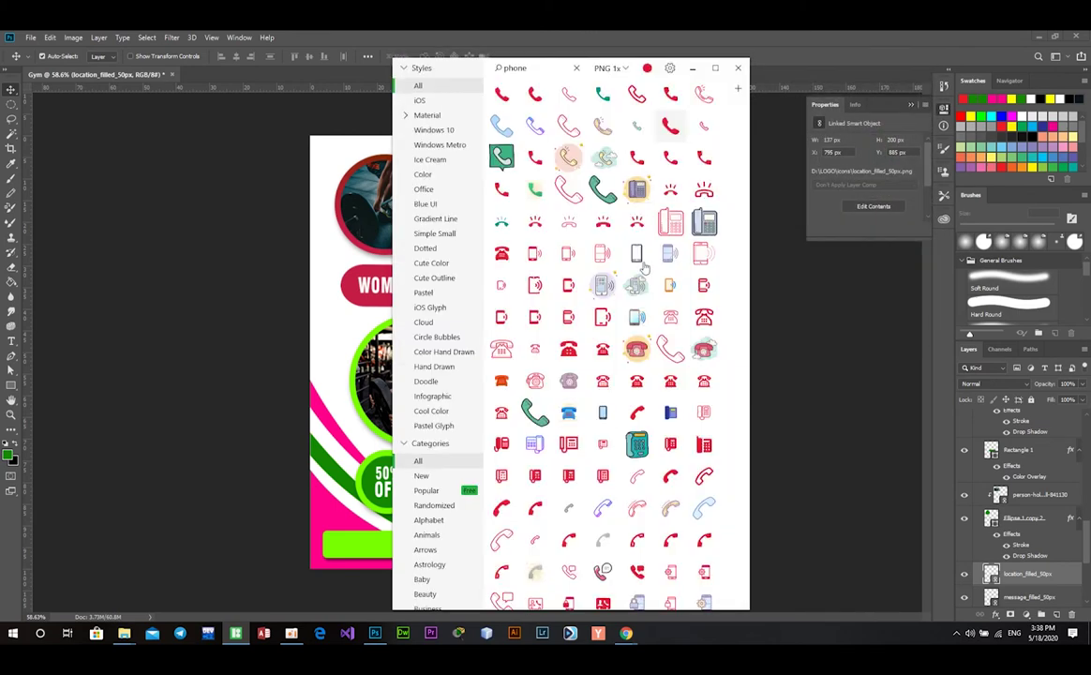
{"action": "left_click", "coordinate": [607, 68]}
{"action": "scroll", "coordinate": [616, 494], "scroll_direction": "down", "scroll_amount": 4}
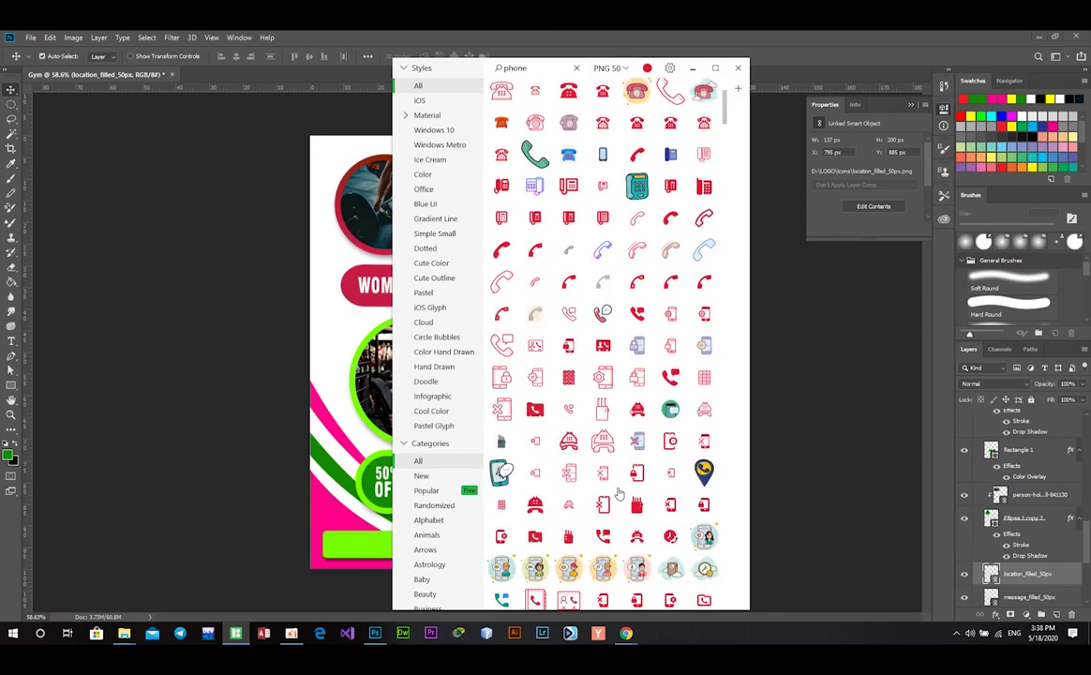
{"action": "scroll", "coordinate": [618, 493], "scroll_direction": "down", "scroll_amount": 1}
{"action": "scroll", "coordinate": [618, 494], "scroll_direction": "down", "scroll_amount": 2}
{"action": "scroll", "coordinate": [626, 482], "scroll_direction": "up", "scroll_amount": 4}
{"action": "scroll", "coordinate": [613, 473], "scroll_direction": "up", "scroll_amount": 2}
{"action": "scroll", "coordinate": [604, 459], "scroll_direction": "up", "scroll_amount": 3}
- Save the filled phone icon as phone_filled_50px.png in LOGO\icons and close Icons8
{"action": "right_click", "coordinate": [480, 101]}
{"action": "left_click", "coordinate": [524, 109]}
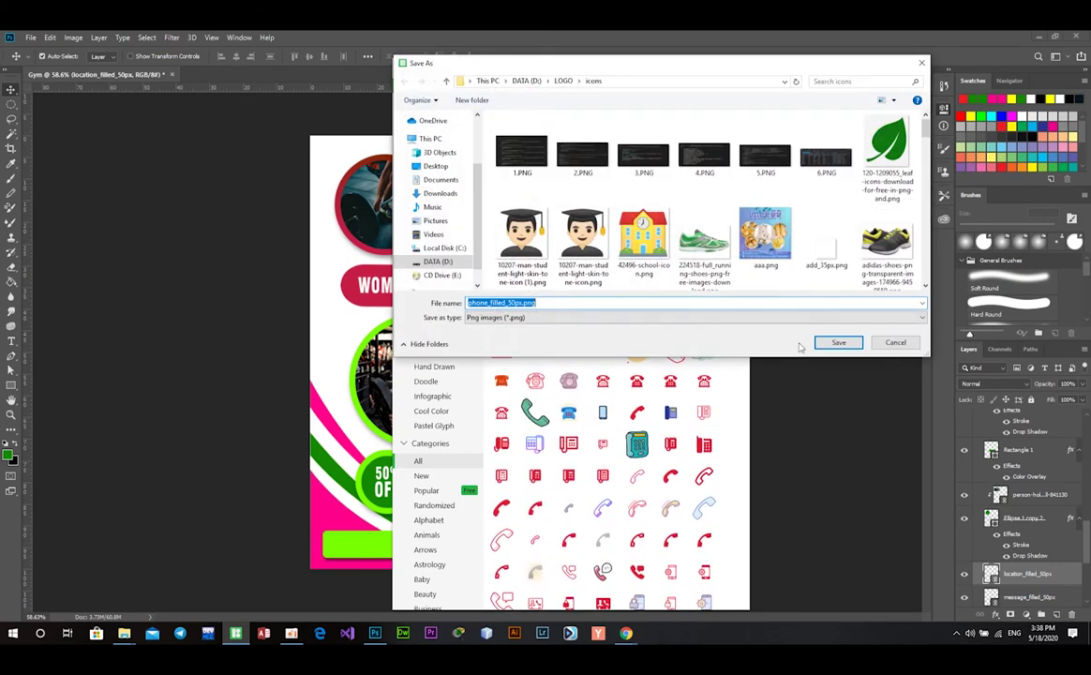
{"action": "left_click", "coordinate": [828, 343]}
{"action": "left_click", "coordinate": [735, 69]}
{"action": "left_click", "coordinate": [30, 38]}
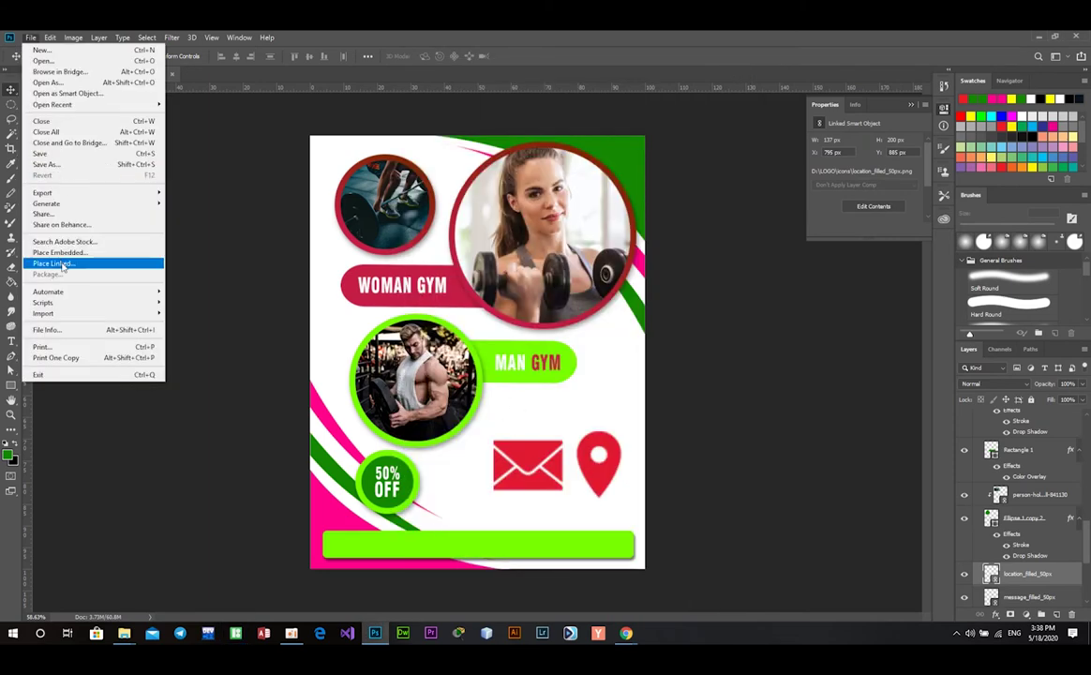
- Place the linked phone_filled_50px.png icon onto the flyer
{"action": "left_click", "coordinate": [56, 261]}
{"action": "scroll", "coordinate": [472, 385], "scroll_direction": "down", "scroll_amount": 5}
{"action": "left_click", "coordinate": [307, 449]}
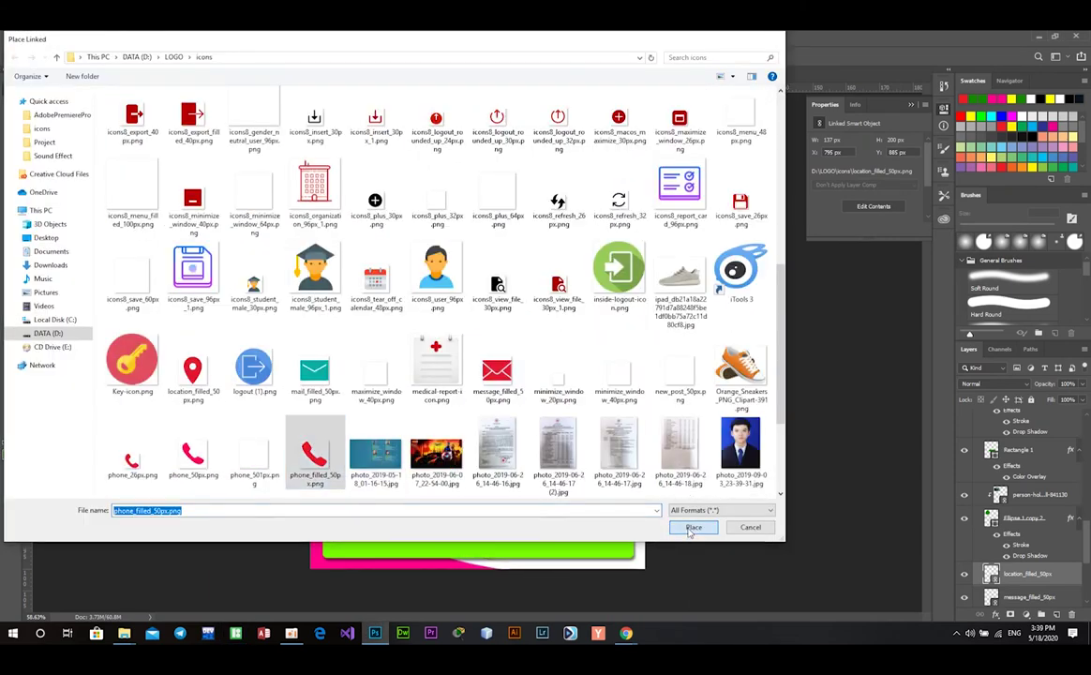
{"action": "left_click", "coordinate": [694, 526]}
{"action": "key", "text": "Return"}
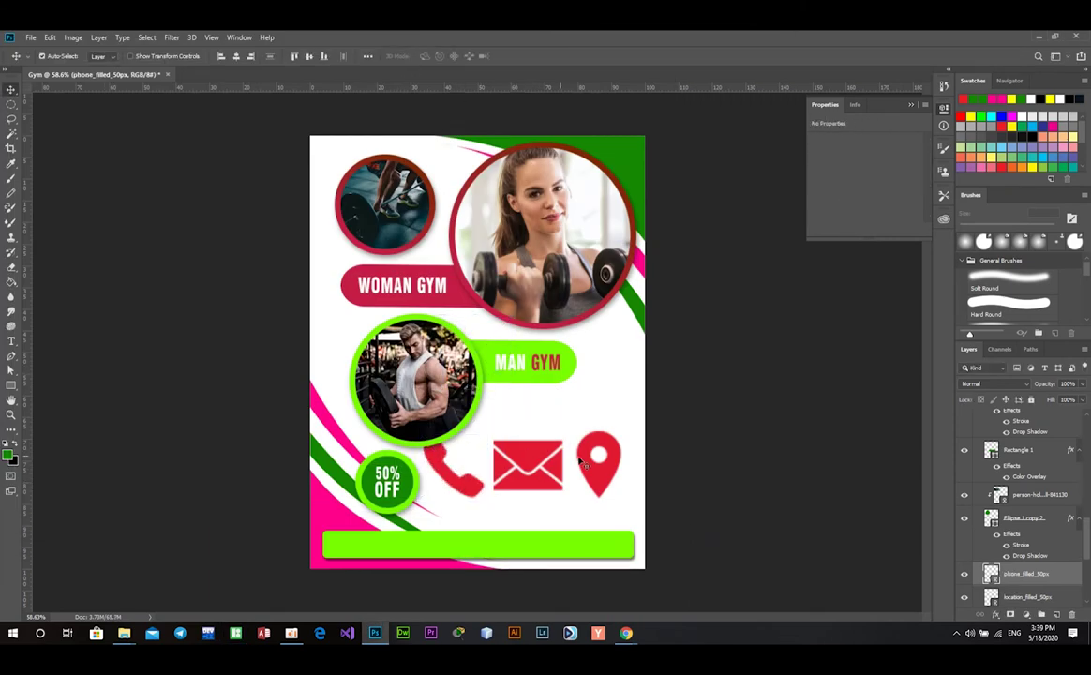
- Scale the phone, envelope and pin icons together down to about 29%
{"action": "left_click", "coordinate": [597, 459], "text": "shift"}
{"action": "key", "text": "ctrl+t"}
{"action": "mouse_move", "coordinate": [621, 431]}
{"action": "left_mouse_down"}
{"action": "mouse_move", "coordinate": [553, 454]}
{"action": "mouse_move", "coordinate": [525, 484]}
{"action": "left_mouse_up"}
{"action": "key", "text": "Return"}
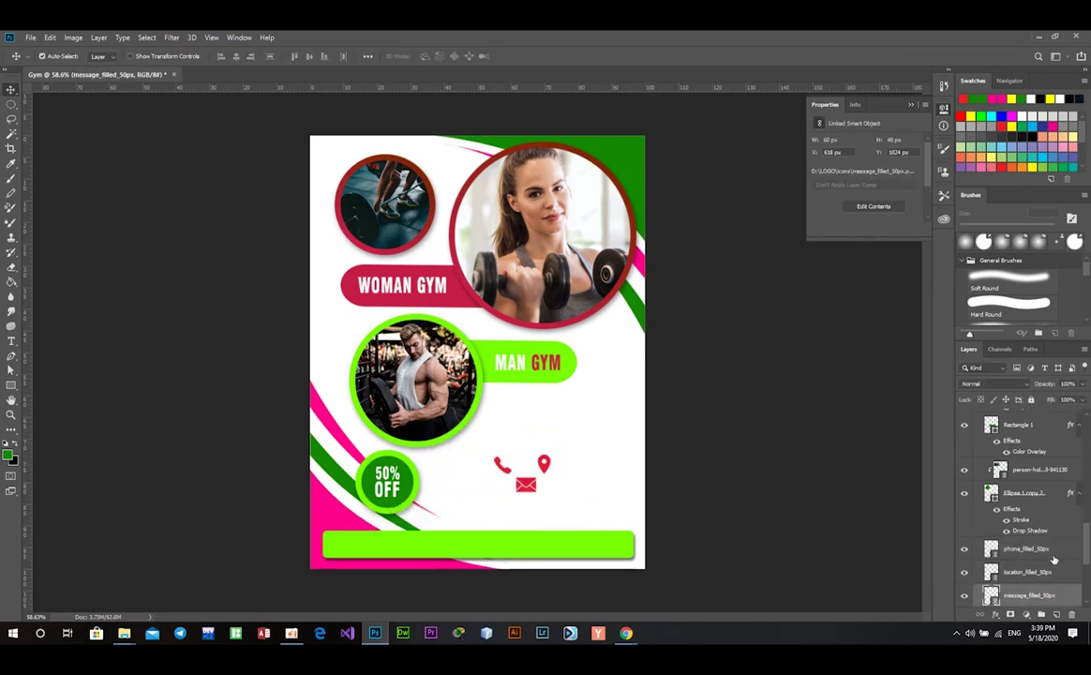
- Move the envelope onto the green bar's left end and type 'test' beside it
{"action": "left_click", "coordinate": [1026, 548], "text": "shift"}
{"action": "scroll", "coordinate": [1026, 525], "scroll_direction": "down", "scroll_amount": 3}
{"action": "left_click_drag", "start_coordinate": [526, 485], "coordinate": [343, 544]}
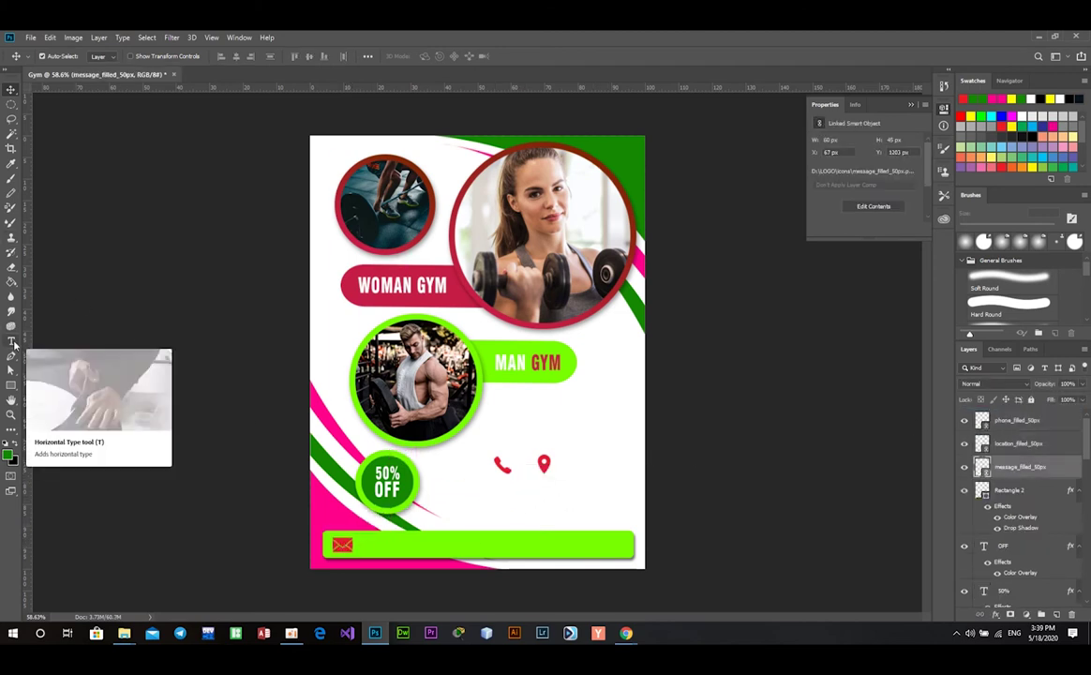
{"action": "left_click", "coordinate": [12, 342]}
{"action": "left_click", "coordinate": [1068, 421]}
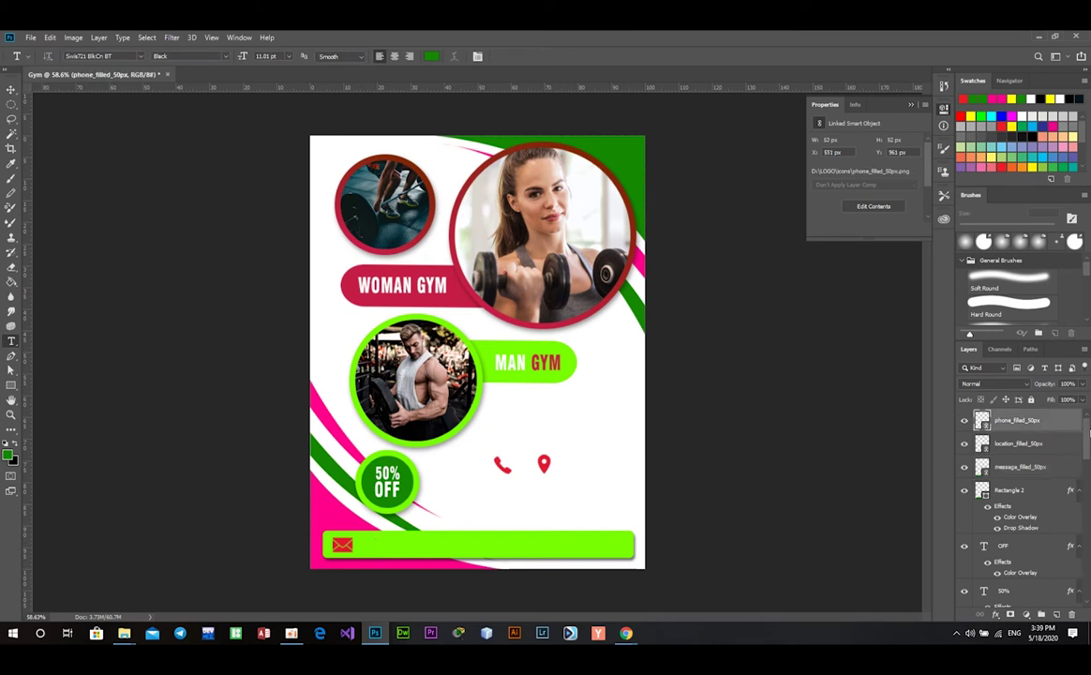
{"action": "left_click", "coordinate": [377, 544]}
{"action": "type", "text": "test"}
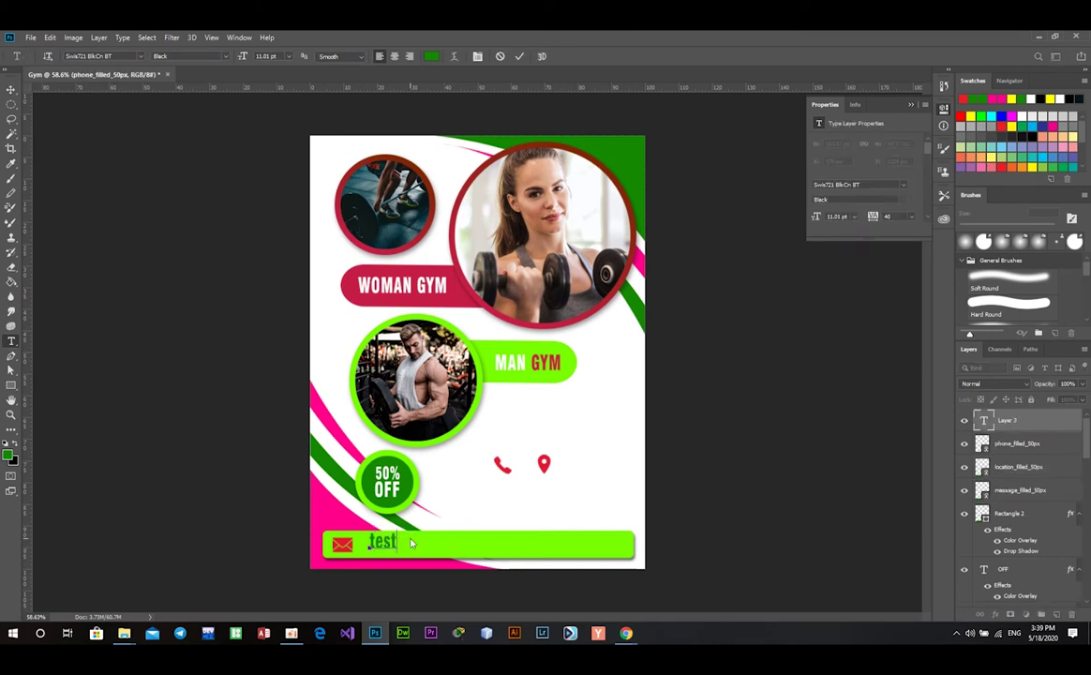
- Switch the e-mail text to Kh Ang Silbak Regular, scale it to ~74%, and set it beside the envelope
{"action": "key", "text": "ctrl+a"}
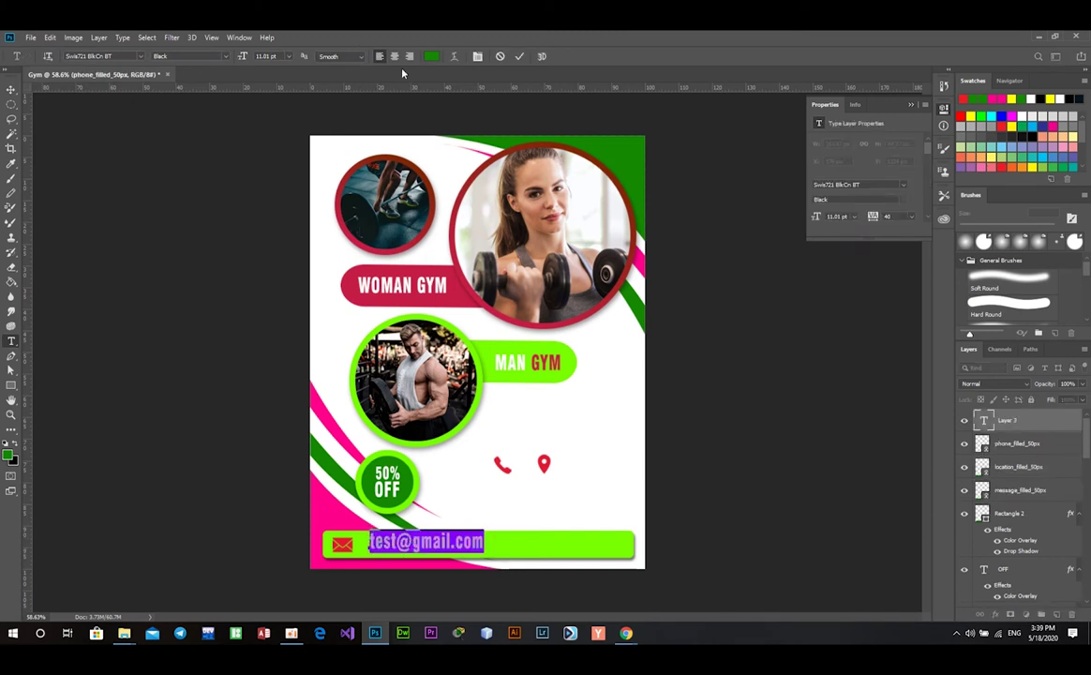
{"action": "left_click", "coordinate": [431, 56]}
{"action": "key", "text": "Return"}
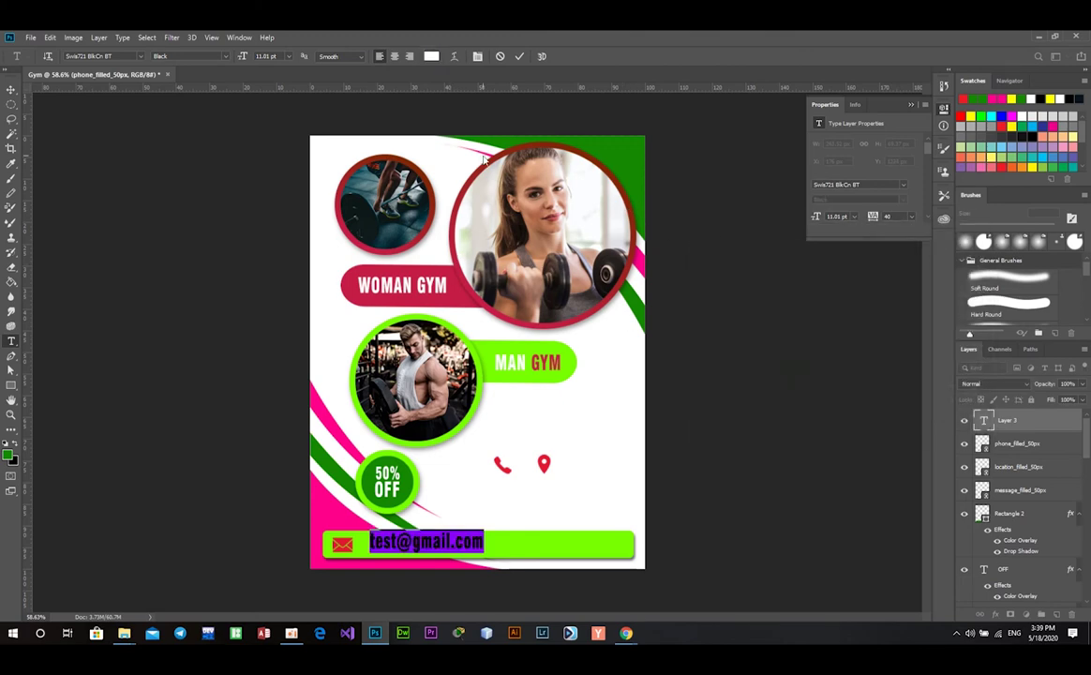
{"action": "left_click", "coordinate": [138, 56]}
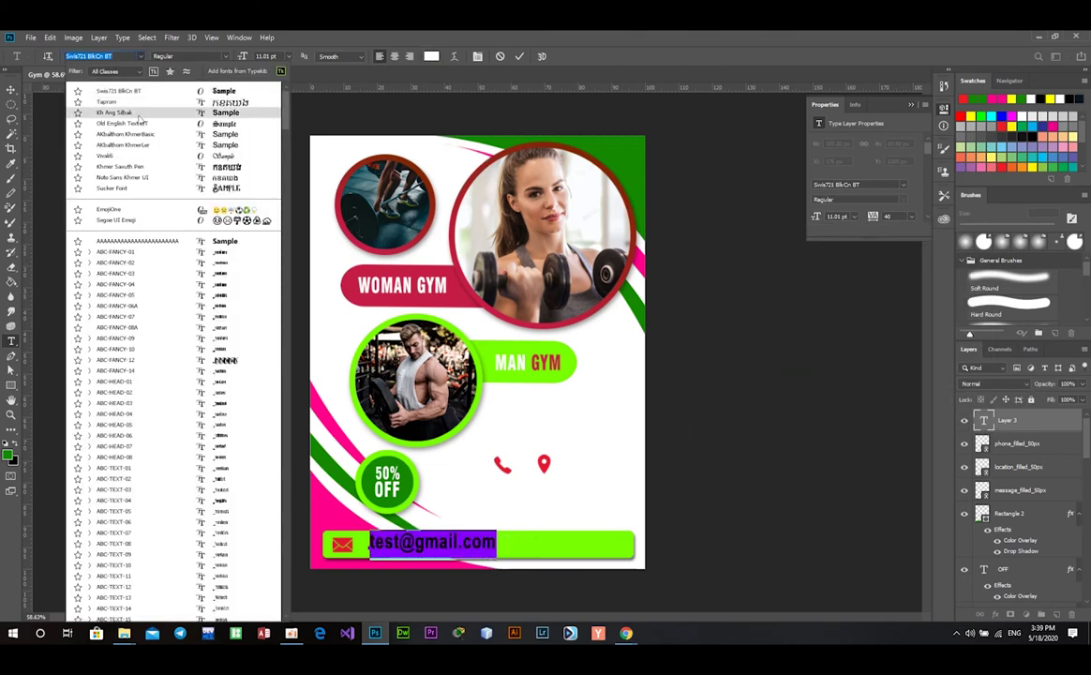
{"action": "left_click", "coordinate": [138, 119]}
{"action": "key", "text": "ctrl+Return"}
{"action": "key", "text": "ctrl+t"}
{"action": "left_click_drag", "start_coordinate": [497, 531], "coordinate": [464, 537]}
{"action": "left_click_drag", "start_coordinate": [408, 530], "coordinate": [396, 549]}
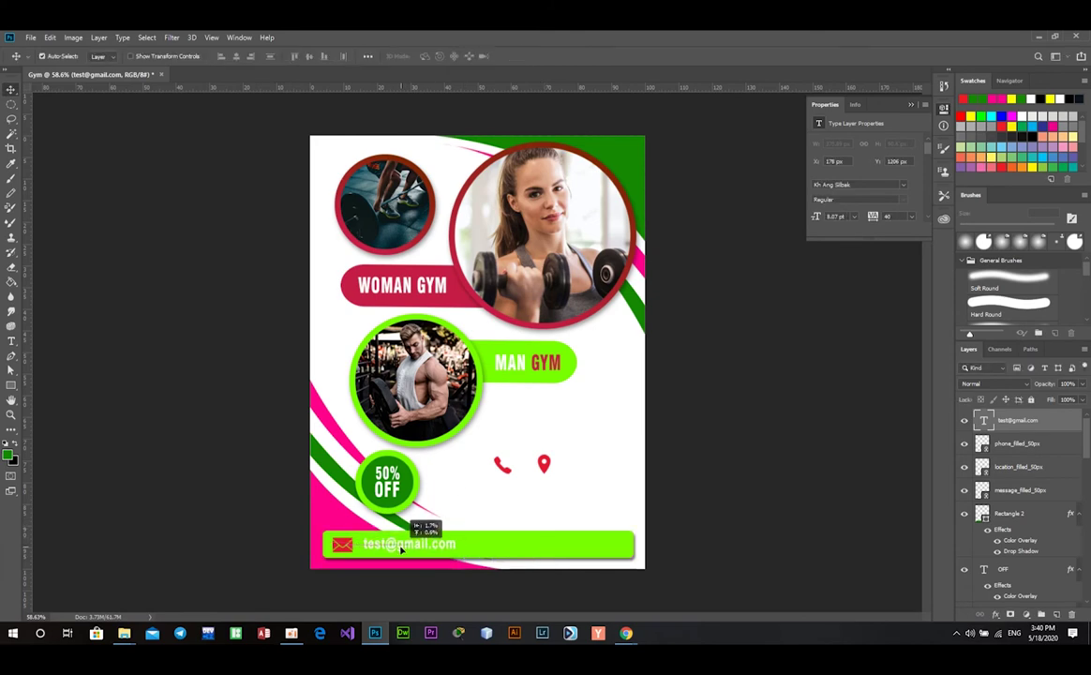
- Give the e-mail text layer a black Color Overlay layer style
{"action": "right_click", "coordinate": [1008, 420]}
{"action": "left_click", "coordinate": [900, 112]}
{"action": "left_click", "coordinate": [1057, 114]}
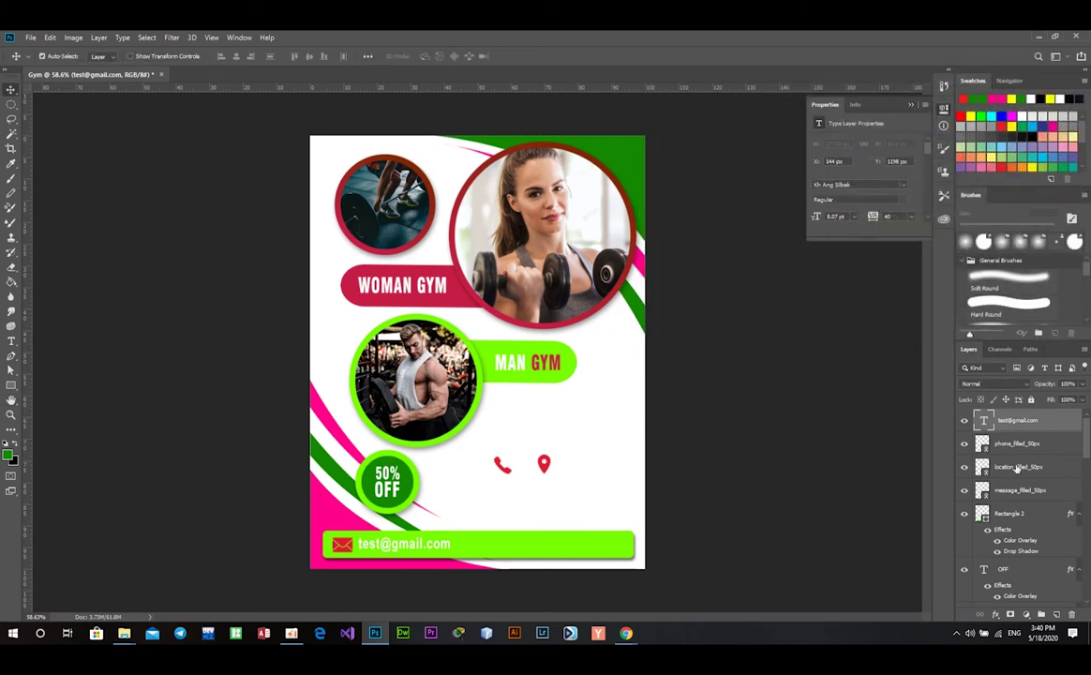
{"action": "right_click", "coordinate": [1008, 420]}
{"action": "left_click", "coordinate": [913, 114]}
{"action": "left_click", "coordinate": [654, 229]}
{"action": "left_click", "coordinate": [915, 117]}
{"action": "left_click_drag", "start_coordinate": [805, 281], "coordinate": [653, 427]}
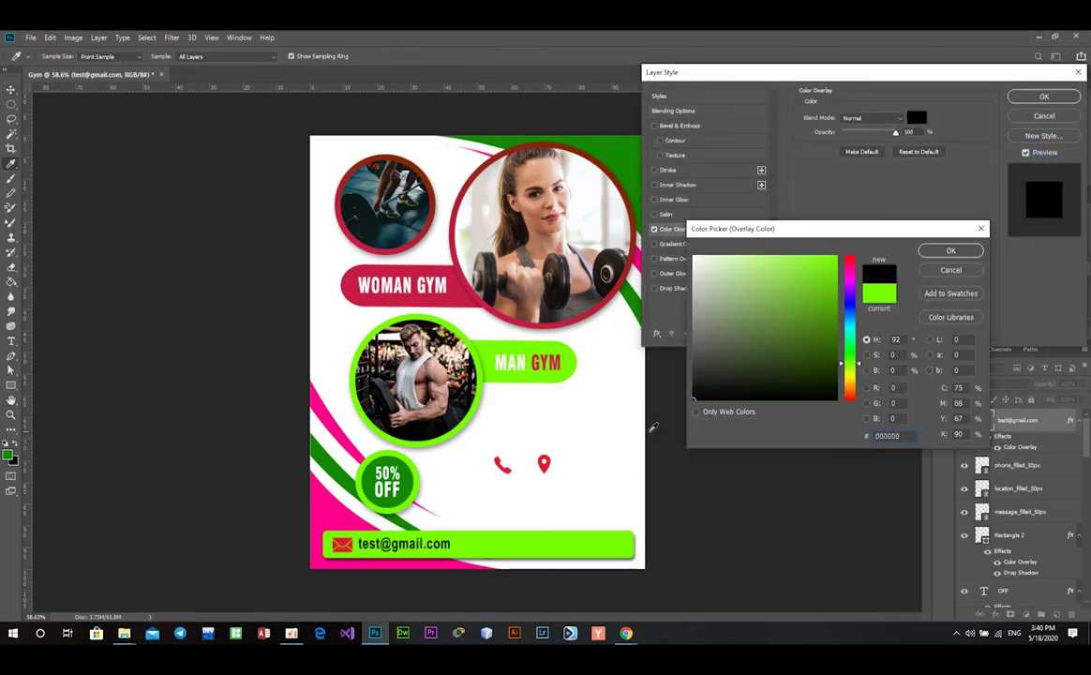
{"action": "left_click_drag", "start_coordinate": [694, 383], "coordinate": [683, 413]}
{"action": "left_click", "coordinate": [950, 251]}
- Shrink the e-mail text slightly, nudge it left, and move the phone icon onto the green bar
{"action": "key", "text": "Return"}
{"action": "key", "text": "ctrl+t"}
{"action": "left_click_drag", "start_coordinate": [451, 545], "coordinate": [430, 545]}
{"action": "left_click", "coordinate": [522, 56]}
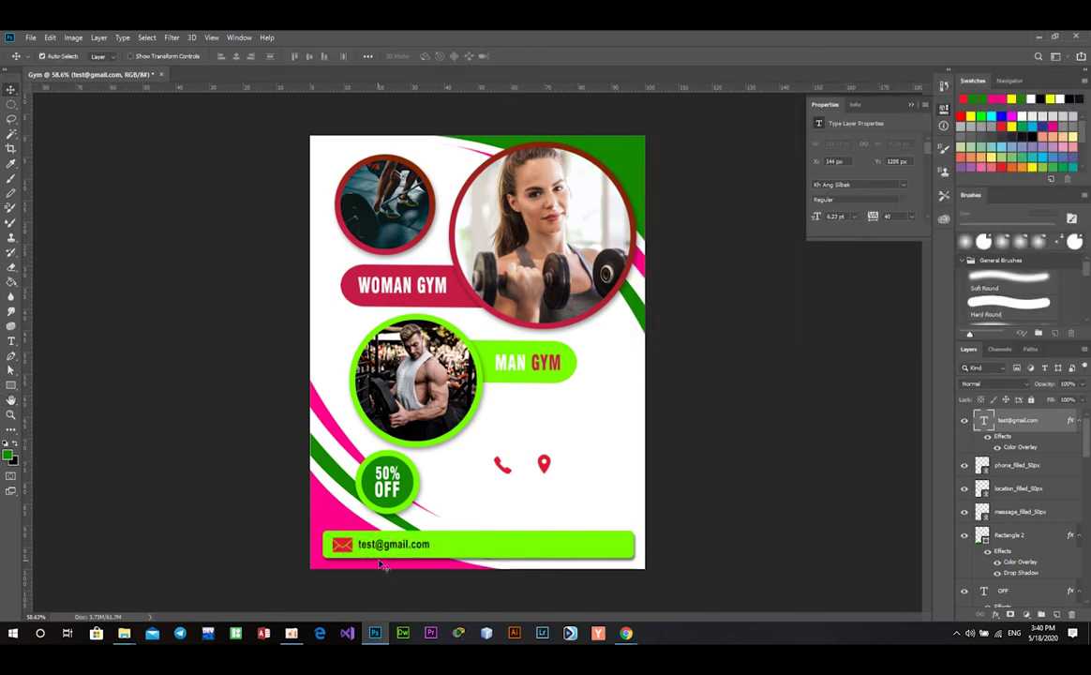
{"action": "key", "text": "Left"}
{"action": "key", "text": "Left"}
{"action": "left_click_drag", "start_coordinate": [506, 468], "coordinate": [454, 553]}
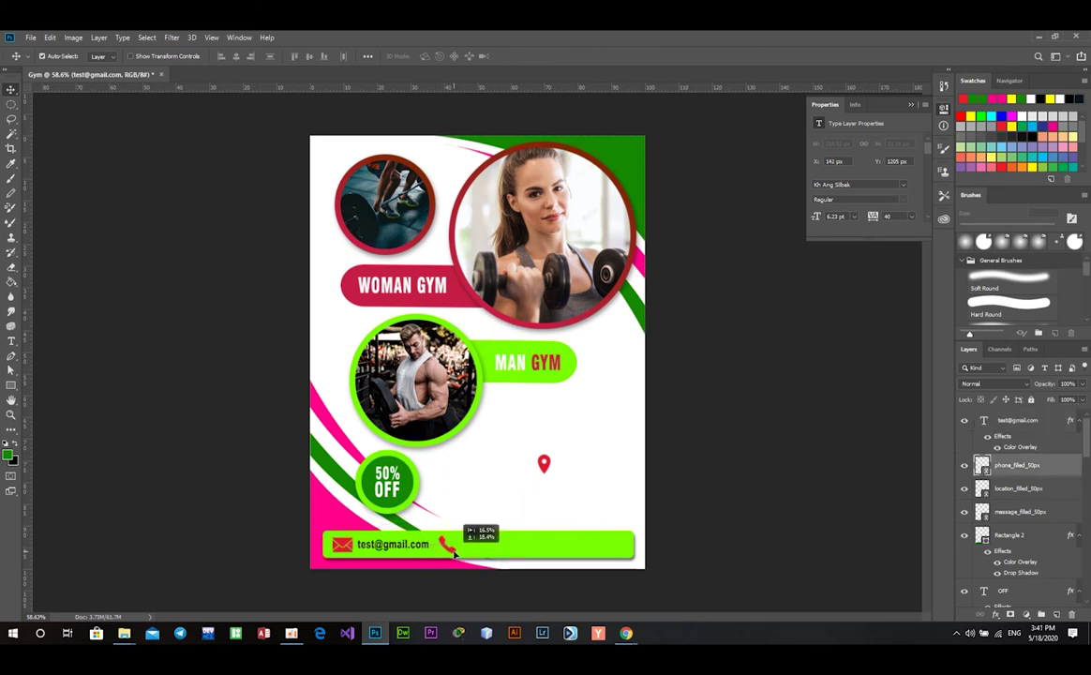
- Duplicate the e-mail text beside the phone icon and change it to the phone number
{"action": "left_click_drag", "start_coordinate": [404, 553], "coordinate": [506, 555]}
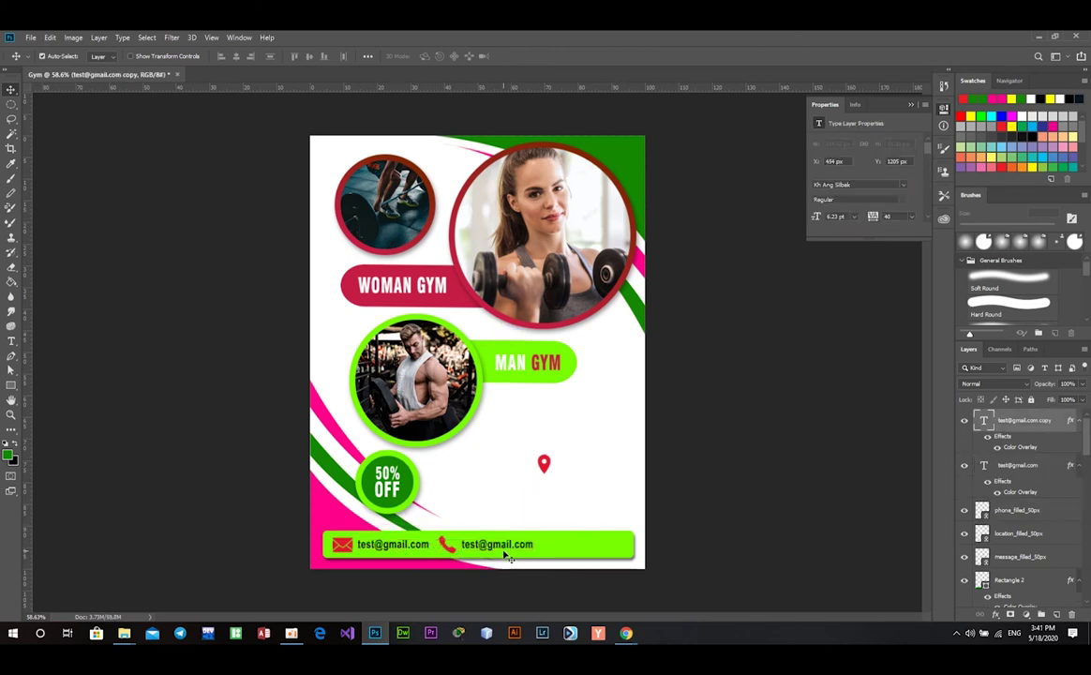
{"action": "key", "text": "t"}
{"action": "double_click", "coordinate": [497, 544]}
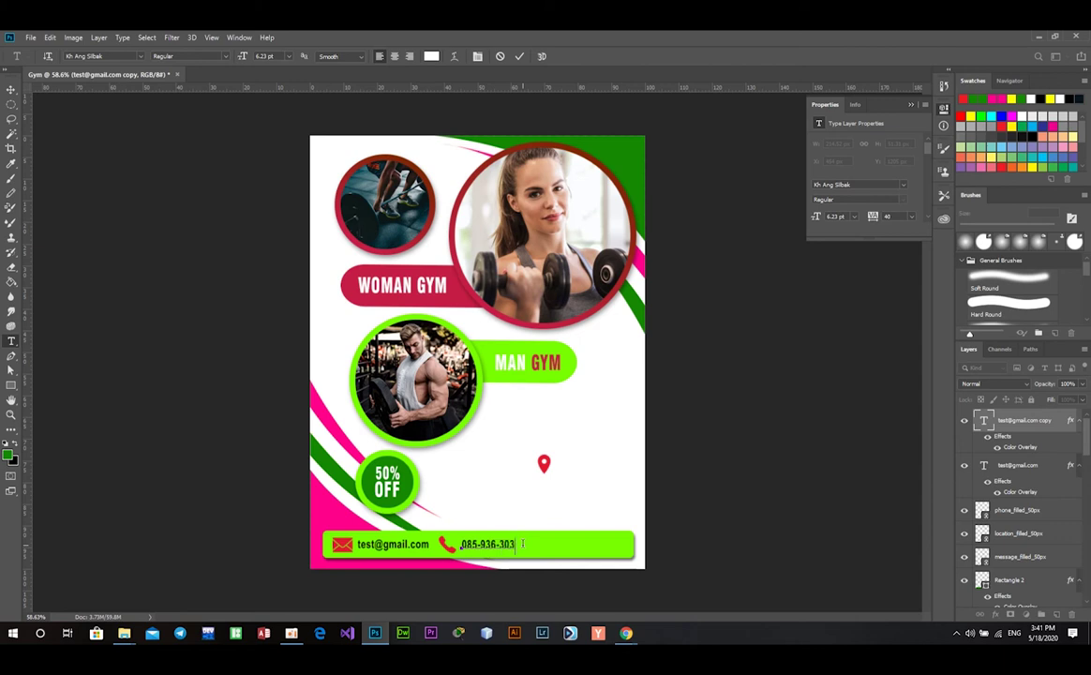
{"action": "key", "text": "ctrl+Return"}
{"action": "left_click", "coordinate": [11, 91]}
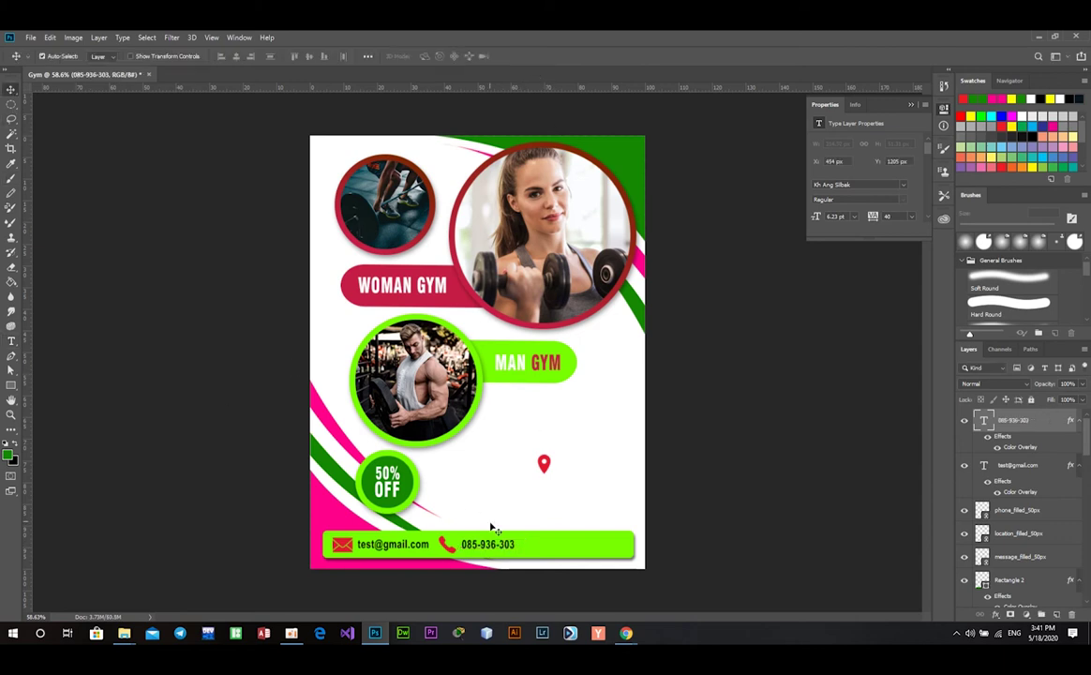
{"action": "left_click_drag", "start_coordinate": [480, 553], "coordinate": [477, 553]}
- Move the location pin onto the bar and turn a copied number beside it into the location name
{"action": "left_click_drag", "start_coordinate": [543, 462], "coordinate": [529, 544]}
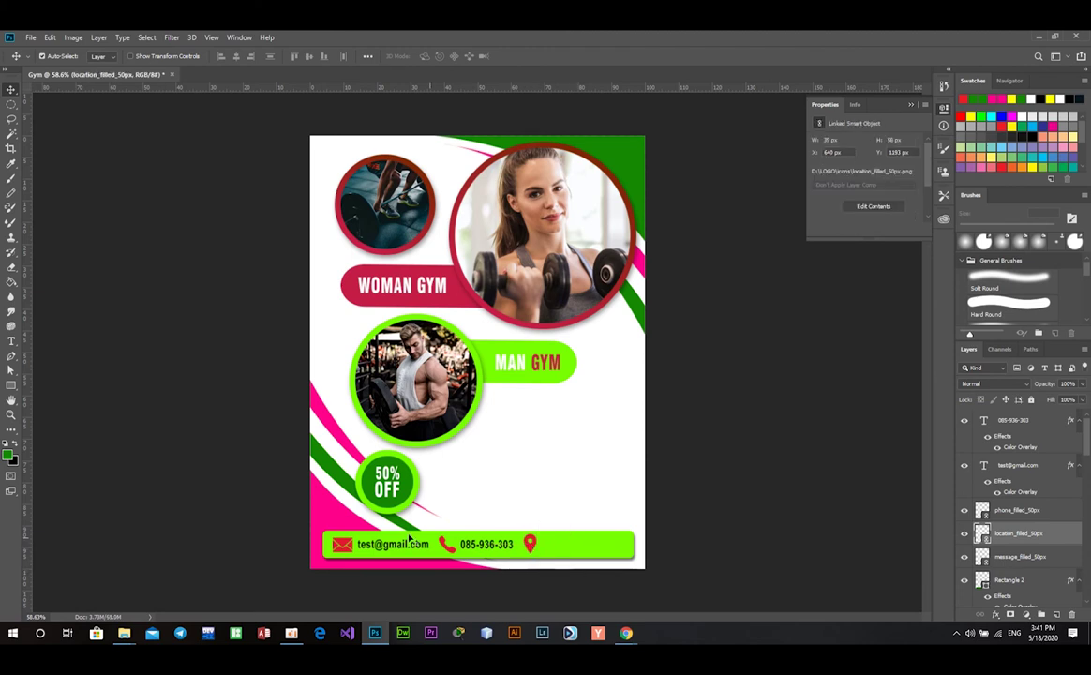
{"action": "left_click_drag", "start_coordinate": [494, 553], "coordinate": [578, 553]}
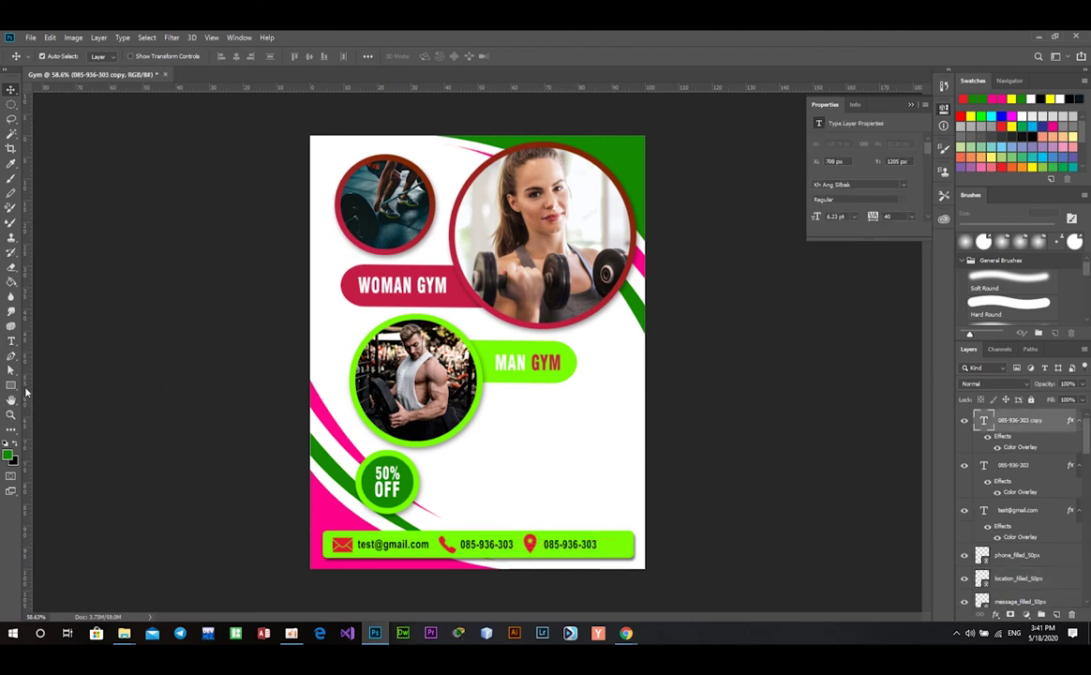
{"action": "left_click", "coordinate": [10, 340]}
{"action": "double_click", "coordinate": [570, 544]}
{"action": "type", "text": "Jal"}
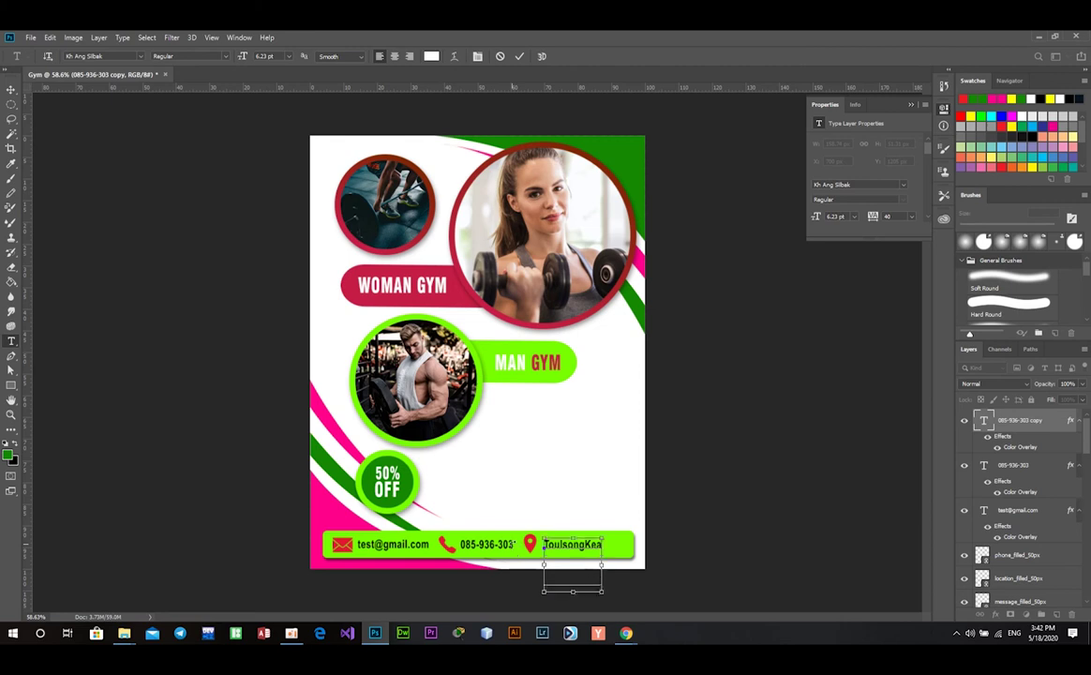
- Set the location text's line spacing to 8.01 pt in the Character panel and reposition it
{"action": "key", "text": "ctrl+a"}
{"action": "left_click", "coordinate": [239, 38]}
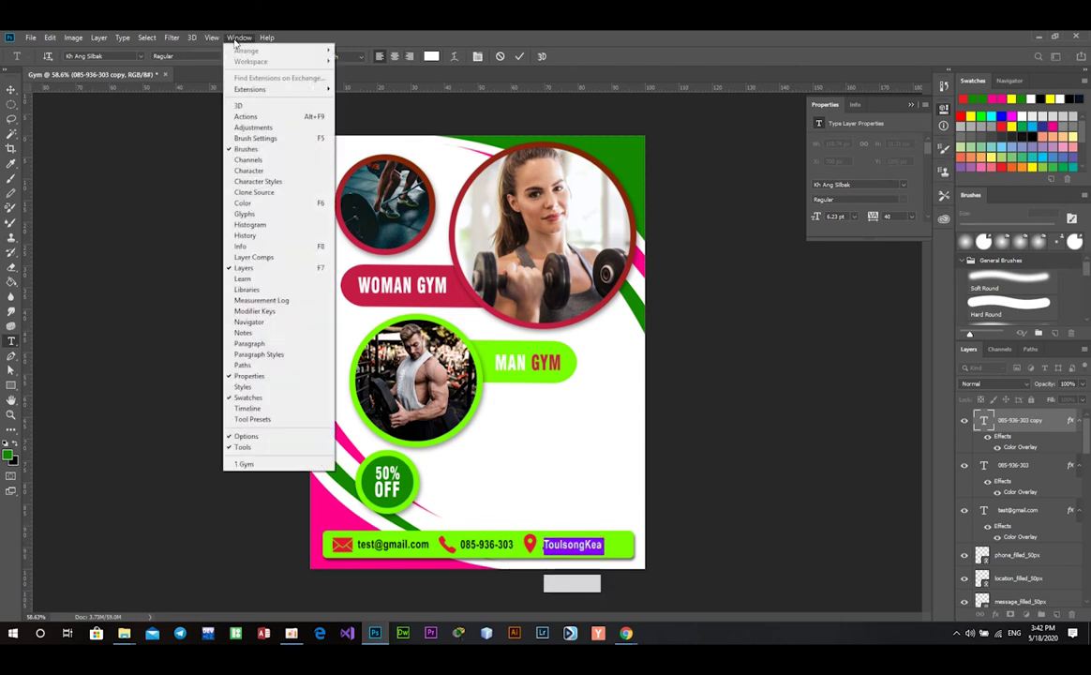
{"action": "left_click", "coordinate": [244, 163]}
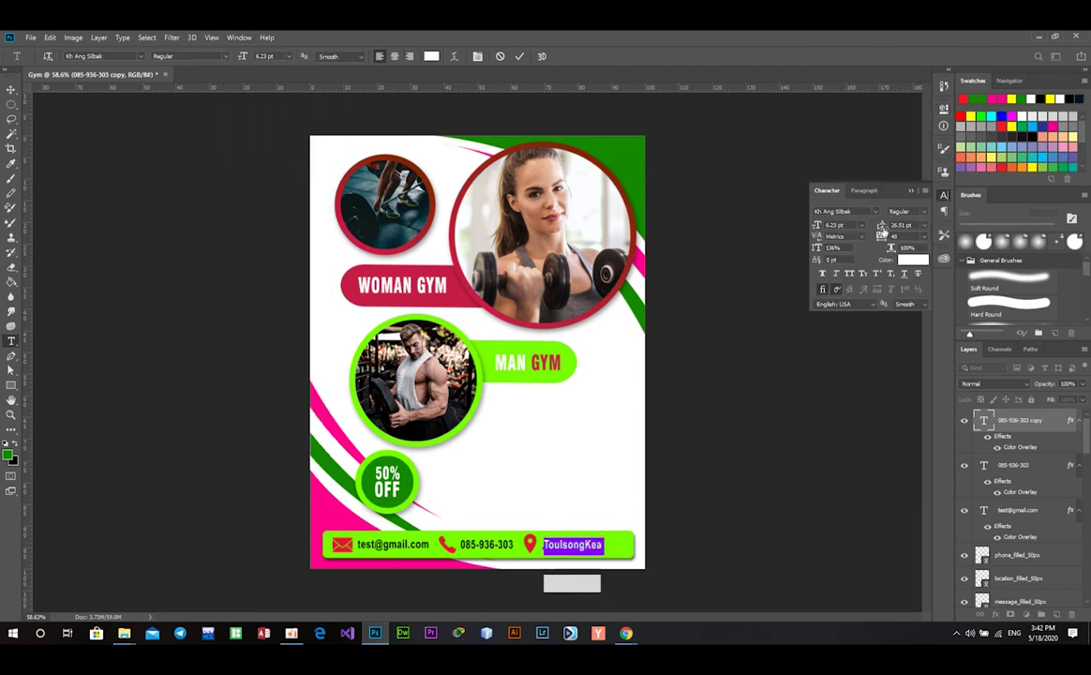
{"action": "left_click_drag", "start_coordinate": [881, 231], "coordinate": [871, 229]}
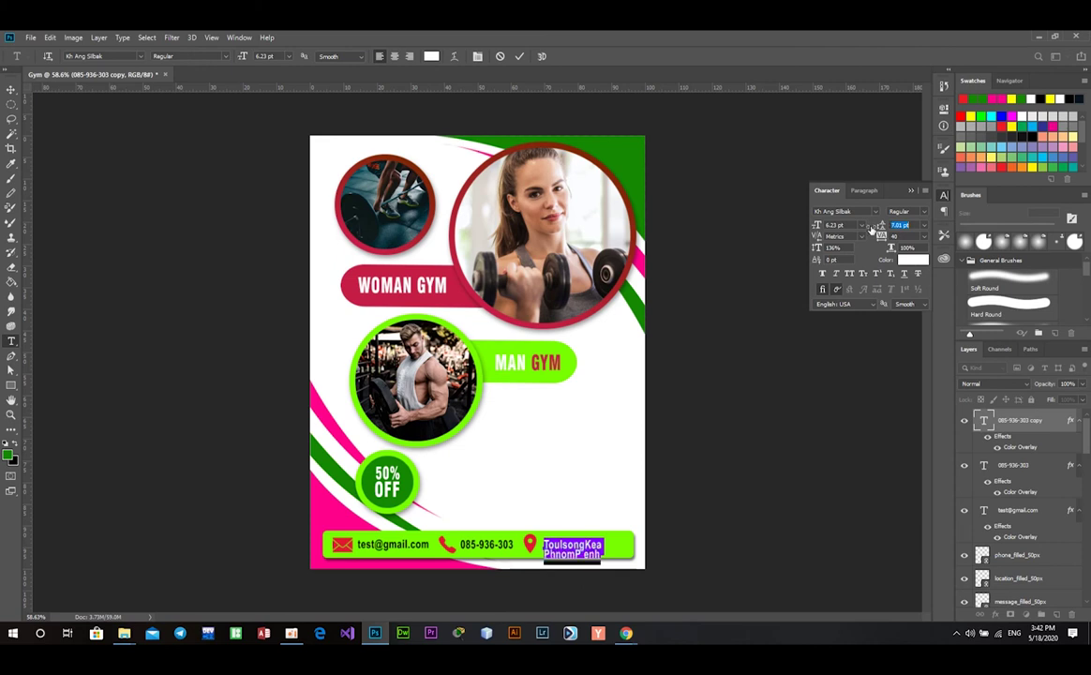
{"action": "key", "text": "Up"}
{"action": "key", "text": "Escape"}
{"action": "key", "text": "v"}
{"action": "left_click_drag", "start_coordinate": [571, 544], "coordinate": [572, 544]}
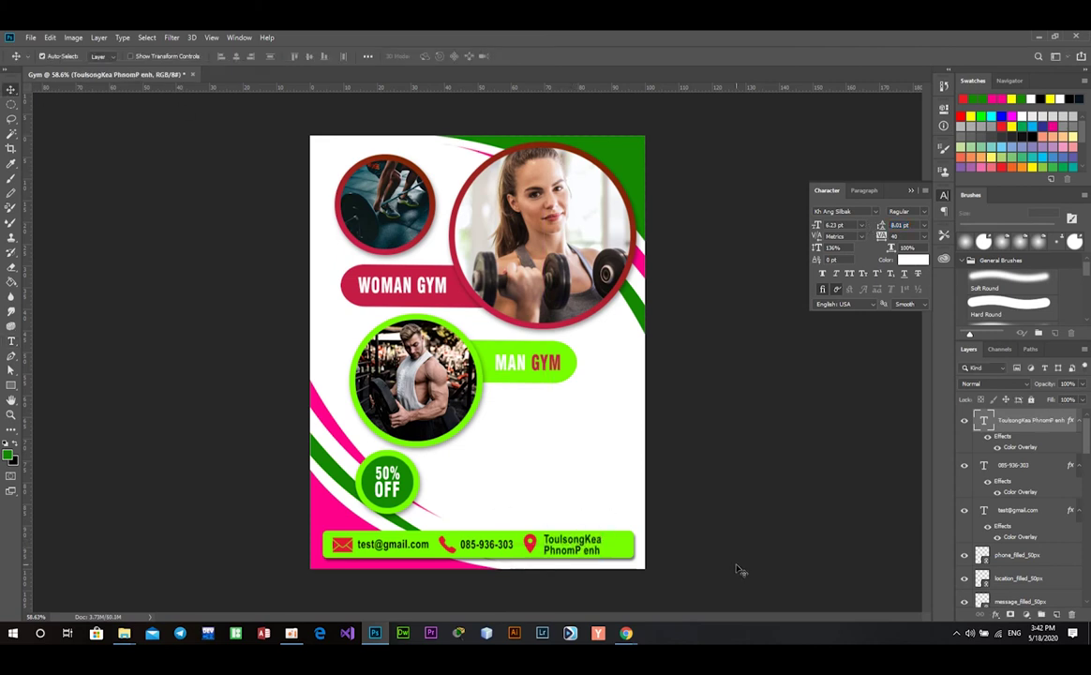
- Shrink the address text slightly to about 95%
{"action": "key", "text": "ctrl+t"}
{"action": "mouse_move", "coordinate": [602, 543]}
{"action": "left_mouse_down"}
{"action": "mouse_move", "coordinate": [634, 534]}
{"action": "mouse_move", "coordinate": [624, 555]}
{"action": "left_mouse_up"}
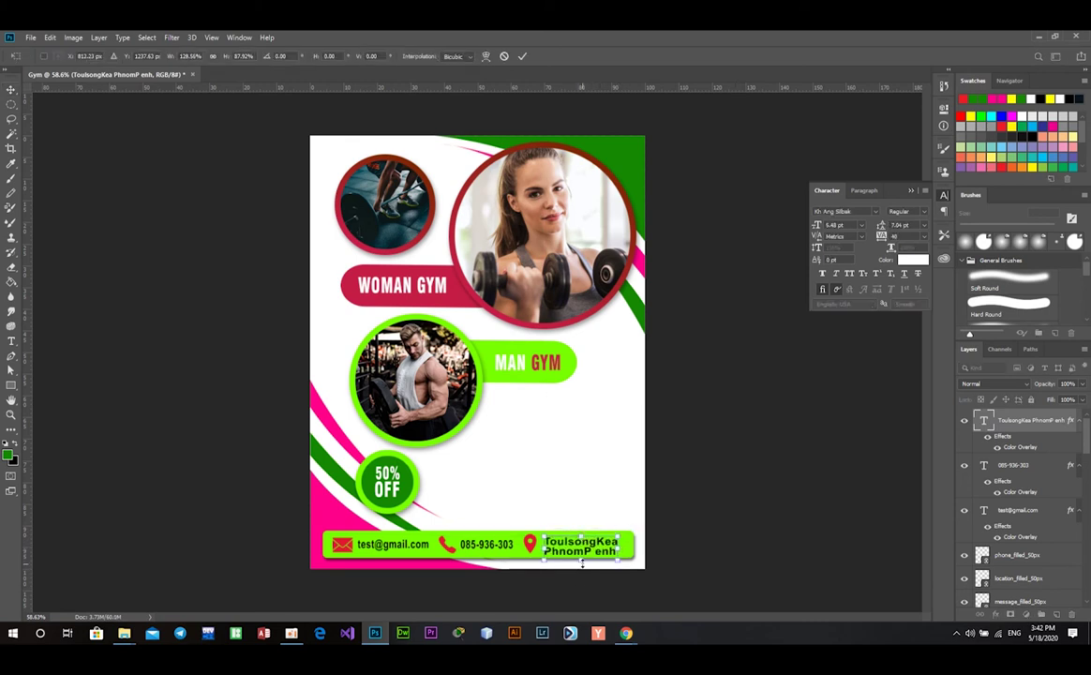
{"action": "left_click", "coordinate": [504, 57]}
{"action": "key", "text": "ctrl+t"}
{"action": "left_click_drag", "start_coordinate": [600, 562], "coordinate": [597, 558]}
{"action": "left_click", "coordinate": [523, 56]}
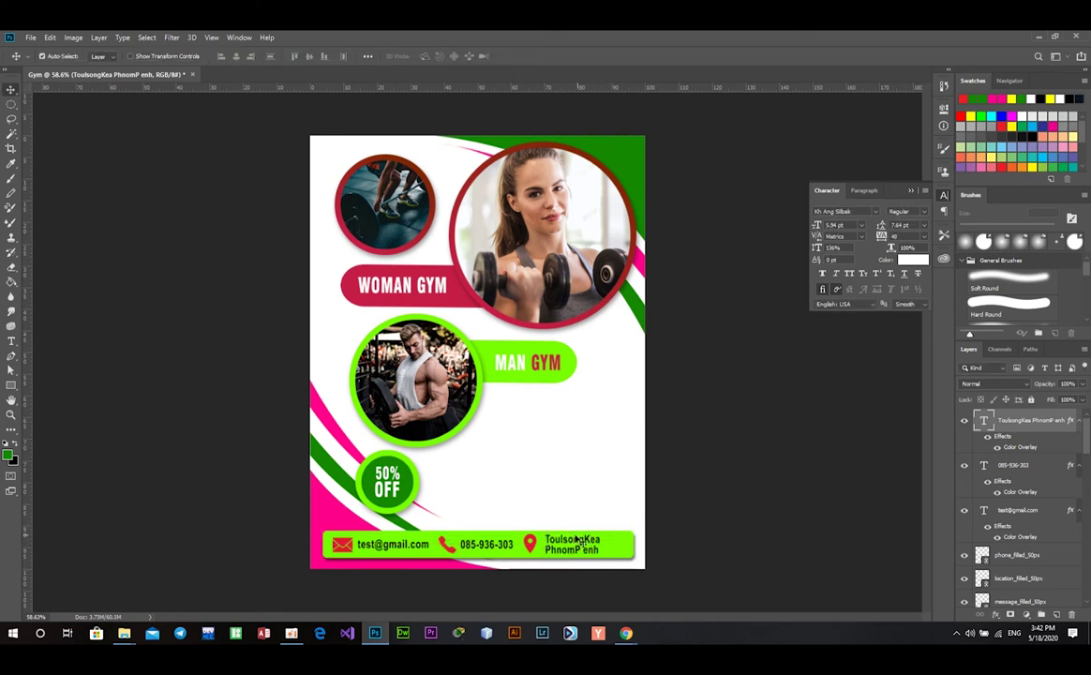
- Group the contact bar layers, re-centre them in the green bar, and drag a MAN GYM copy below
{"action": "left_click", "coordinate": [1049, 487], "text": "shift"}
{"action": "key", "text": "ctrl+g"}
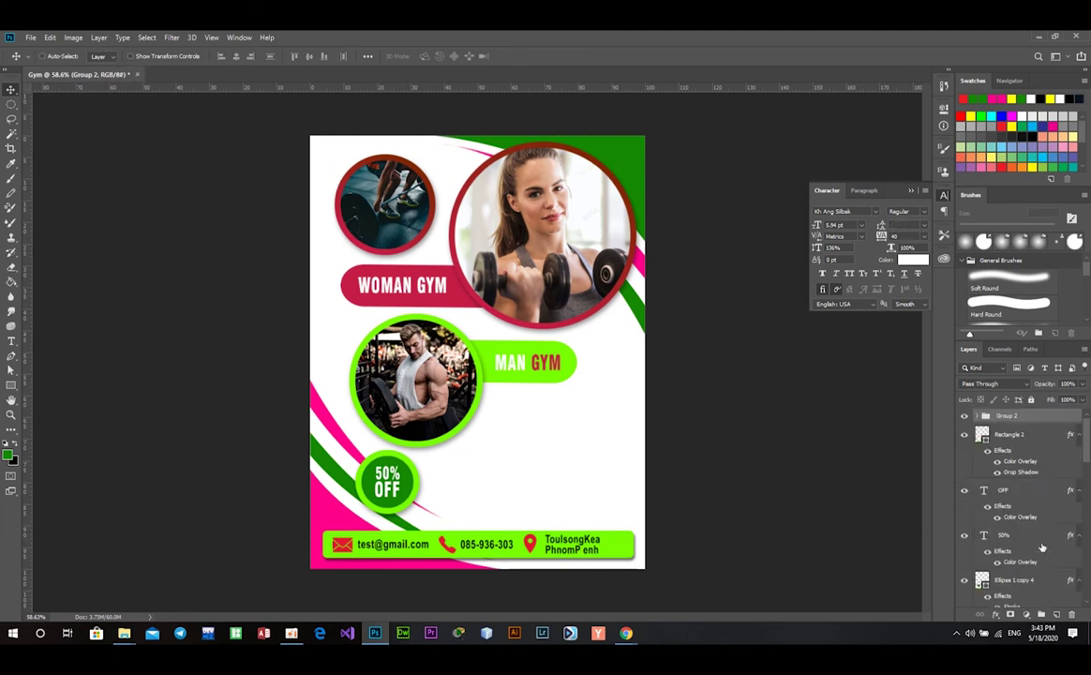
{"action": "key", "text": "ctrl+t"}
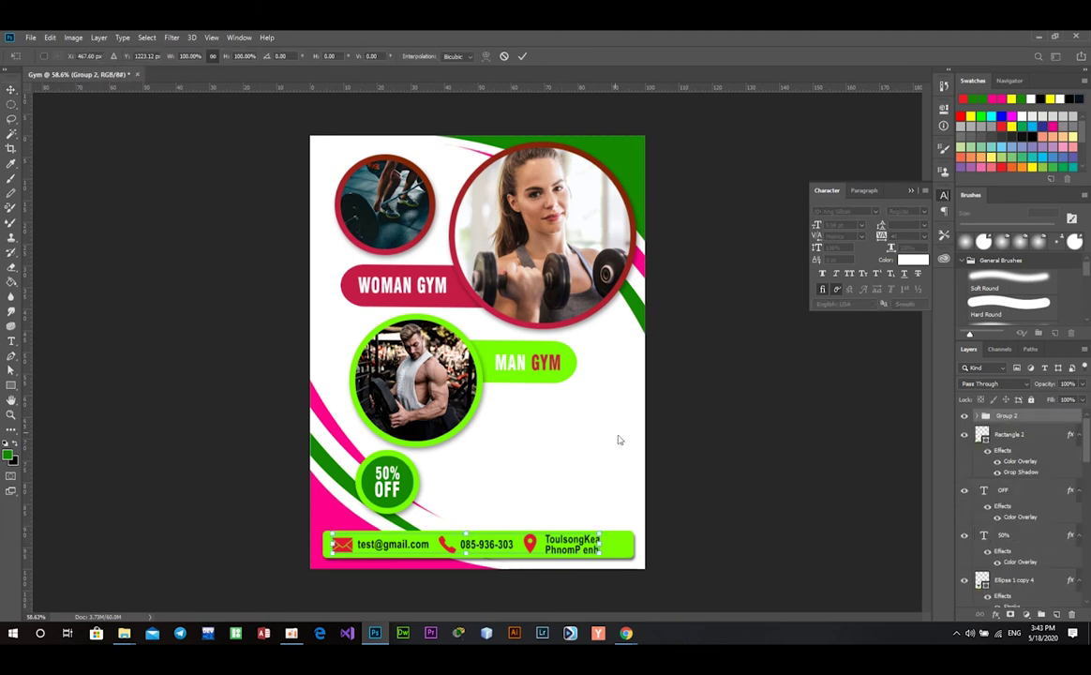
{"action": "left_click", "coordinate": [521, 58]}
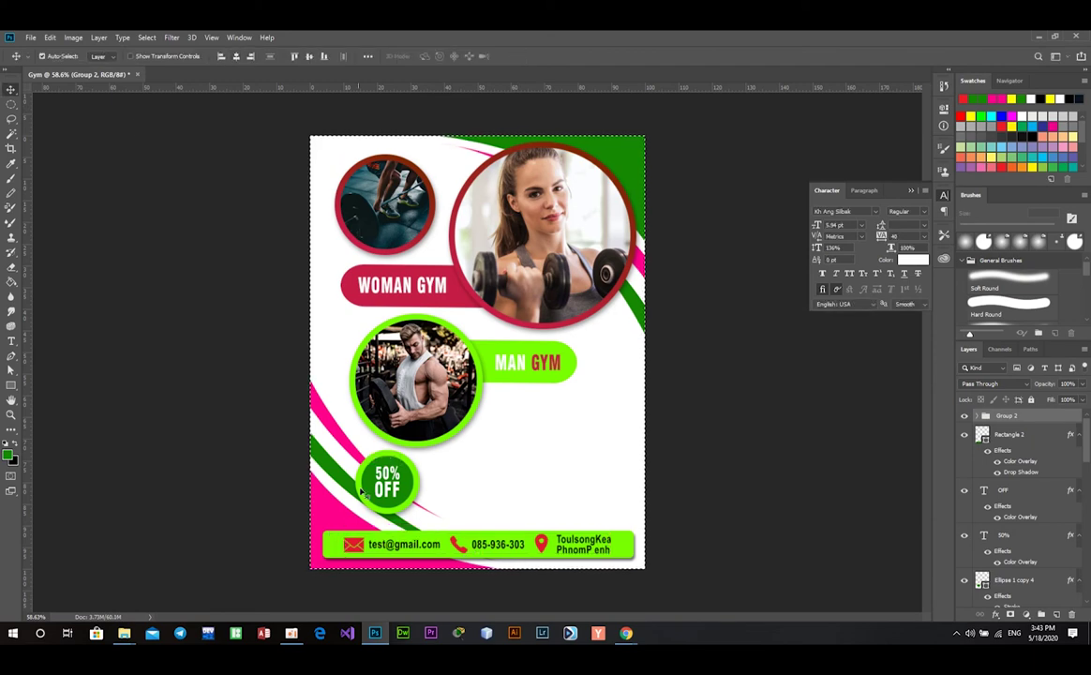
{"action": "scroll", "coordinate": [601, 575], "scroll_direction": "down", "scroll_amount": 1}
{"action": "scroll", "coordinate": [602, 575], "scroll_direction": "up", "scroll_amount": 1}
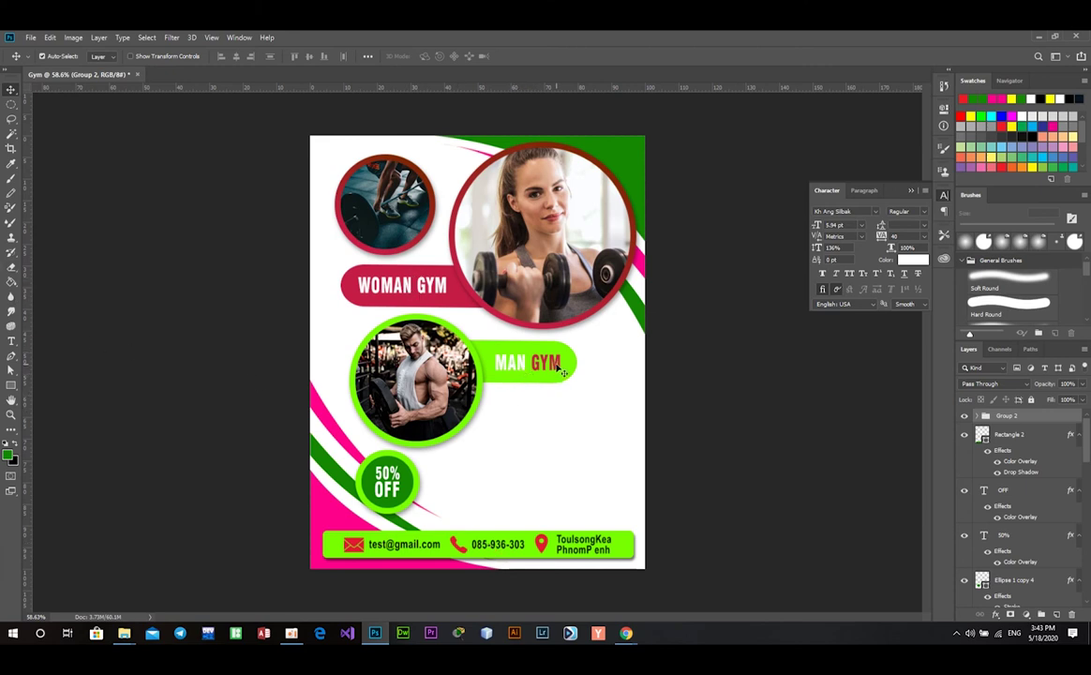
{"action": "left_click_drag", "start_coordinate": [562, 372], "coordinate": [562, 419]}
- Replace the duplicated MAN GYM heading text with GYM ABOUT
{"action": "key", "text": "t"}
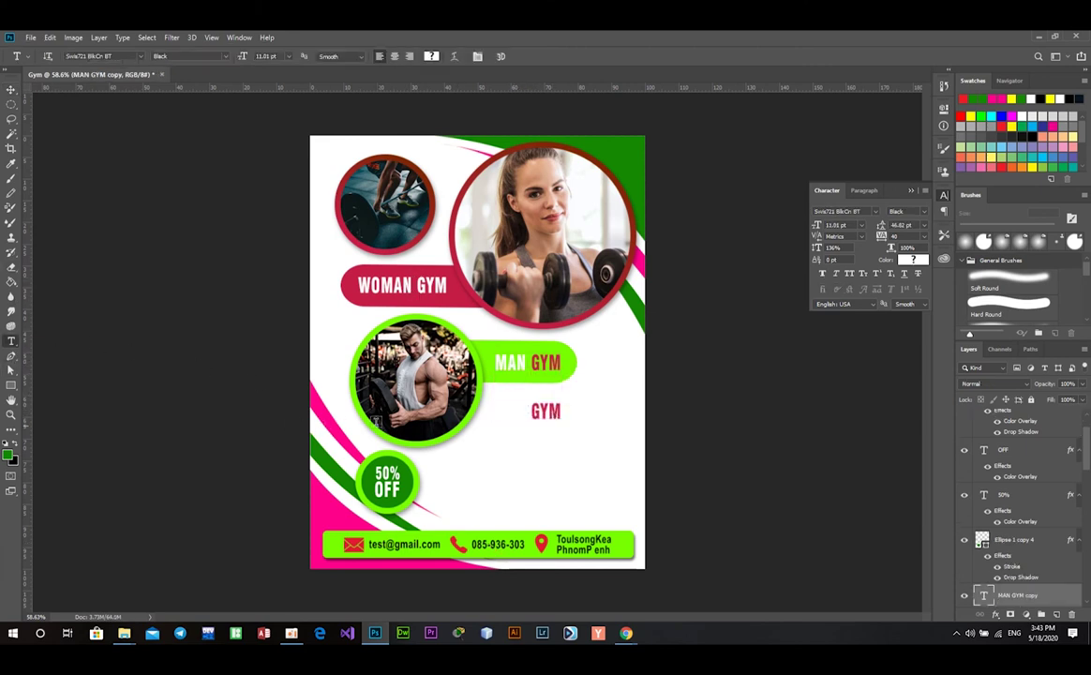
{"action": "left_click", "coordinate": [545, 410]}
{"action": "key", "text": "ctrl+a"}
{"action": "key", "text": "BackSpace"}
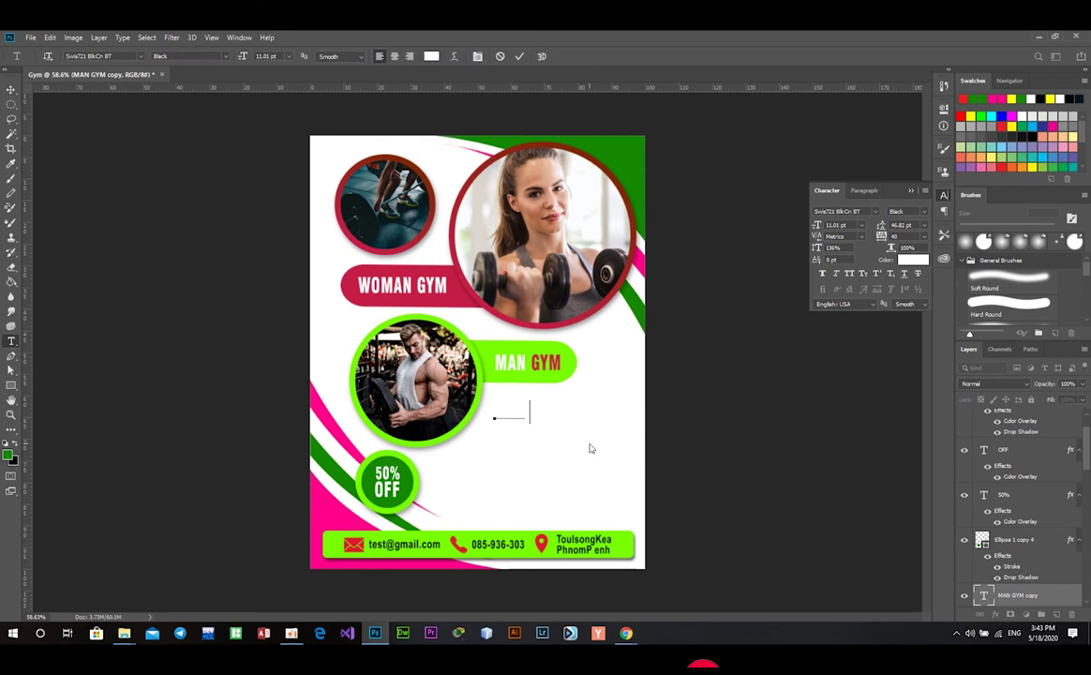
{"action": "key", "text": "ctrl+a"}
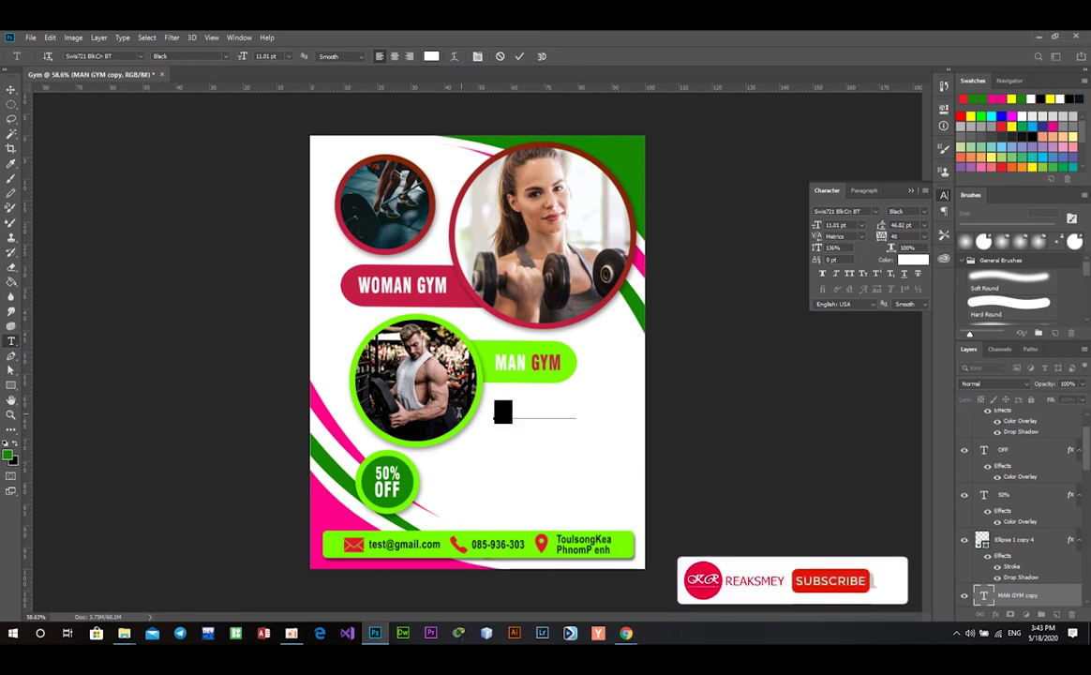
- Colour GYM lime green and ABOUT black, then nudge the heading below MAN GYM
{"action": "left_click", "coordinate": [430, 56]}
{"action": "left_click", "coordinate": [457, 375]}
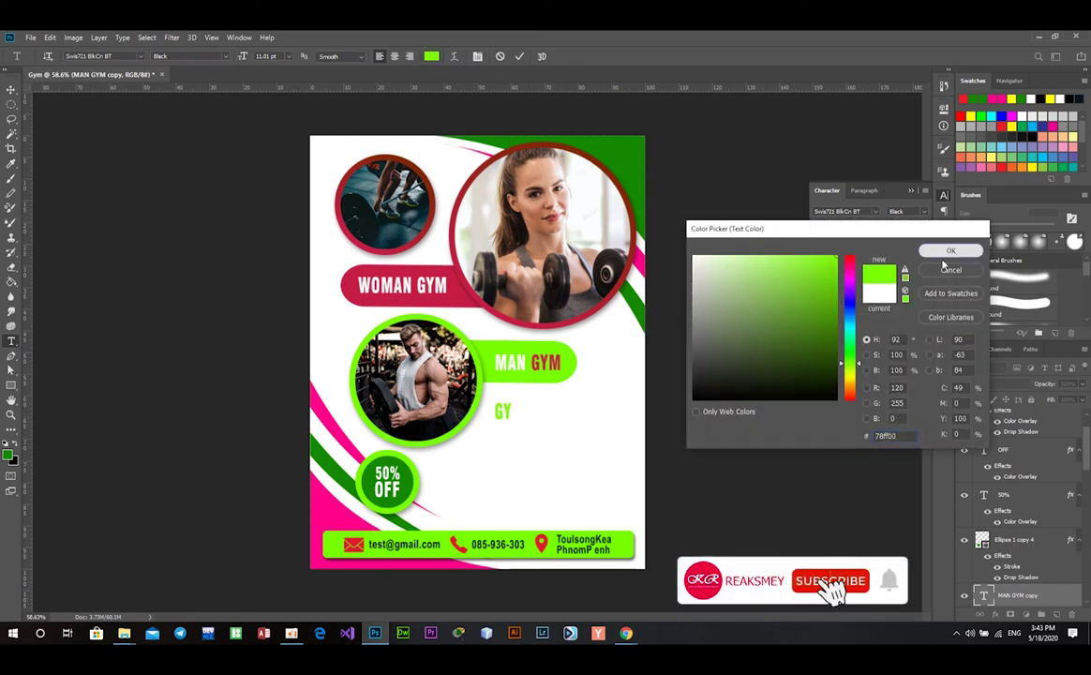
{"action": "left_click", "coordinate": [949, 249]}
{"action": "type", "text": "M"}
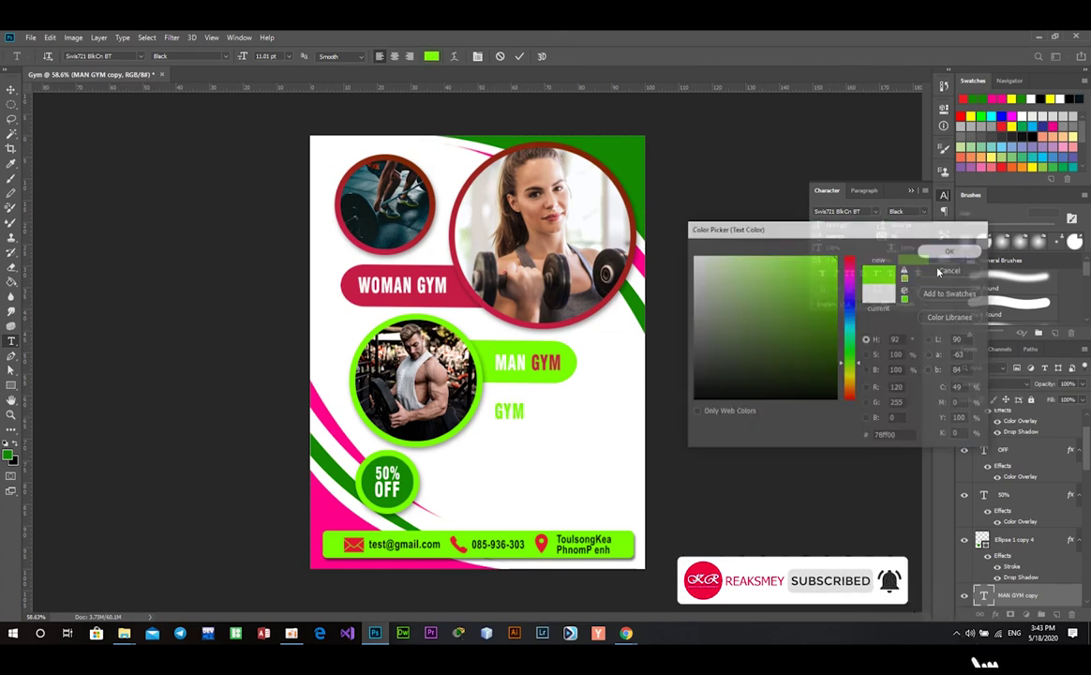
{"action": "key", "text": "shift+End"}
{"action": "left_click", "coordinate": [430, 56]}
{"action": "left_click", "coordinate": [698, 398]}
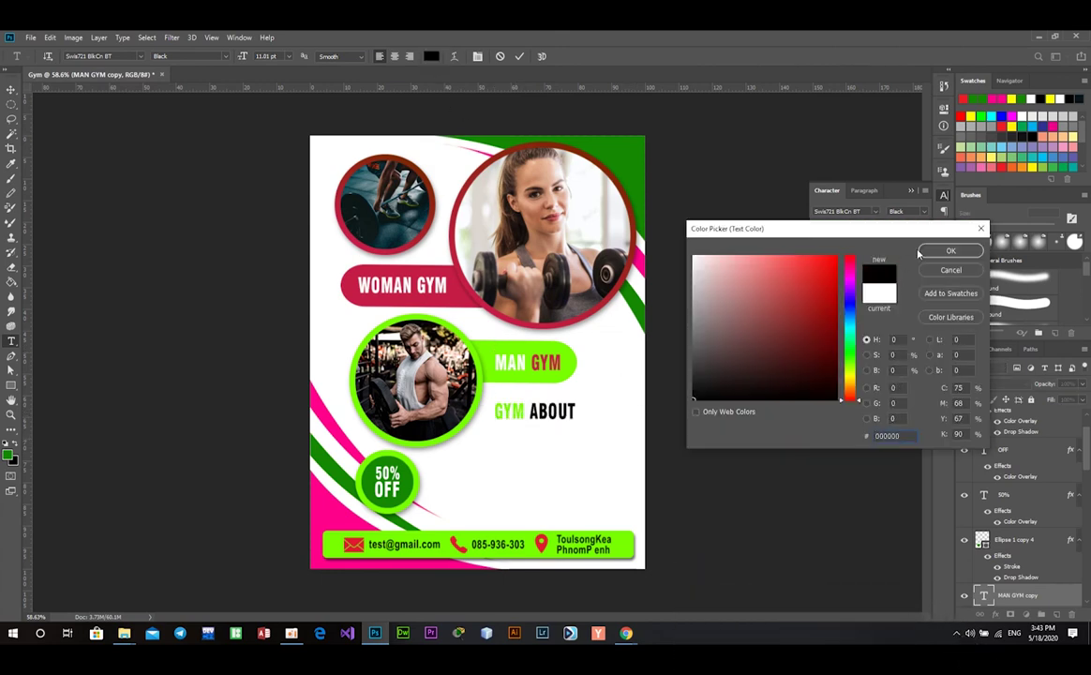
{"action": "left_click", "coordinate": [949, 249]}
{"action": "left_click", "coordinate": [520, 58]}
{"action": "key", "text": "v"}
{"action": "left_click_drag", "start_coordinate": [548, 416], "coordinate": [548, 413]}
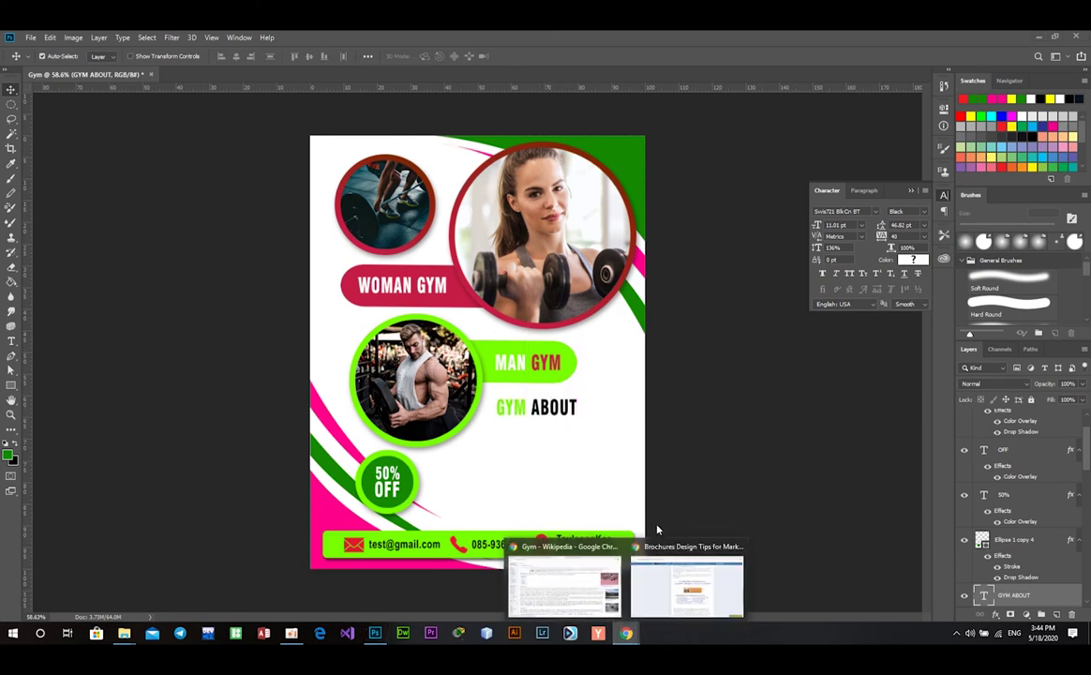
- Copy the first Overview paragraph from the Gym Wikipedia page and draw a paragraph text box under GYM ABOUT
{"action": "mouse_move", "coordinate": [625, 633]}
{"action": "left_click", "coordinate": [562, 574]}
{"action": "triple_click", "coordinate": [126, 344]}
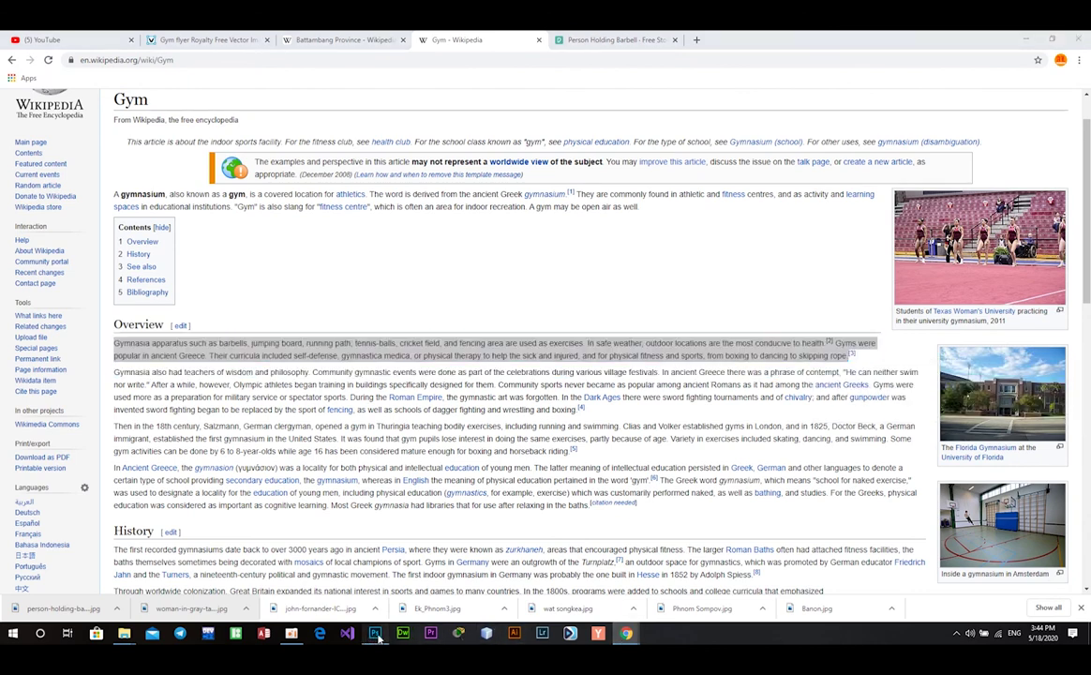
{"action": "key", "text": "alt+Tab"}
{"action": "left_click", "coordinate": [11, 343]}
{"action": "left_click_drag", "start_coordinate": [482, 431], "coordinate": [628, 521]}
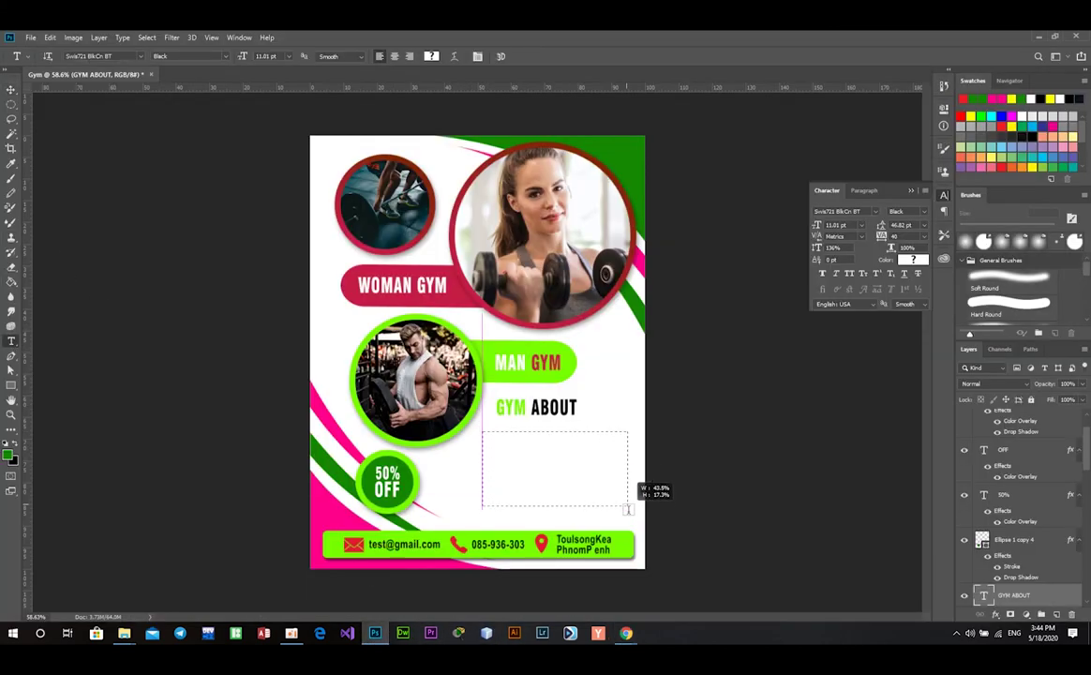
- Paste the gymnasium paragraph at 4.01 pt size with 7.82 pt leading, widening its box
{"action": "key", "text": "ctrl+v"}
{"action": "key", "text": "ctrl+a"}
{"action": "left_click_drag", "start_coordinate": [248, 57], "coordinate": [242, 58]}
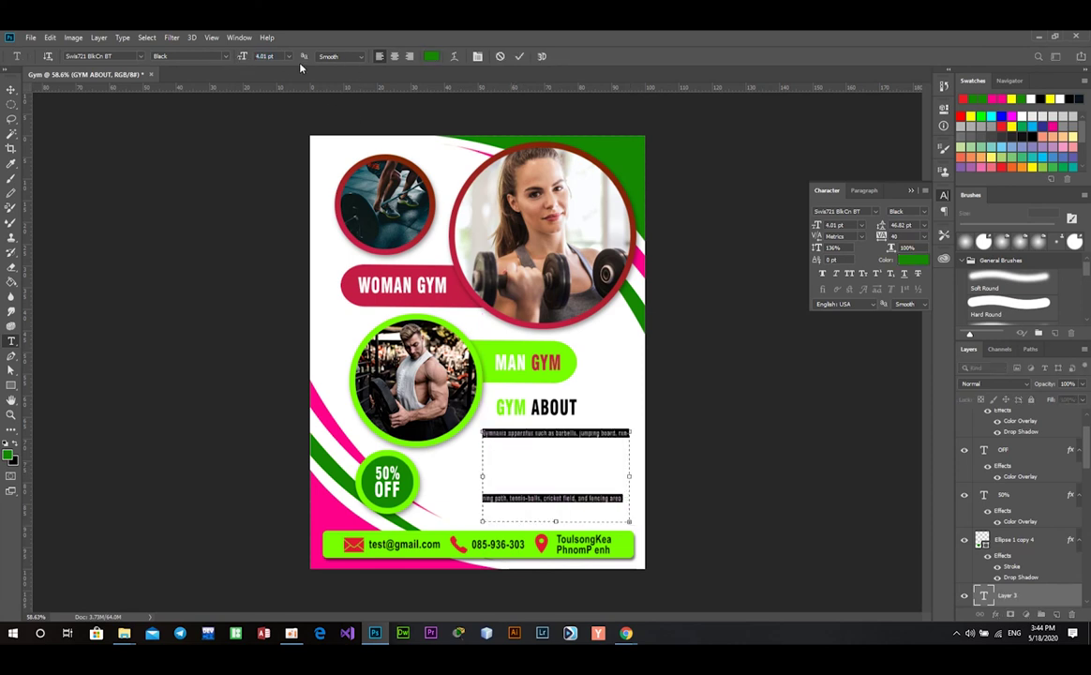
{"action": "left_click_drag", "start_coordinate": [881, 235], "coordinate": [859, 230]}
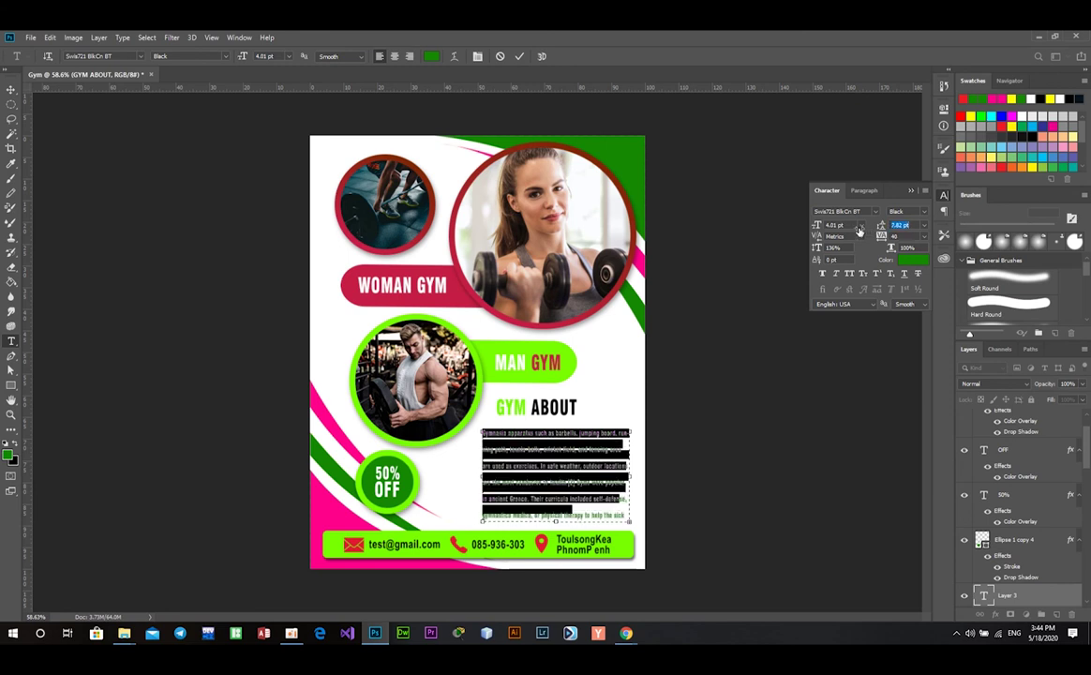
{"action": "left_click_drag", "start_coordinate": [481, 475], "coordinate": [480, 476]}
{"action": "left_click_drag", "start_coordinate": [629, 476], "coordinate": [637, 477]}
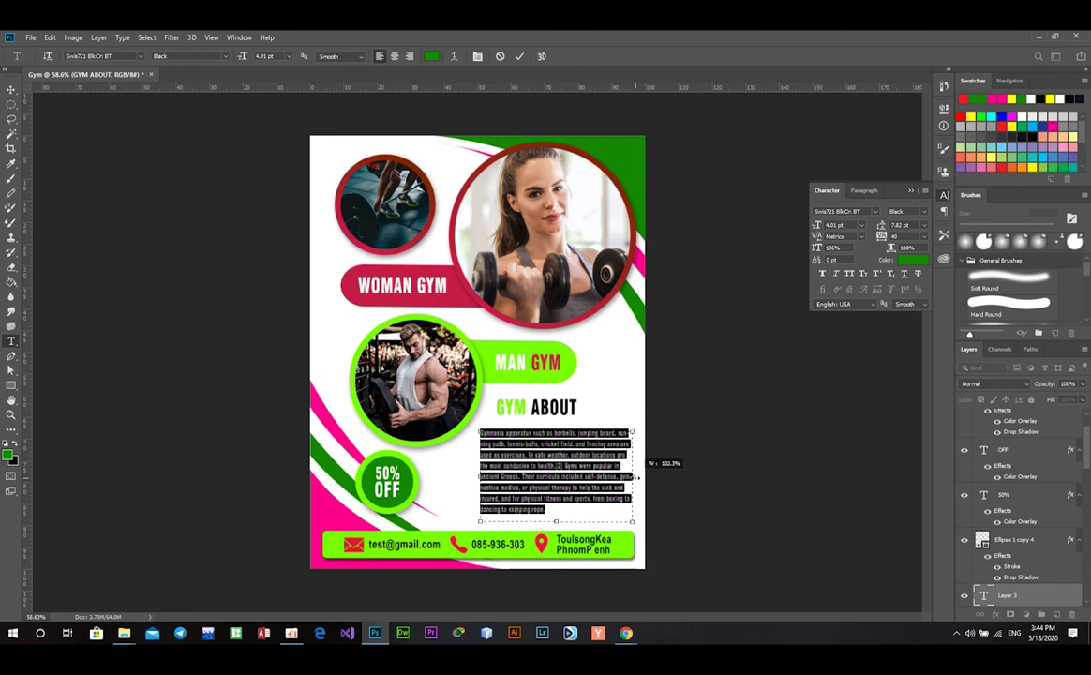
{"action": "left_click", "coordinate": [519, 56]}
- Make the pasted paragraph text black
{"action": "double_click", "coordinate": [983, 595]}
{"action": "left_click", "coordinate": [913, 259]}
{"action": "left_click", "coordinate": [658, 365]}
{"action": "left_click", "coordinate": [950, 243]}
{"action": "left_click", "coordinate": [519, 57]}
- Align GYM ABOUT and the paragraph on a shared left edge, heading directly above
{"action": "left_click", "coordinate": [10, 91]}
{"action": "left_click_drag", "start_coordinate": [530, 413], "coordinate": [537, 427]}
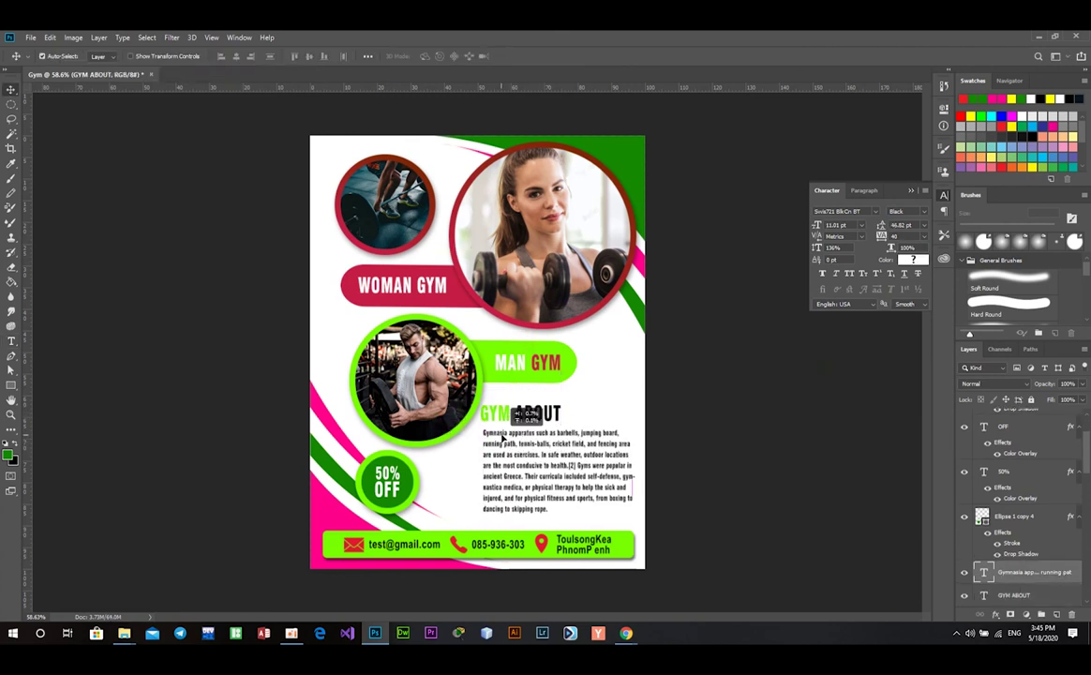
{"action": "left_click_drag", "start_coordinate": [534, 501], "coordinate": [523, 505]}
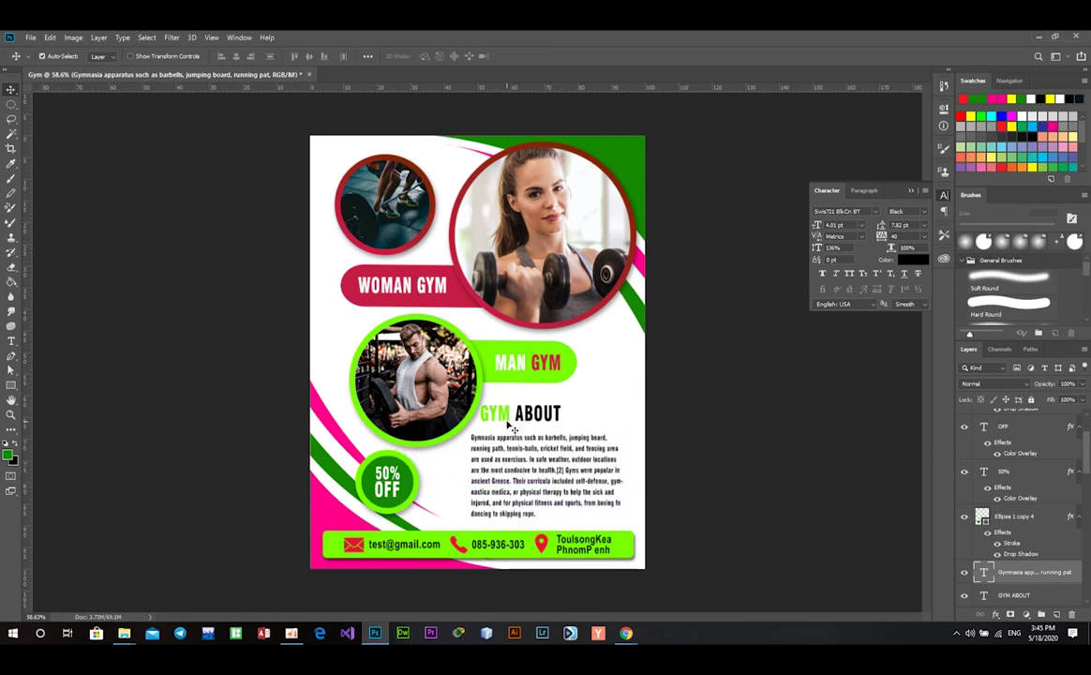
{"action": "left_click_drag", "start_coordinate": [513, 428], "coordinate": [506, 422]}
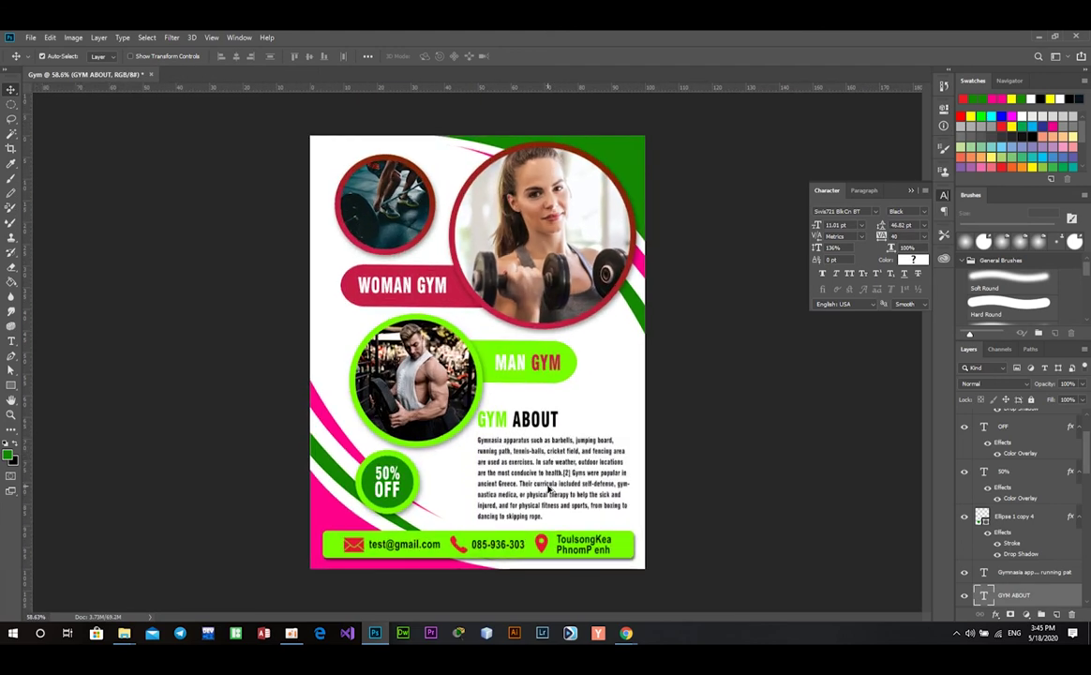
- Enlarge the 50% OFF badge layers to about 114% with Free Transform
{"action": "mouse_move", "coordinate": [460, 491]}
{"action": "left_mouse_down"}
{"action": "mouse_move", "coordinate": [397, 494]}
{"action": "mouse_move", "coordinate": [427, 501]}
{"action": "mouse_move", "coordinate": [428, 488]}
{"action": "left_mouse_up"}
{"action": "key", "text": "ctrl+t"}
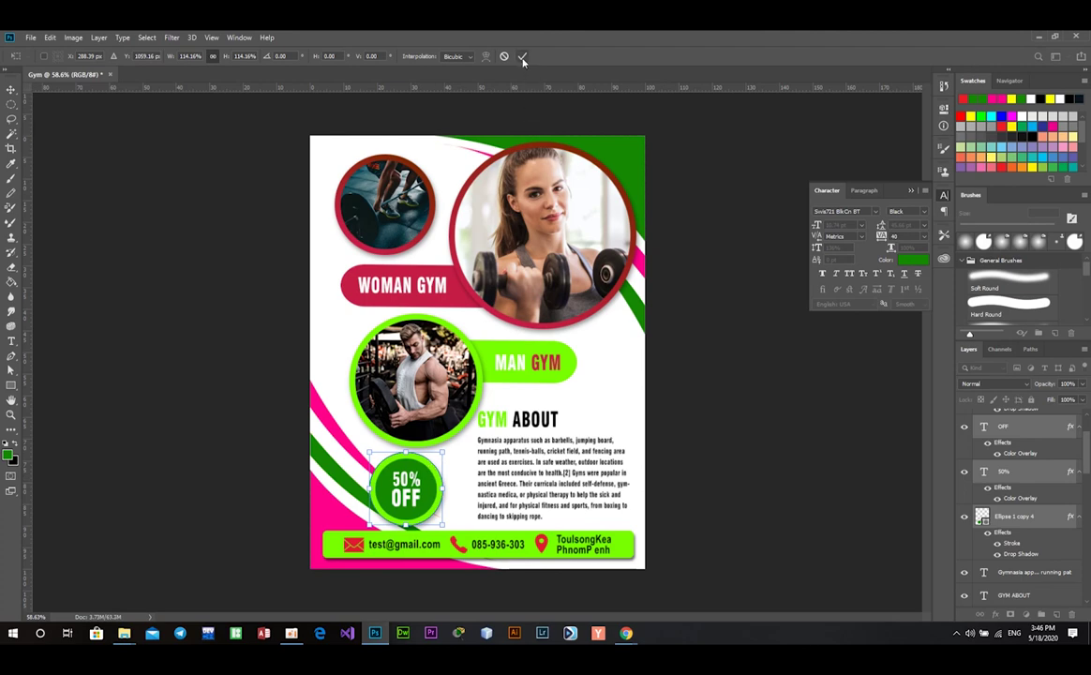
{"action": "key", "text": "Return"}
{"action": "key", "text": "ctrl+plus"}
{"action": "key", "text": "ctrl+minus"}
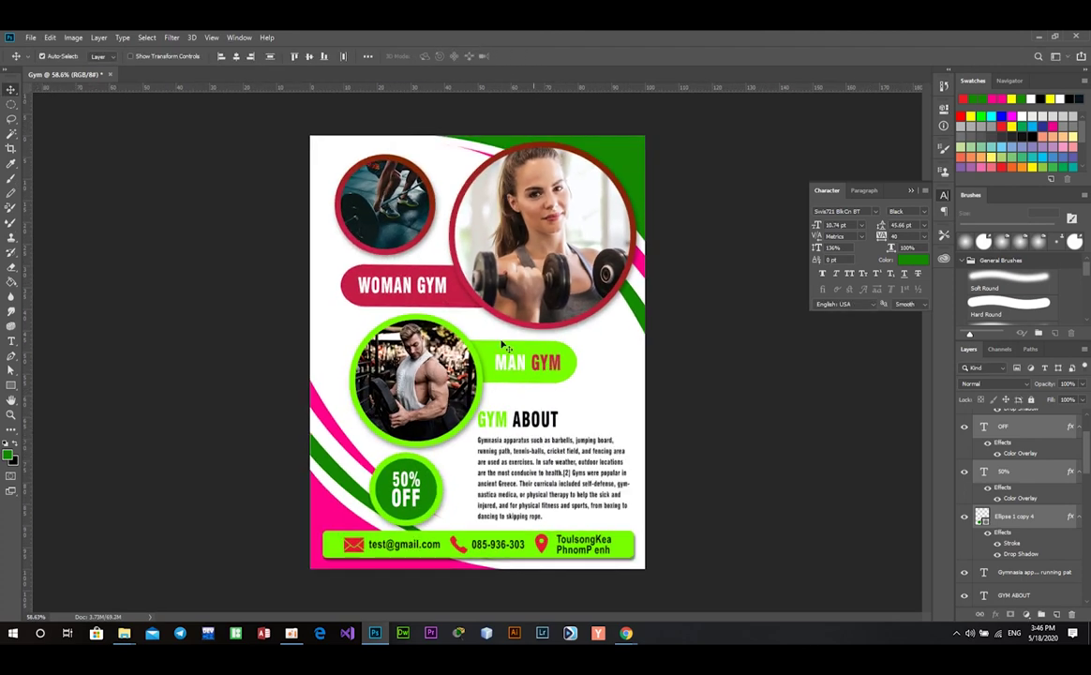
- Save the flyer in JPEG format as Gym.jpg inside the Desktop's Thumnail folder
{"action": "left_click", "coordinate": [31, 38]}
{"action": "left_click", "coordinate": [56, 165]}
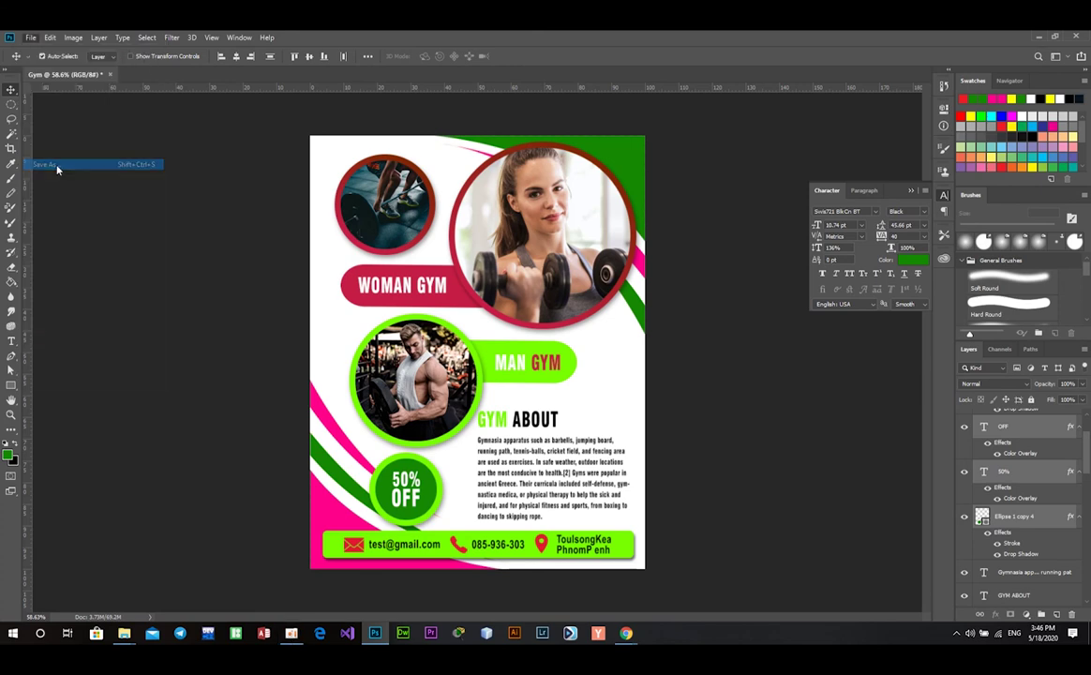
{"action": "left_click", "coordinate": [165, 502]}
{"action": "left_click", "coordinate": [113, 382]}
{"action": "left_click", "coordinate": [46, 237]}
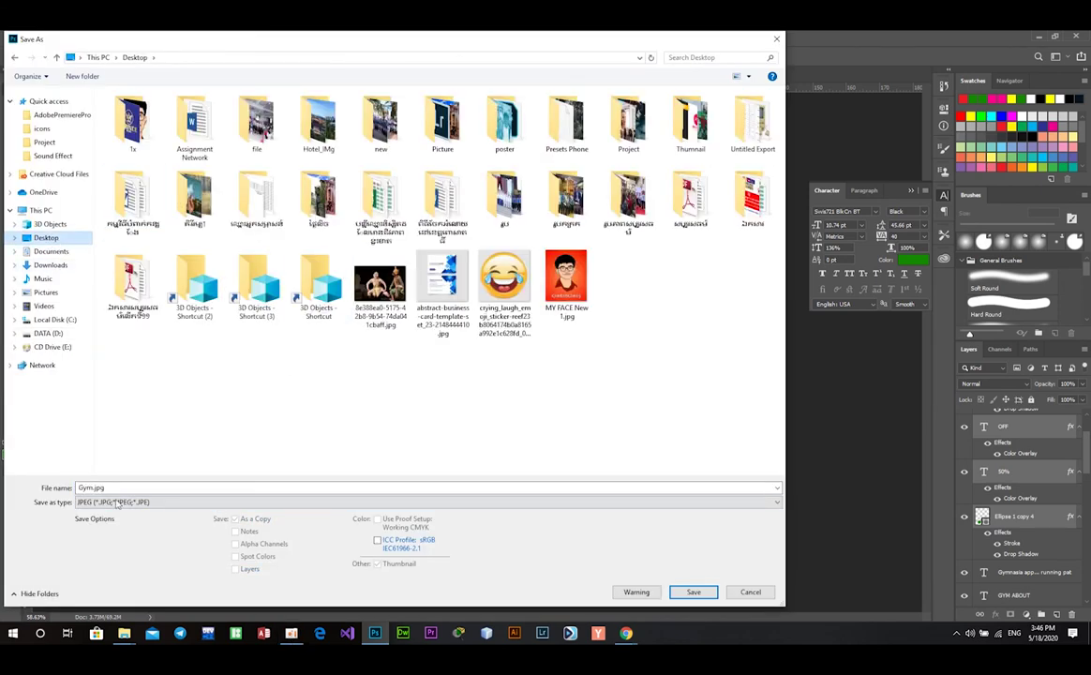
{"action": "double_click", "coordinate": [691, 122]}
{"action": "left_click", "coordinate": [694, 592]}
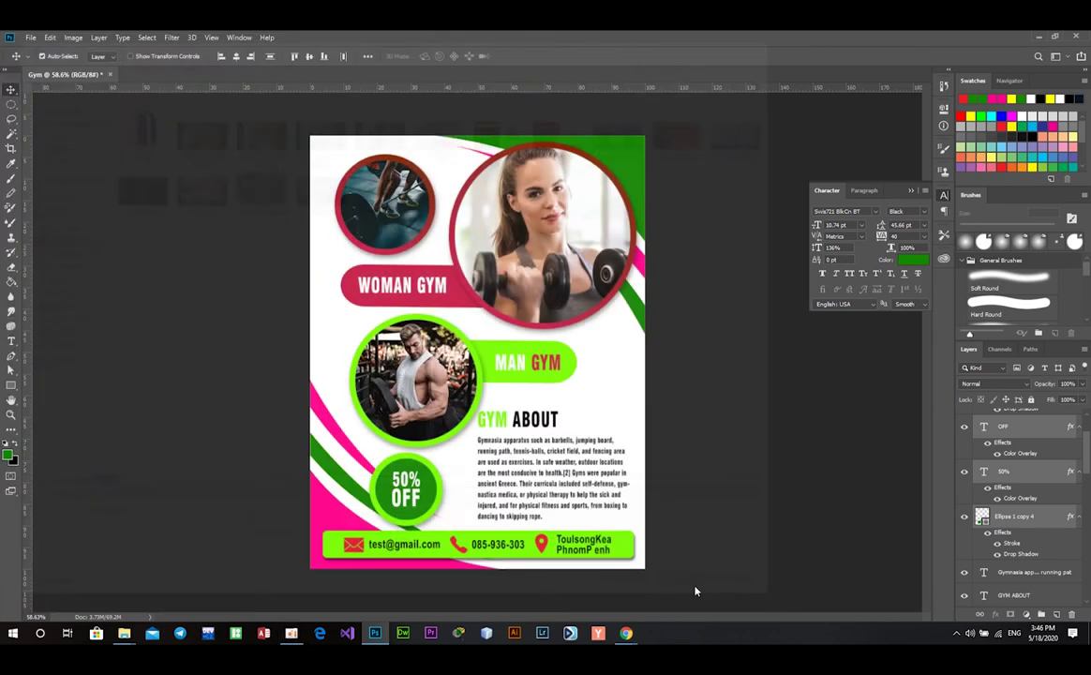